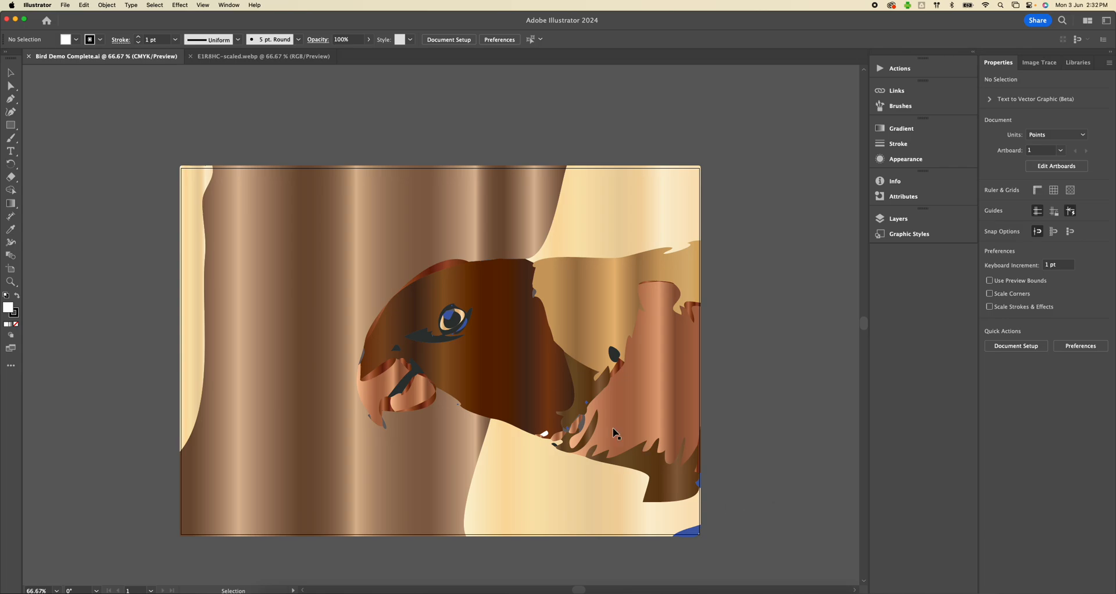
Step: Inspect the bird's head shape in the finished artwork and bring the E1R8HC-scaled.webp document into view
click(488, 285)
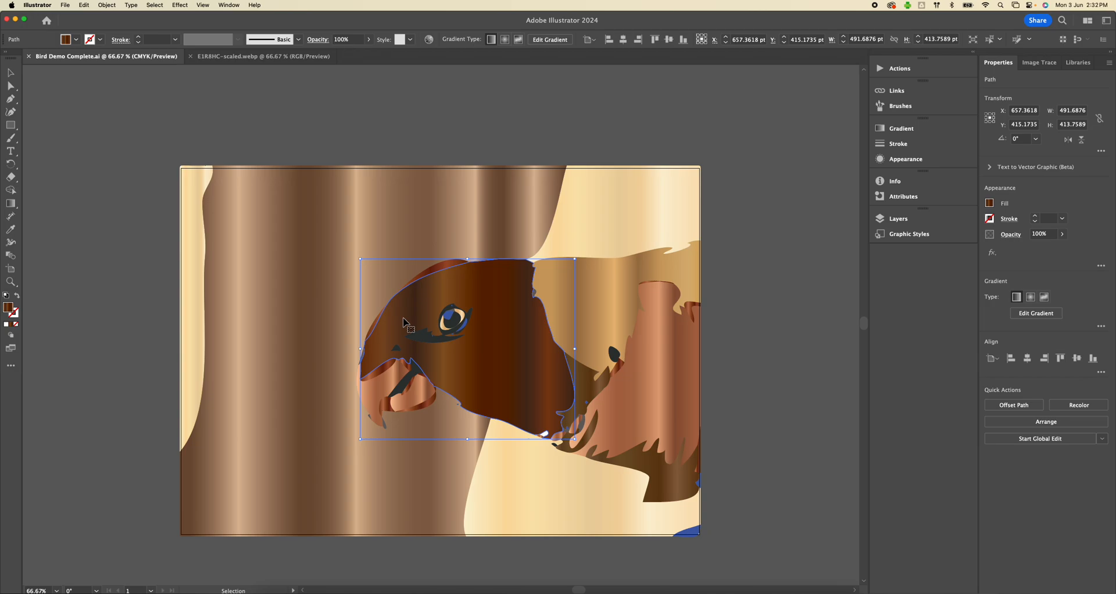
click(744, 335)
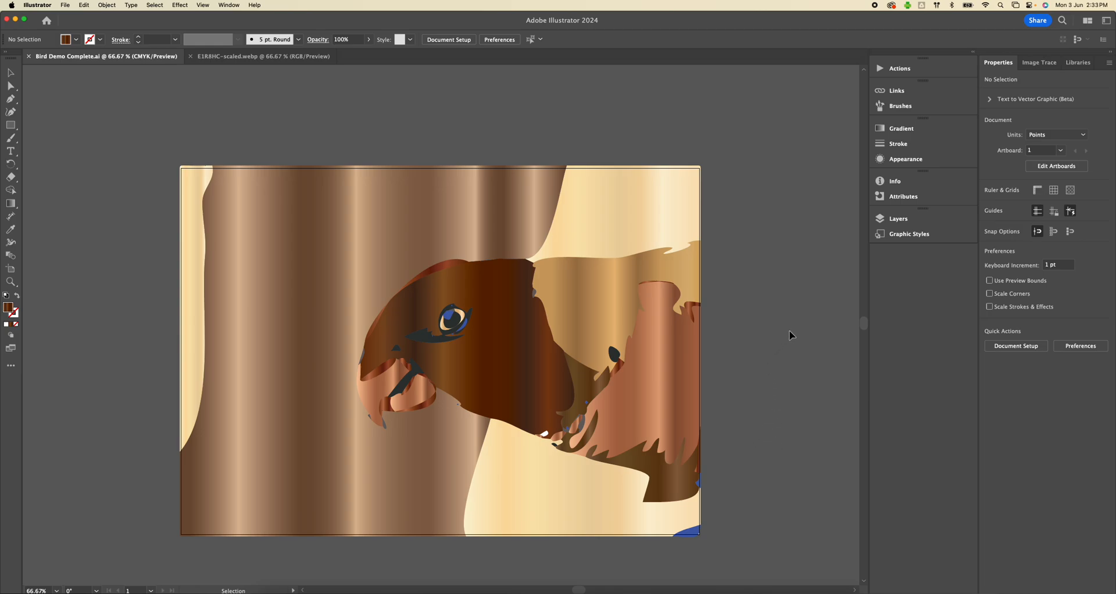
click(230, 57)
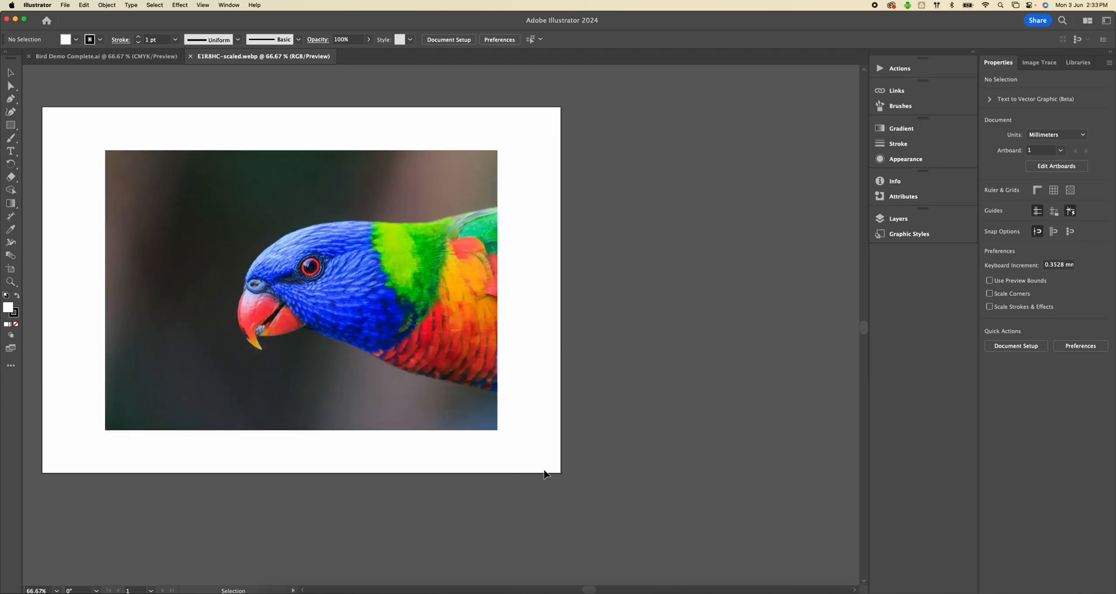
scroll(582, 474, left, 5)
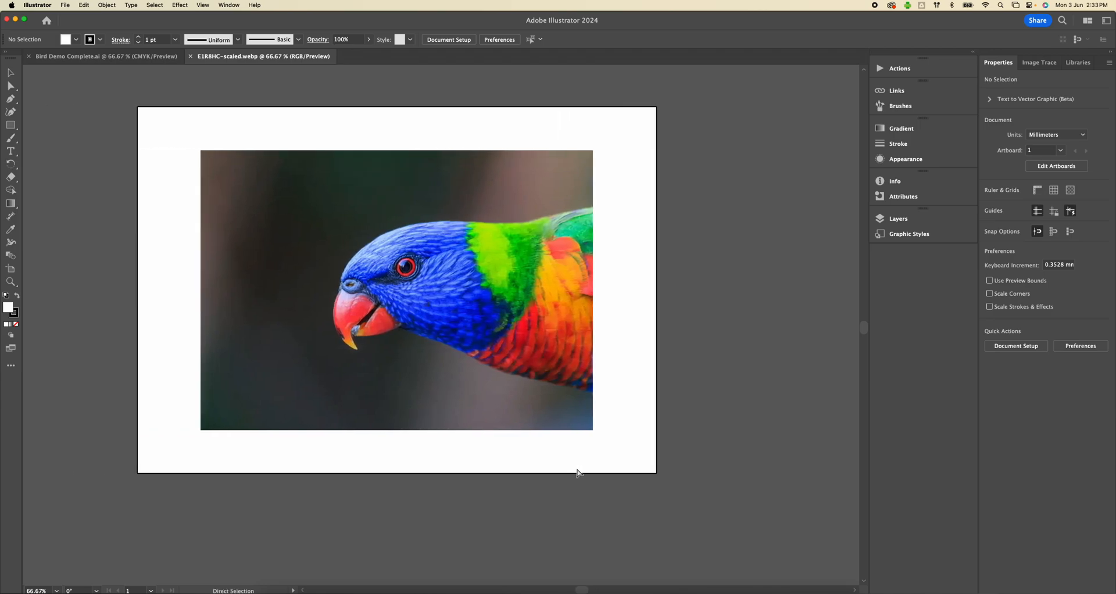
scroll(453, 380, up, 2)
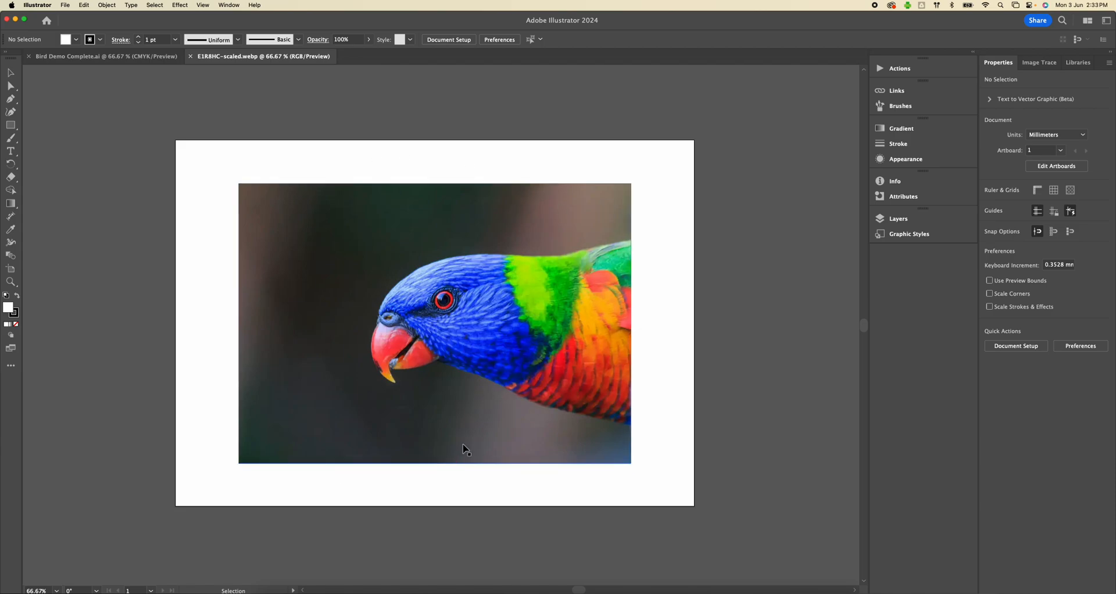
click(65, 5)
click(68, 37)
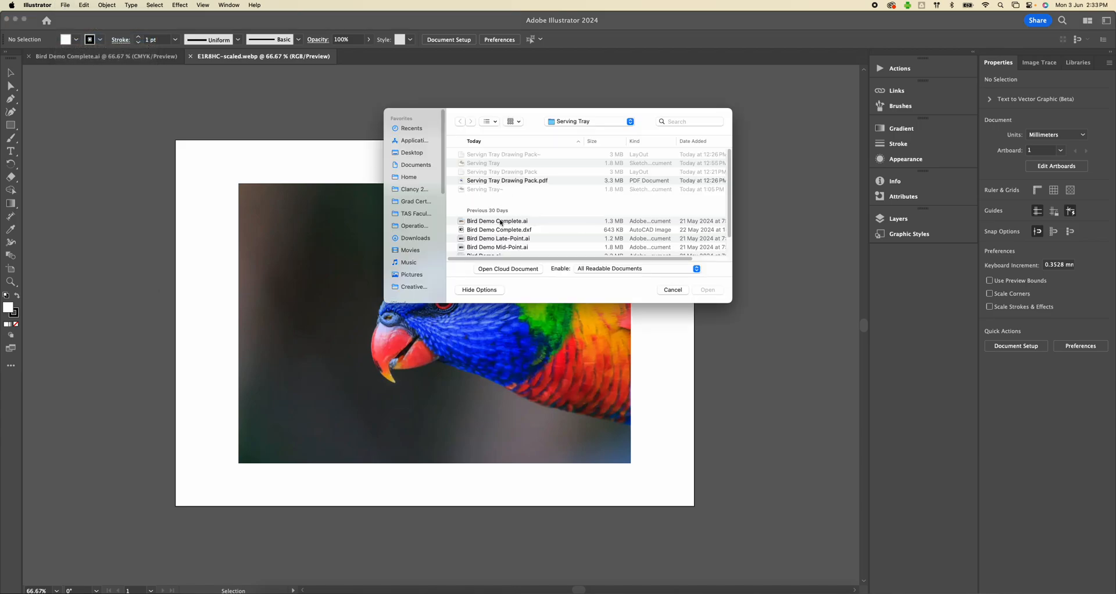
scroll(505, 217, down, 2)
click(487, 240)
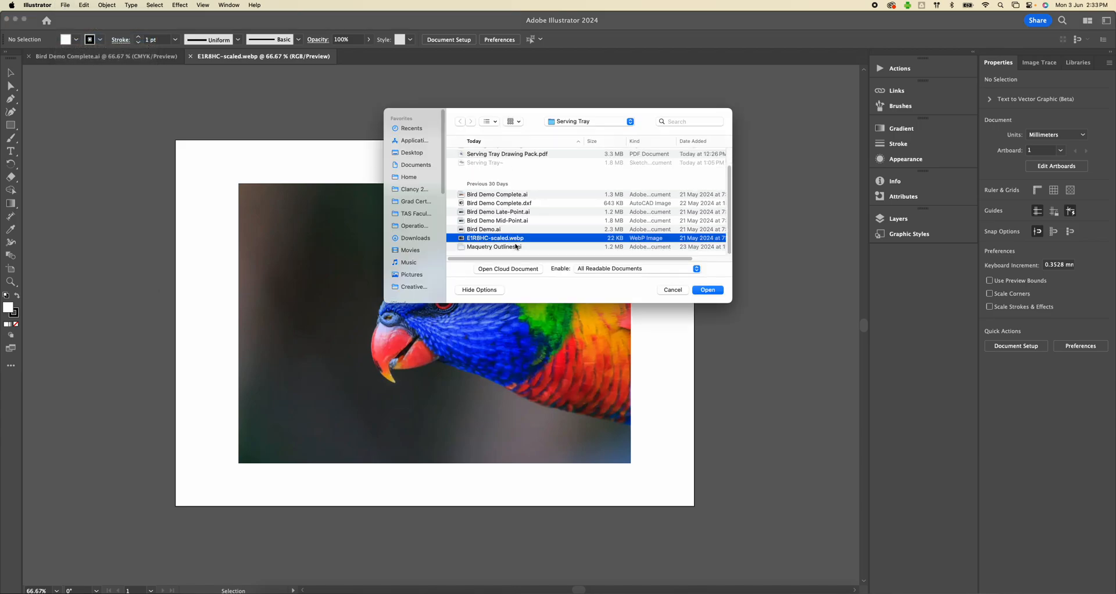
click(672, 290)
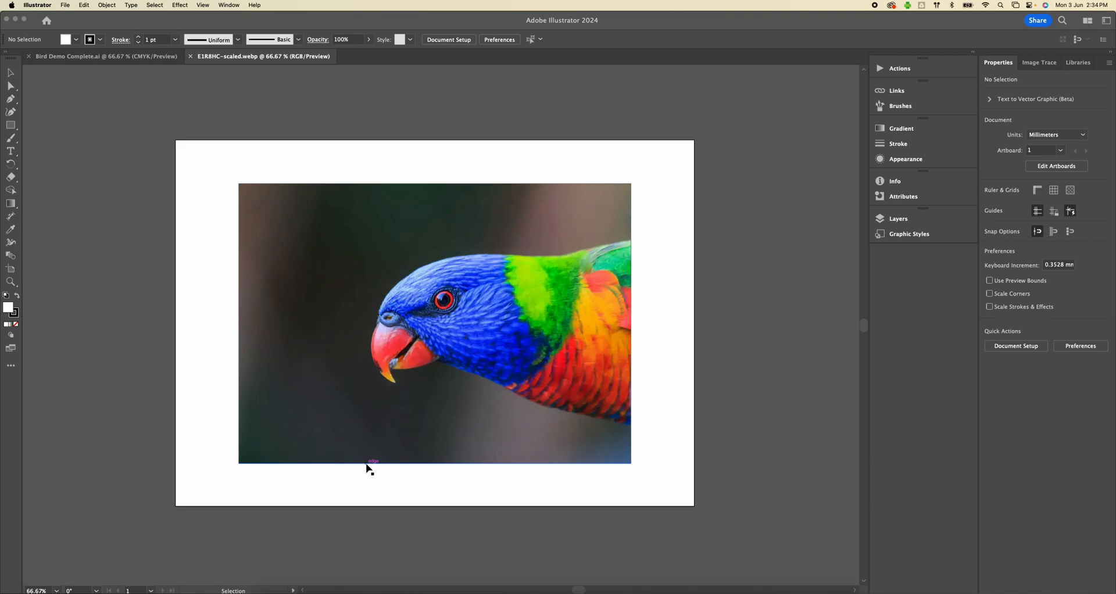
Step: Select the parrot photo and show the Image Trace settings in a floating panel beside it
click(379, 346)
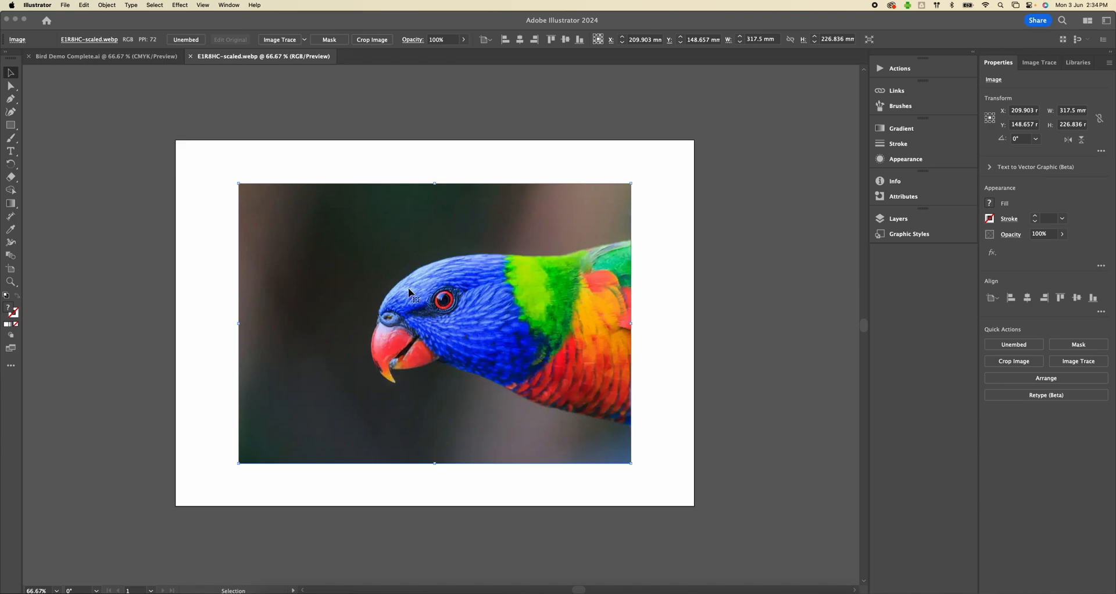
click(229, 7)
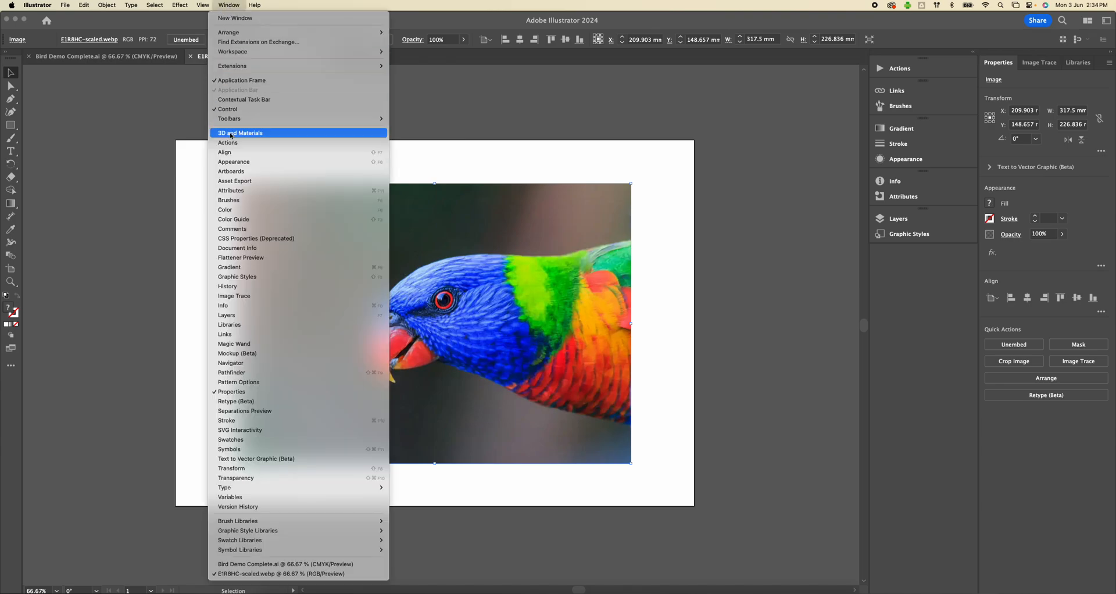
click(233, 296)
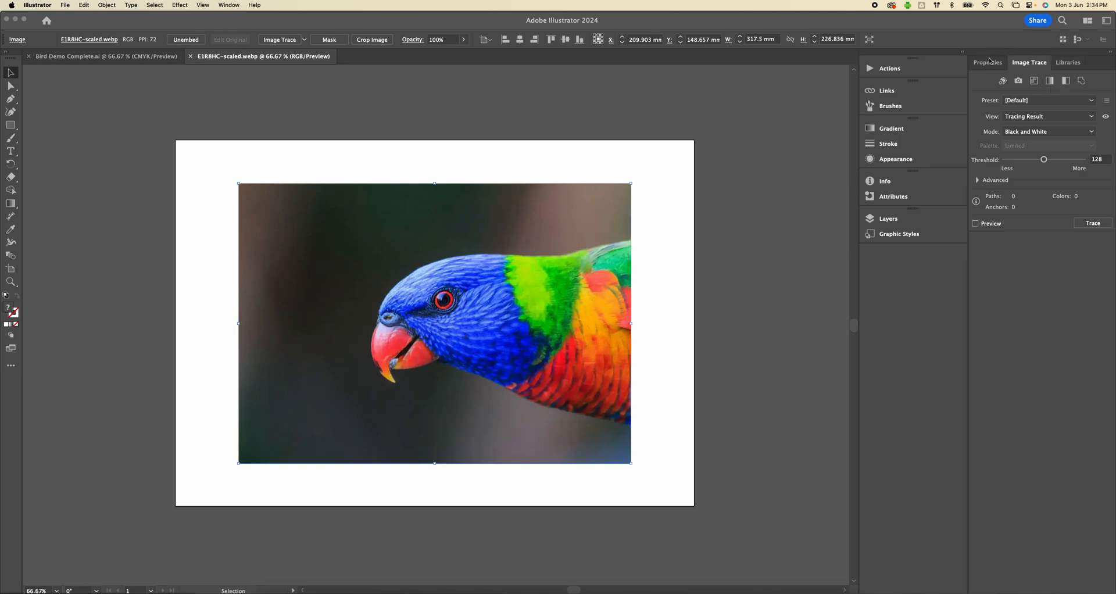
click(1026, 64)
mouse_move(1027, 64)
mouse_down()
mouse_move(755, 176)
mouse_move(535, 150)
mouse_move(337, 149)
mouse_move(946, 101)
mouse_move(974, 75)
mouse_move(643, 130)
mouse_move(685, 92)
mouse_up()
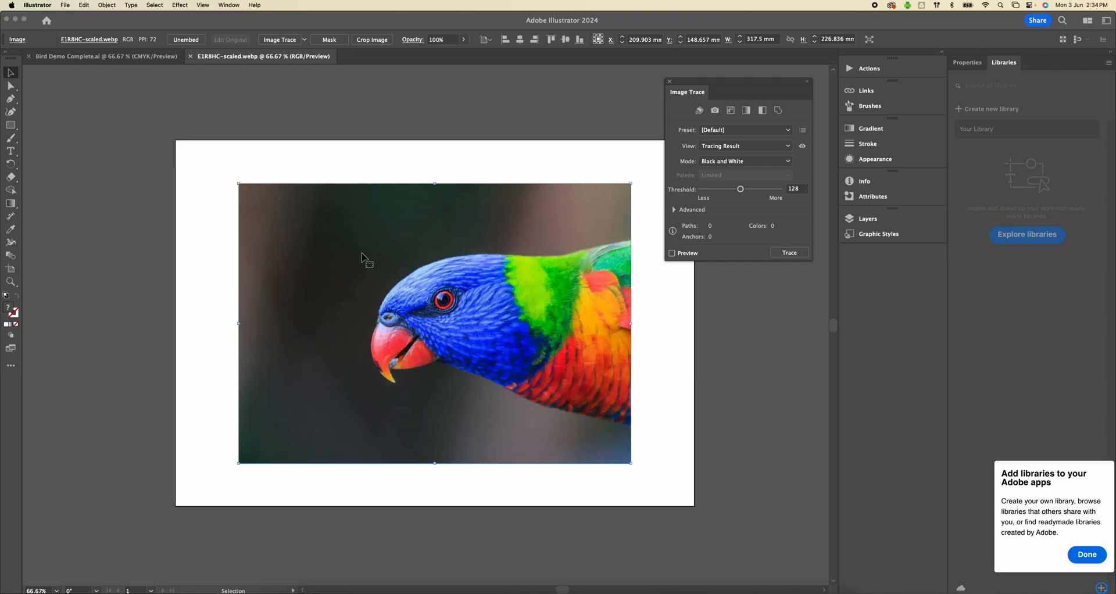
Step: Trace the parrot photo and set the trace mode to Color
click(794, 254)
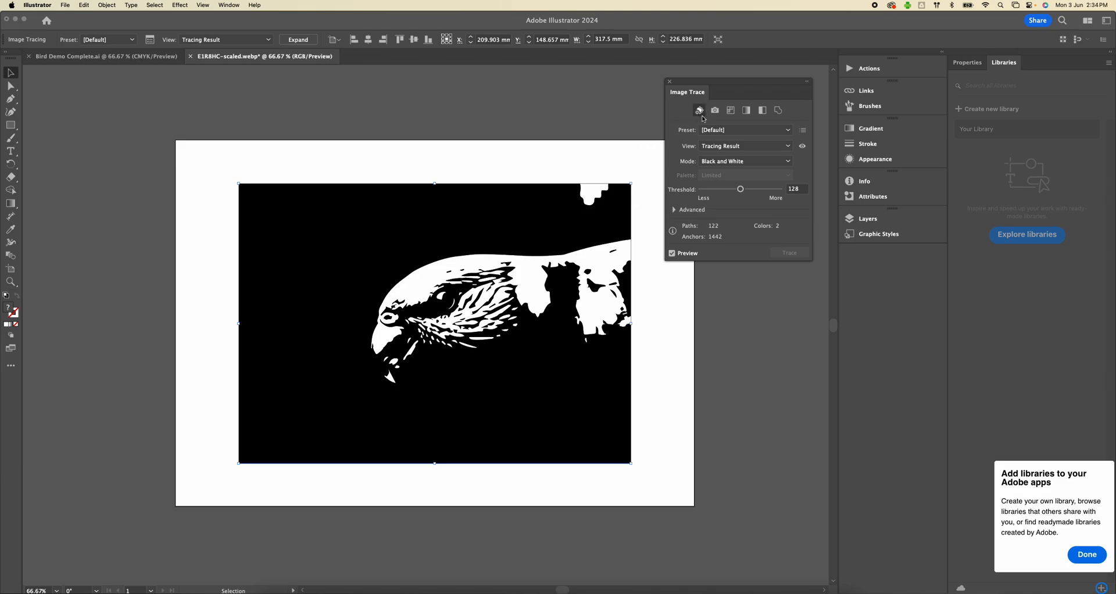
click(788, 163)
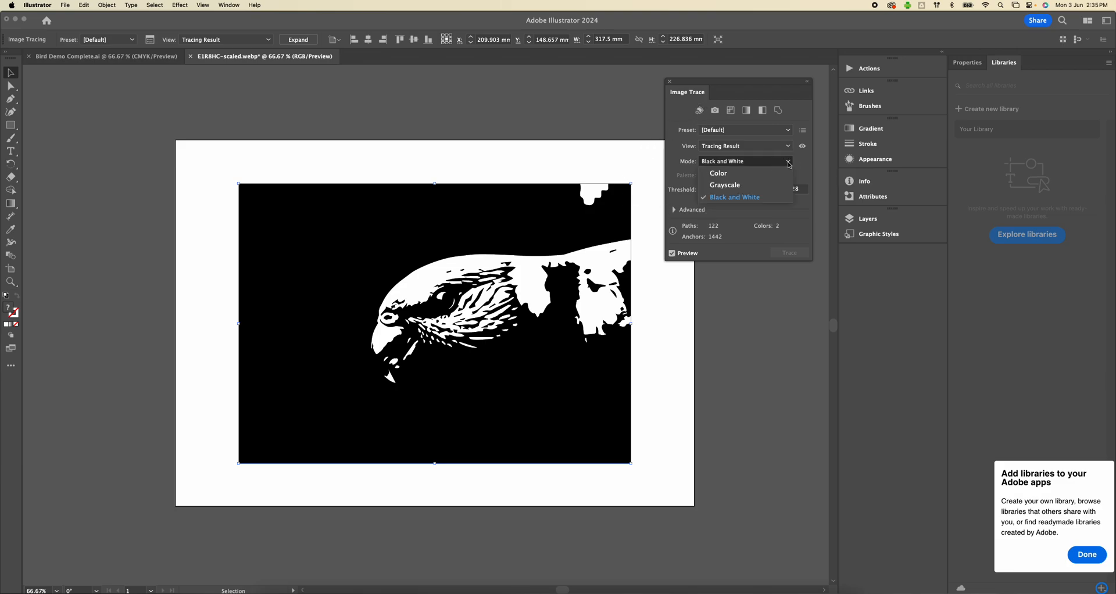
click(720, 174)
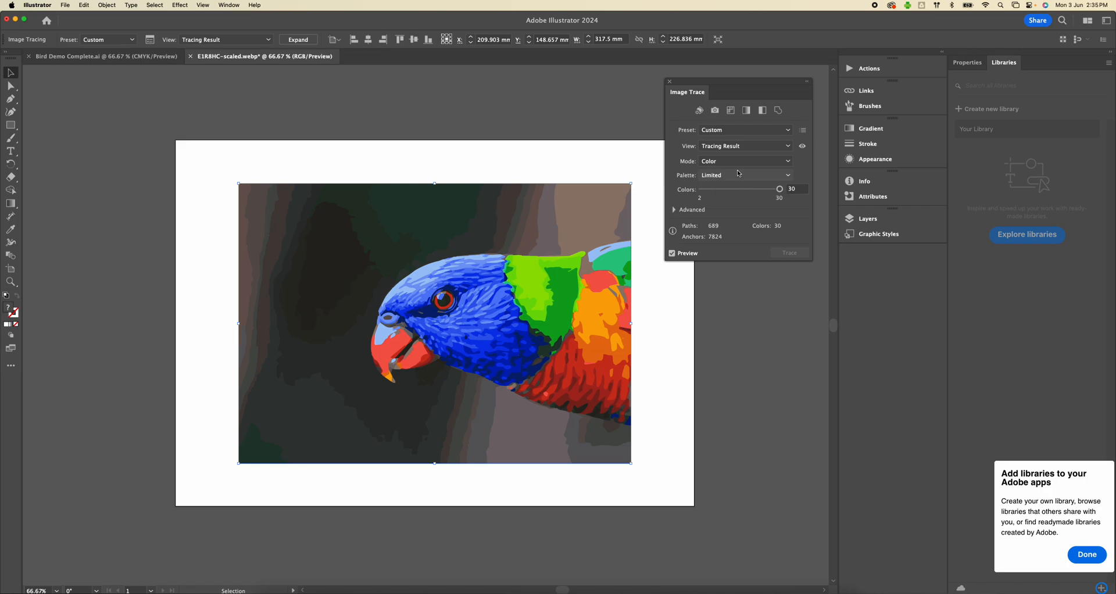
Step: Try tracing the parrot with 2, 3 and 4 colors
click(796, 190)
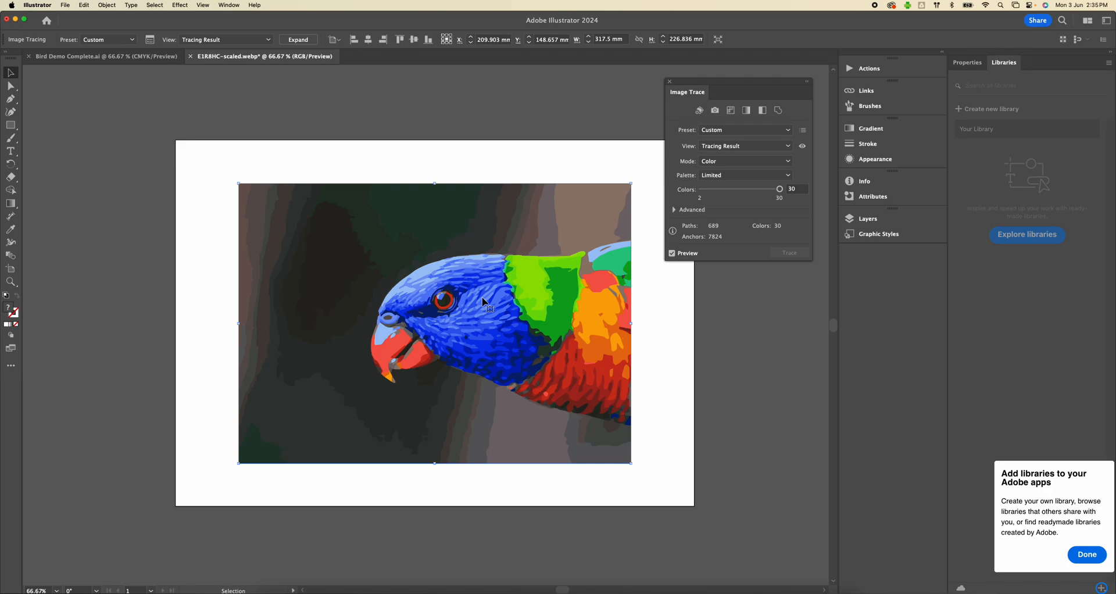
drag(781, 194, 698, 196)
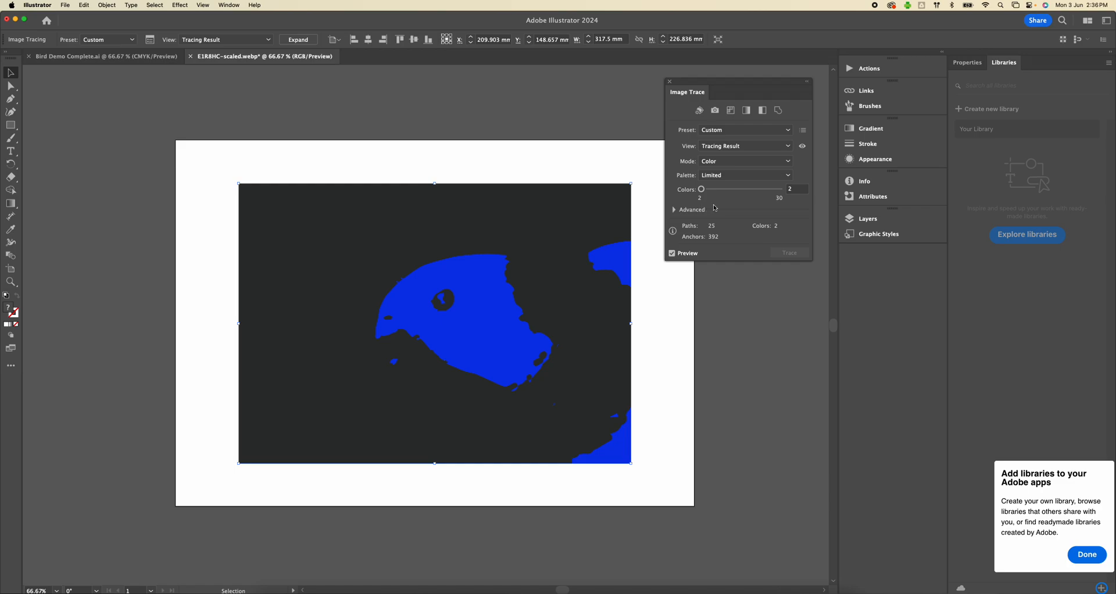
click(797, 190)
text(3)
key(Return)
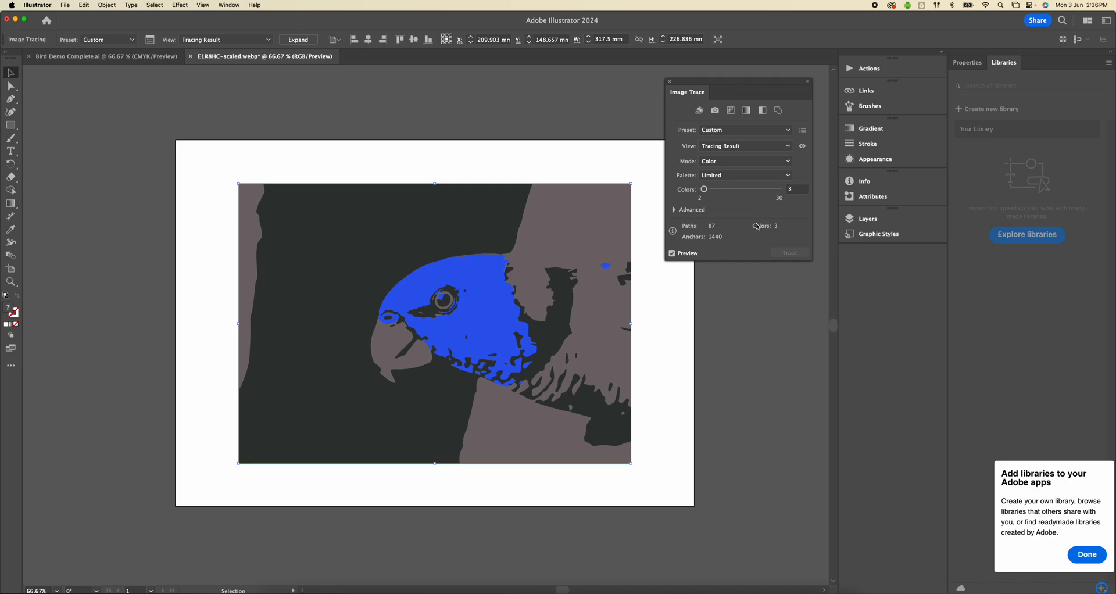
click(797, 189)
text(4)
key(Return)
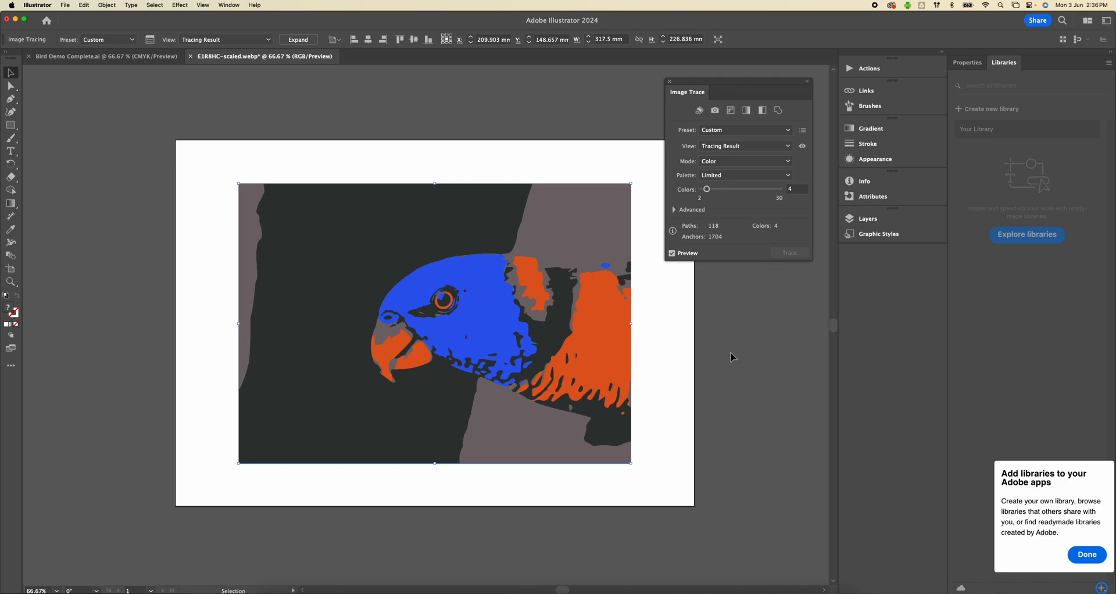
Step: Try 5 colors for the parrot trace and return the color count to 4
click(787, 189)
text(5)
key(Return)
click(799, 195)
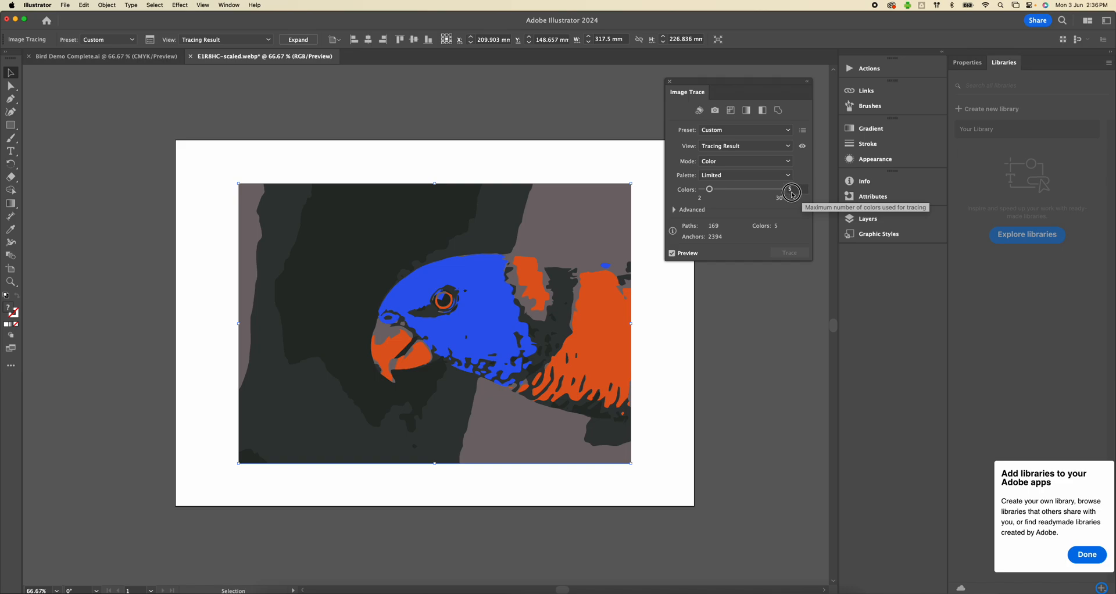
click(788, 191)
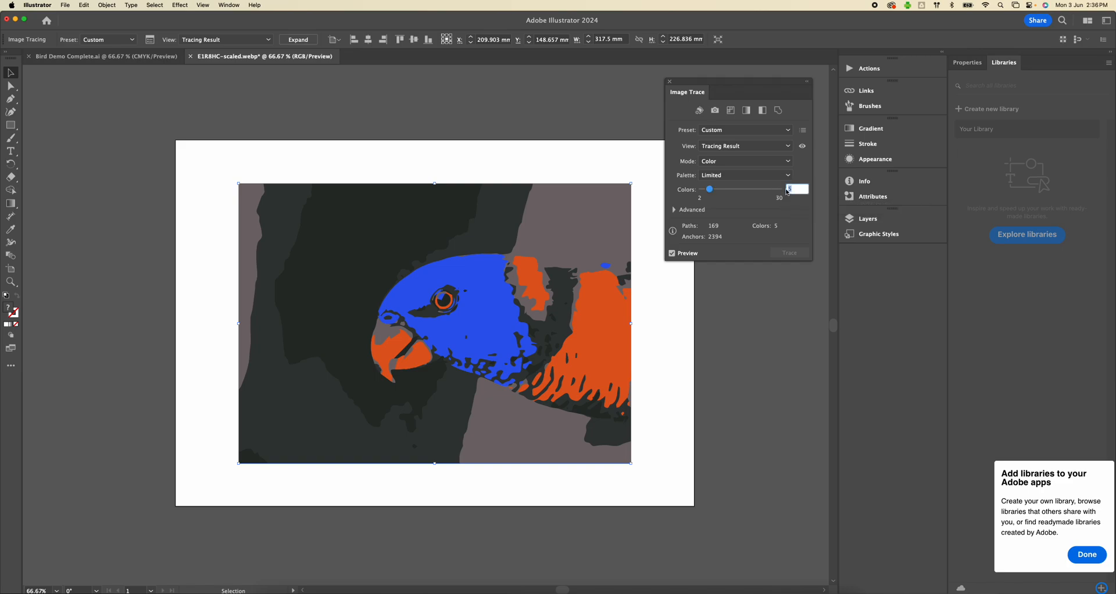
key(Down)
key(Return)
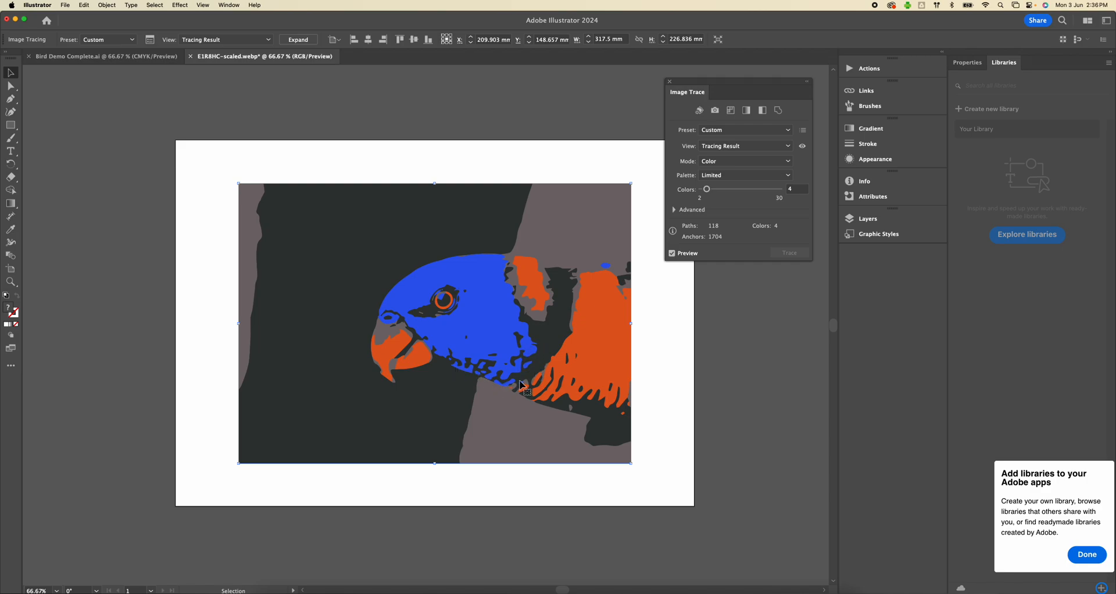
Step: Set the trace to 3 colors and display it as Outlines
click(789, 191)
key(Down)
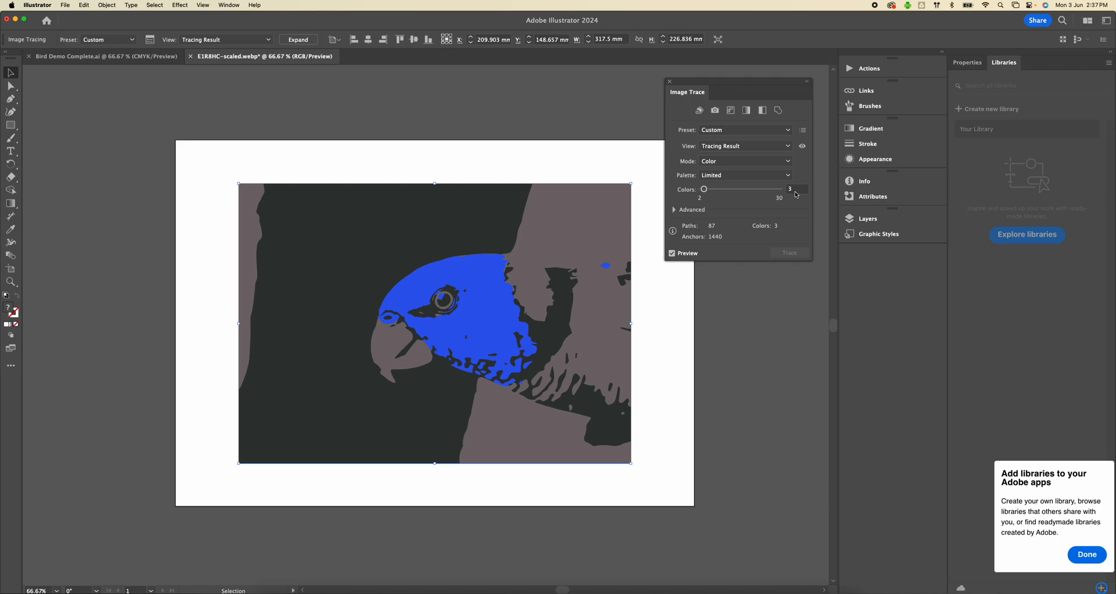
click(790, 147)
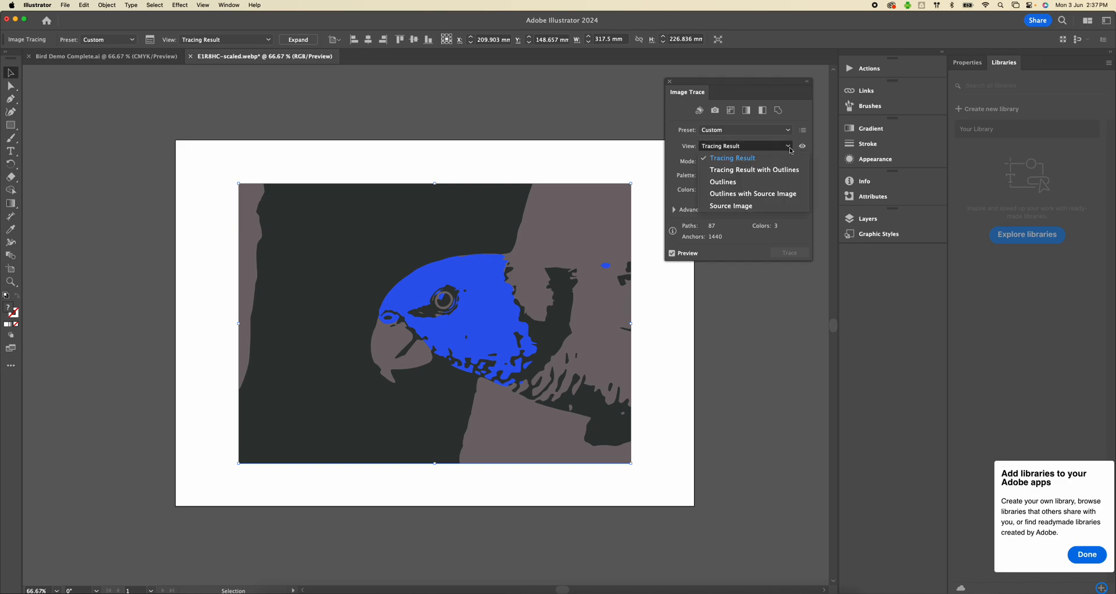
click(724, 184)
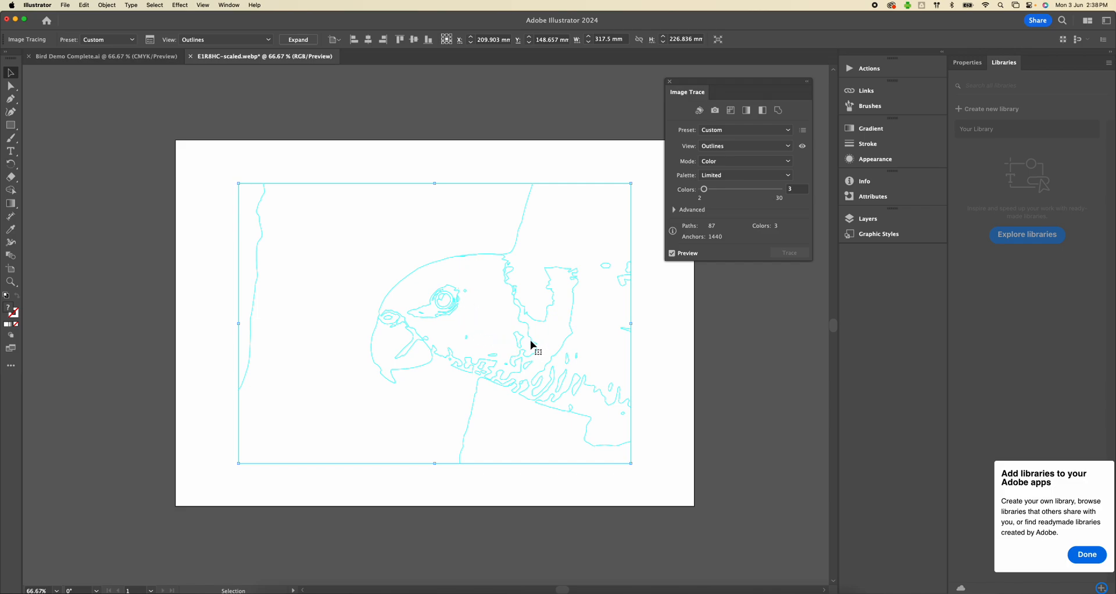
Step: Try a simplified trace with Paths 1%, Corners 0%, Noise 15 px, Simplify enabled and Anchors 0%
click(674, 210)
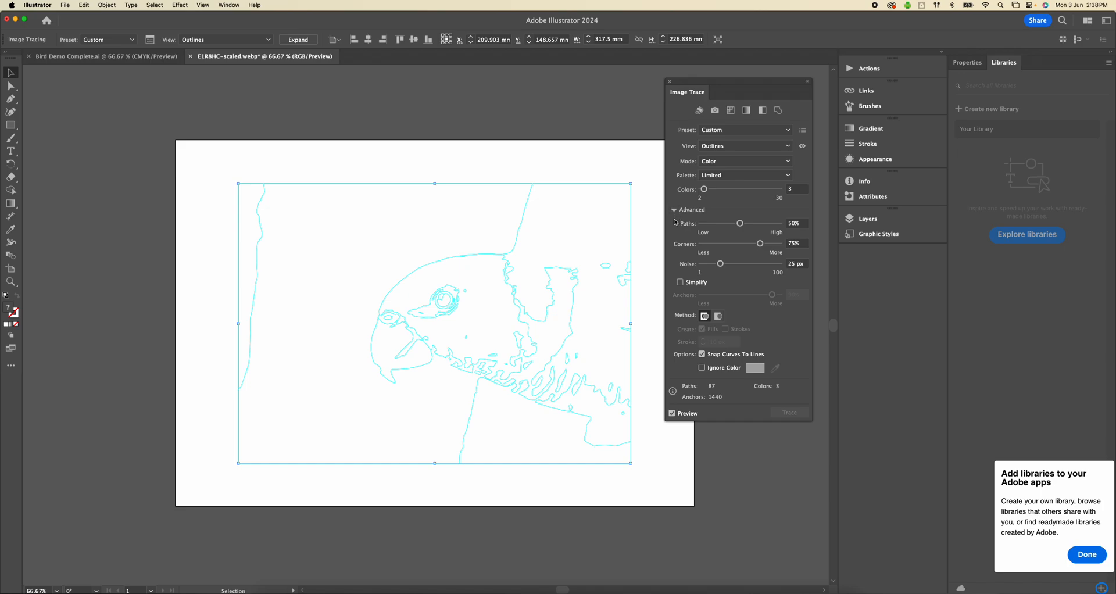
mouse_move(740, 223)
mouse_down()
mouse_move(702, 226)
mouse_move(781, 228)
mouse_move(687, 225)
mouse_up()
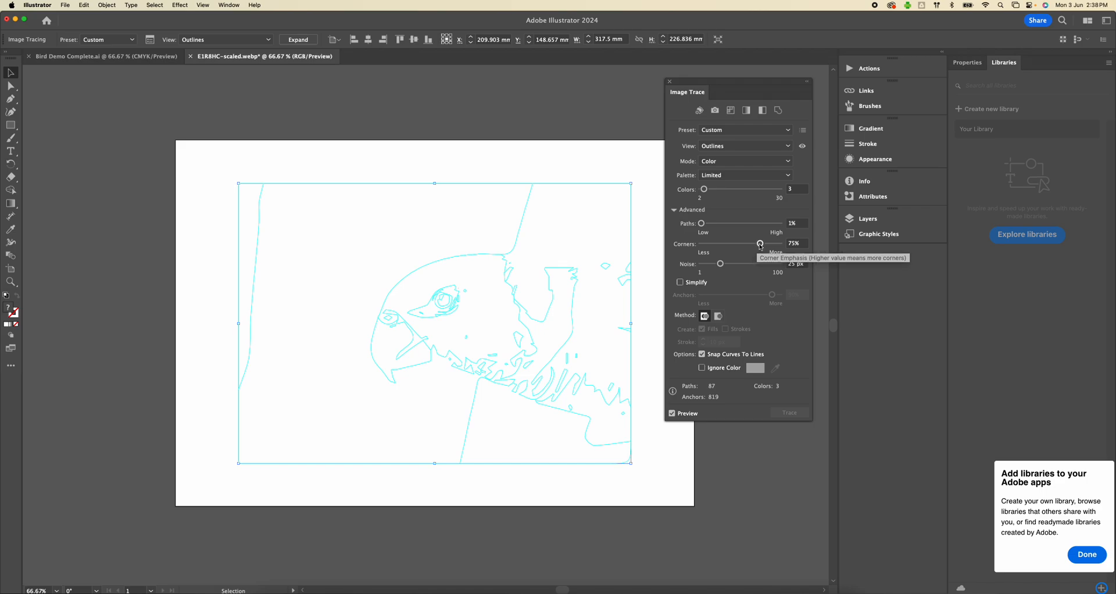
mouse_move(760, 244)
mouse_down()
mouse_move(701, 246)
mouse_move(781, 249)
mouse_move(701, 247)
mouse_move(702, 268)
mouse_move(780, 269)
mouse_move(711, 265)
mouse_up()
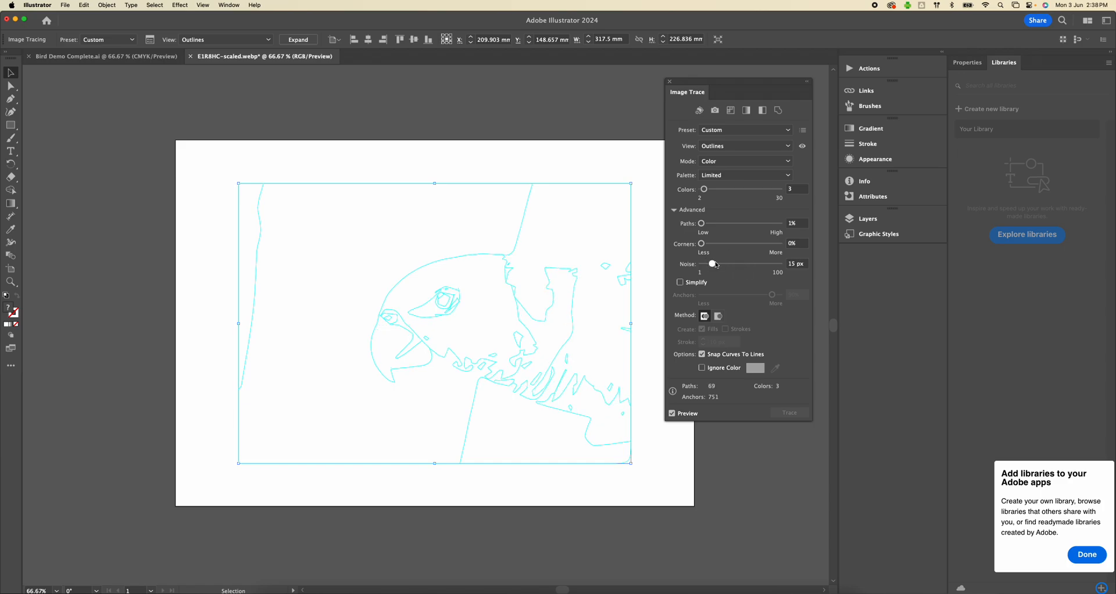
click(680, 282)
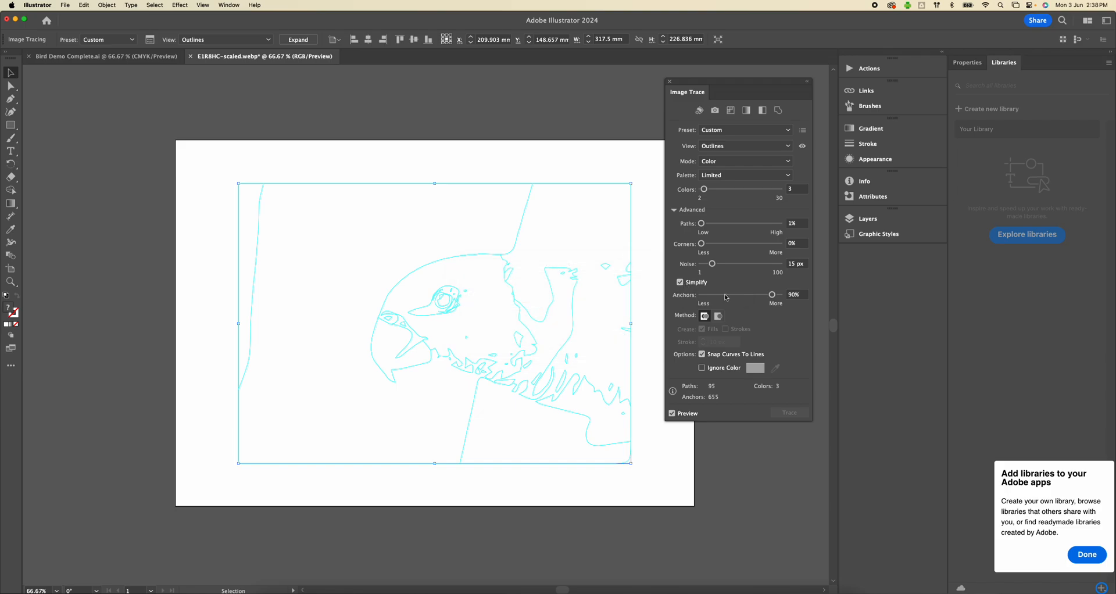
drag(772, 295, 697, 300)
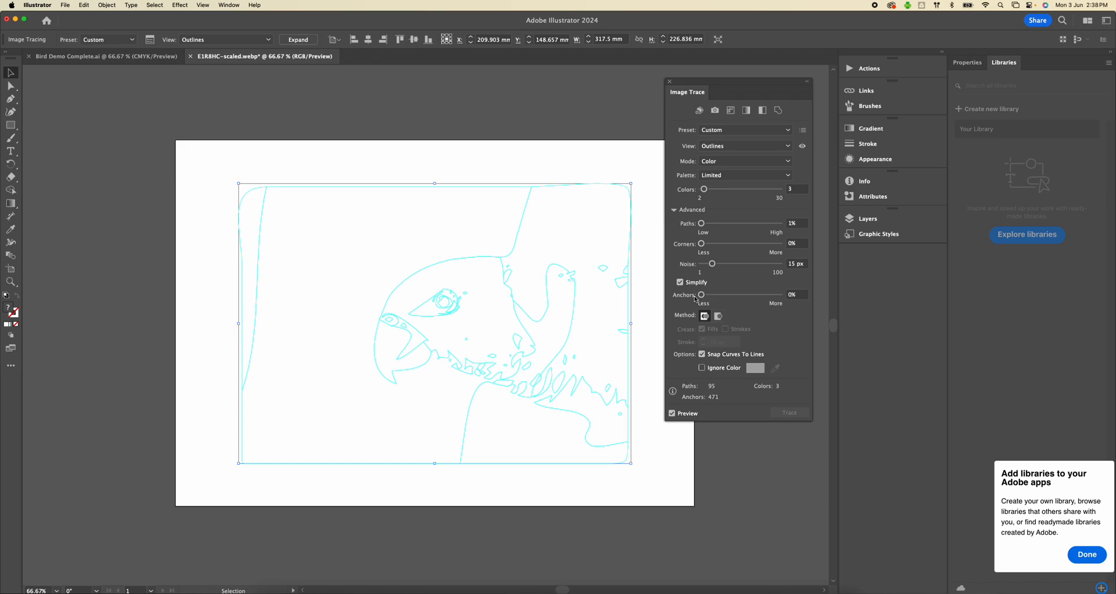
Step: Try Noise at 1 px, followed by Noise 40 px with Corners 21% and Paths 33%
drag(711, 264, 701, 264)
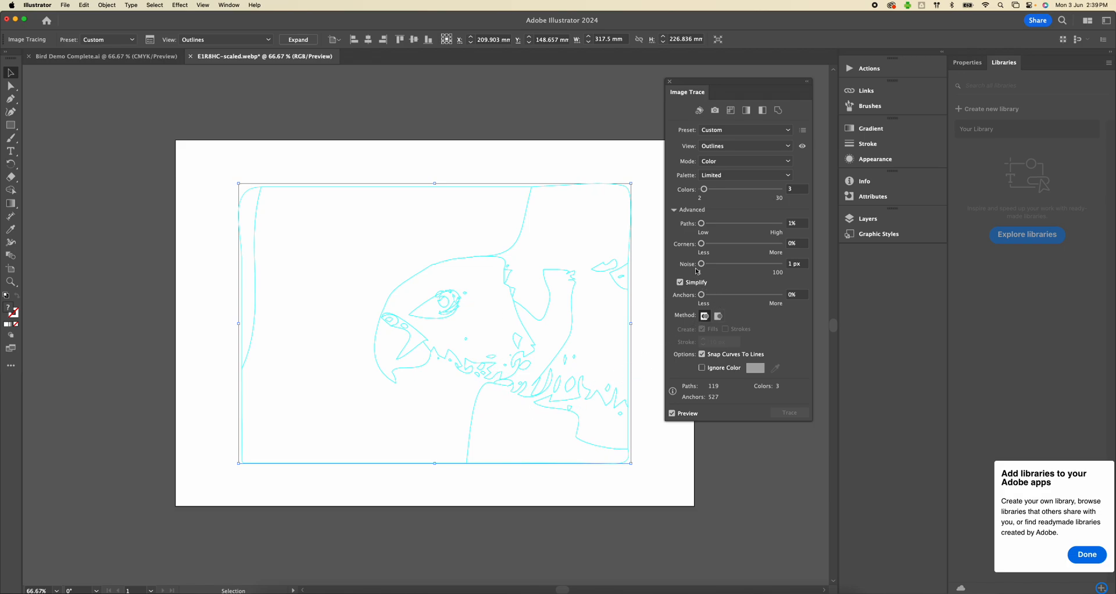
mouse_move(702, 263)
mouse_down()
mouse_move(732, 264)
mouse_move(718, 244)
mouse_move(730, 229)
mouse_up()
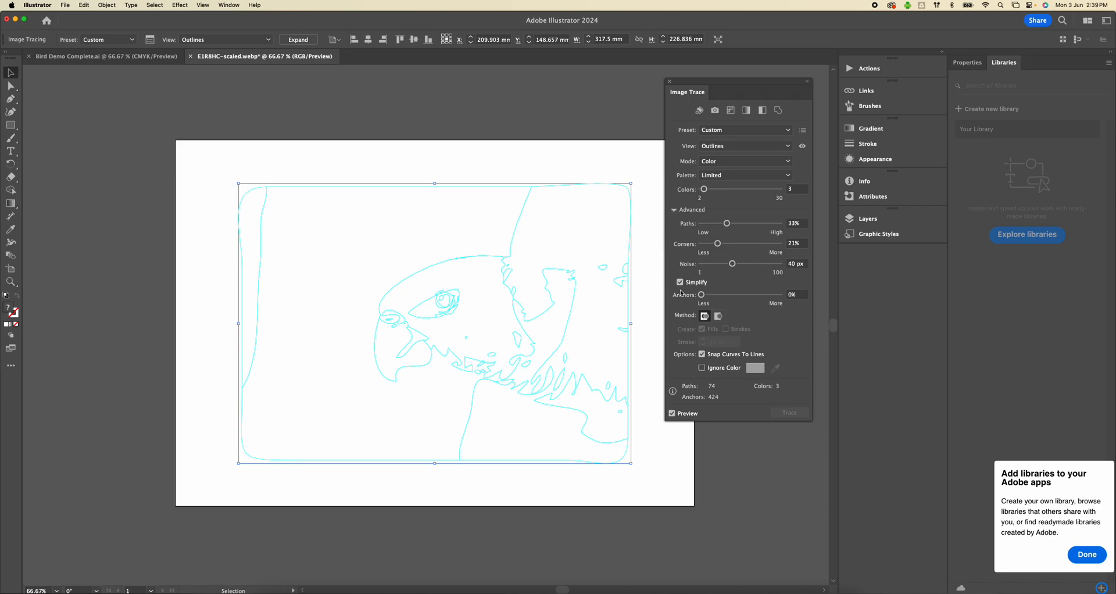
click(674, 211)
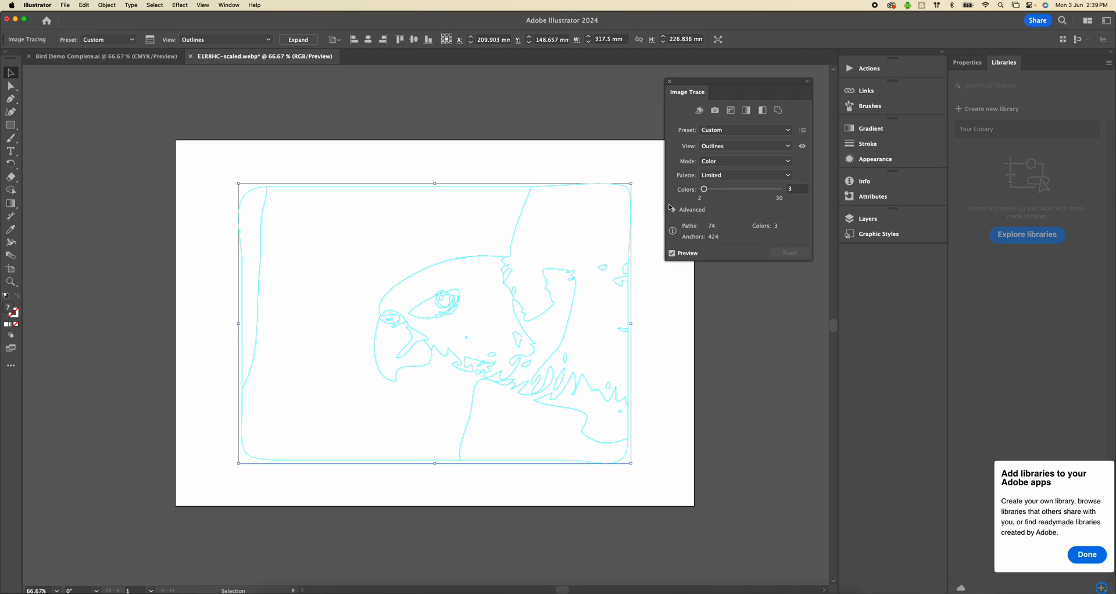
Step: Reset the parrot trace to the [Default] preset
click(773, 130)
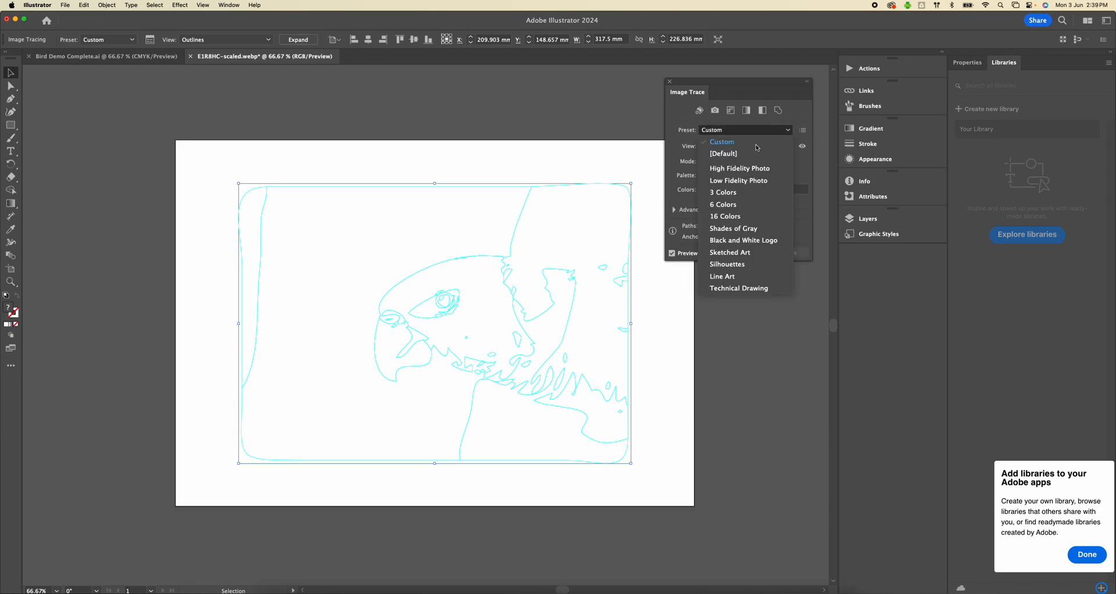
click(726, 154)
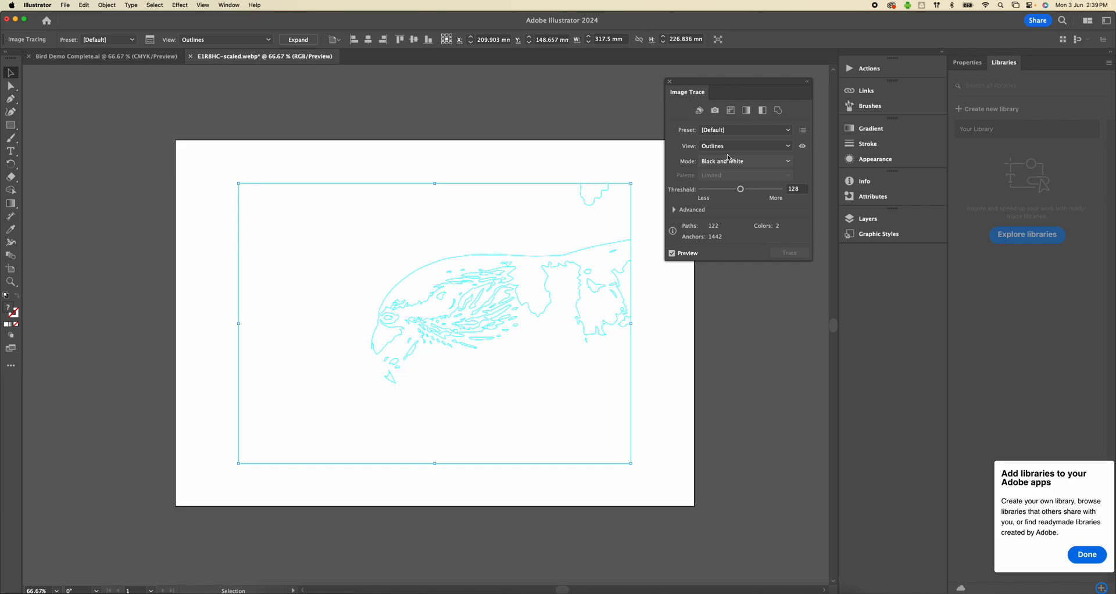
Step: Retrace the parrot in Color mode with the Limited palette reduced to 3 colors, and close the Image Trace settings
click(787, 163)
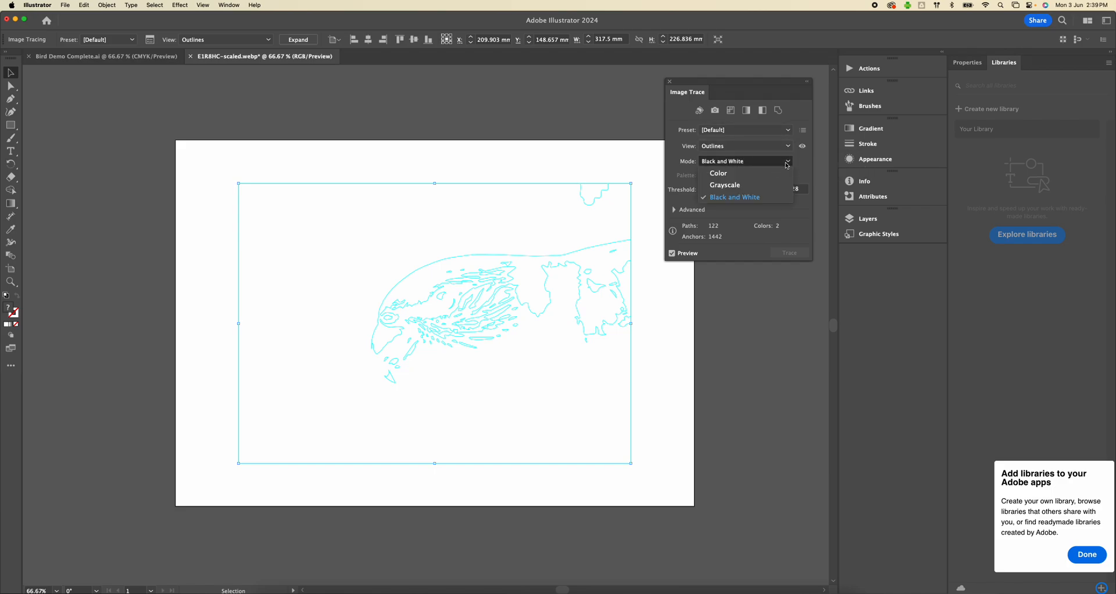
click(753, 180)
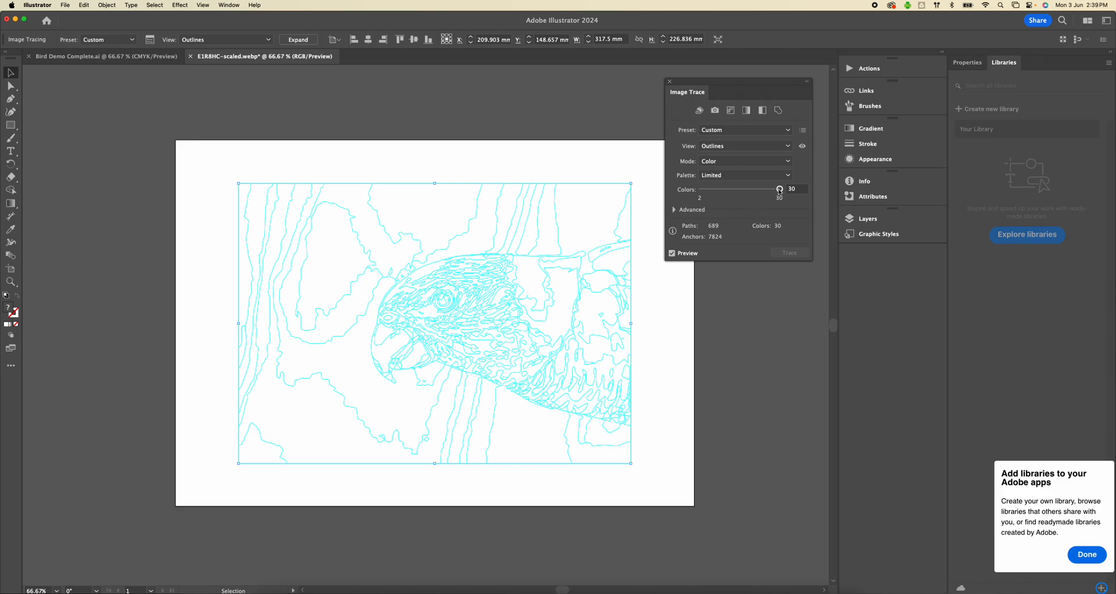
drag(780, 189, 700, 189)
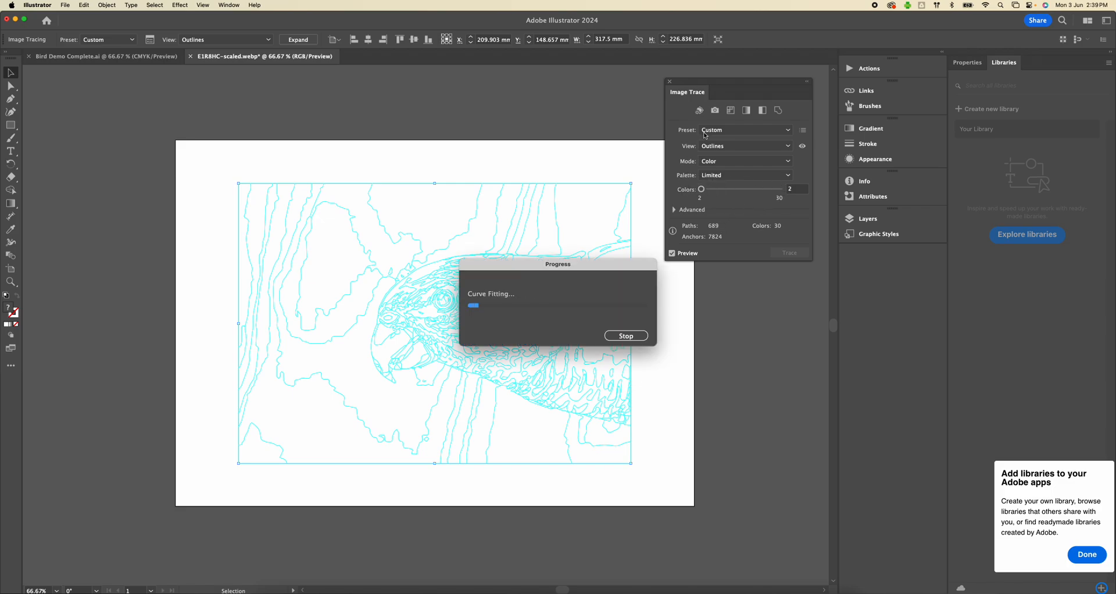
click(705, 189)
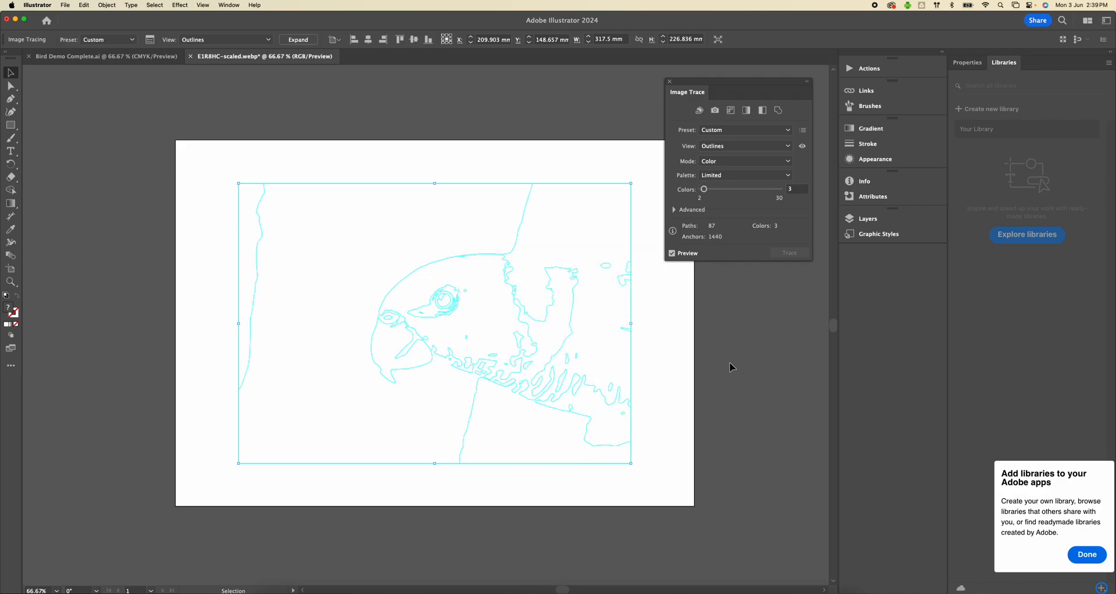
click(674, 210)
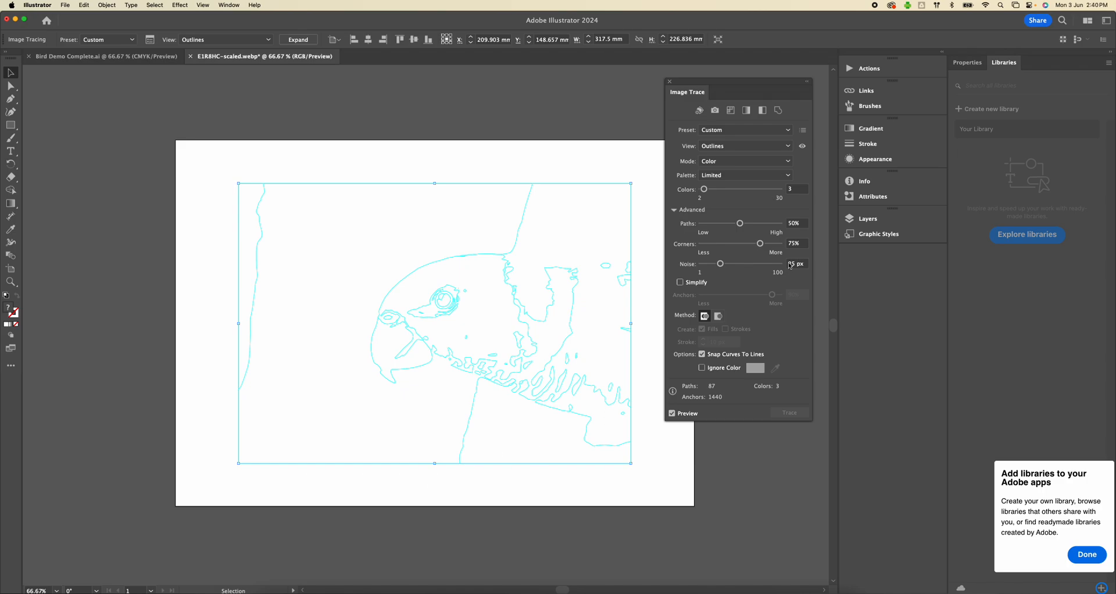
click(671, 82)
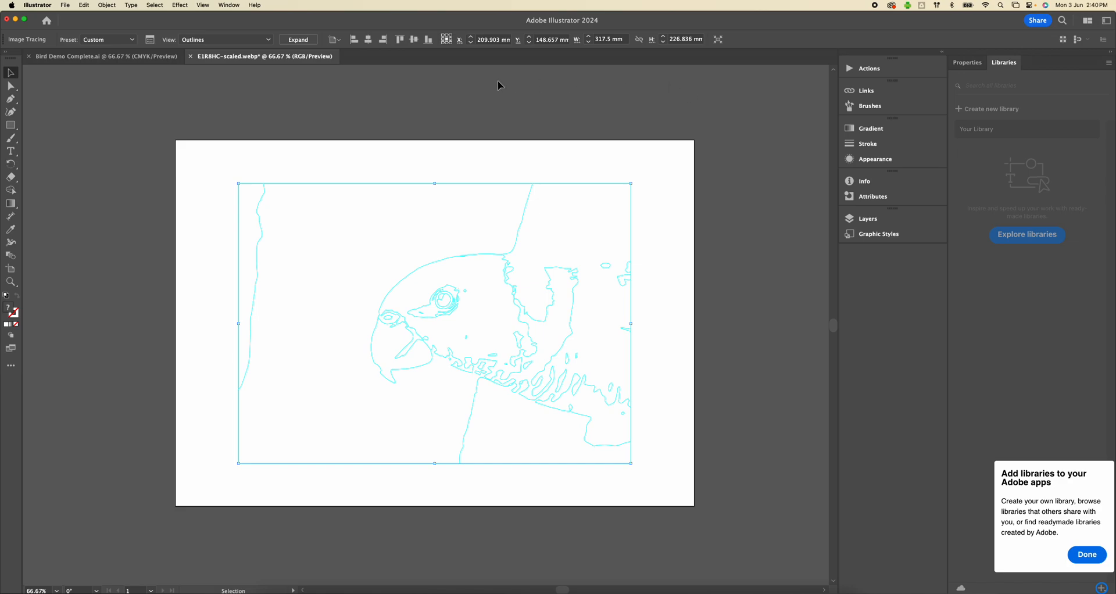
Step: Detach Properties as a floating panel, extend it to show all its options, and place it beside the parrot's head
click(968, 63)
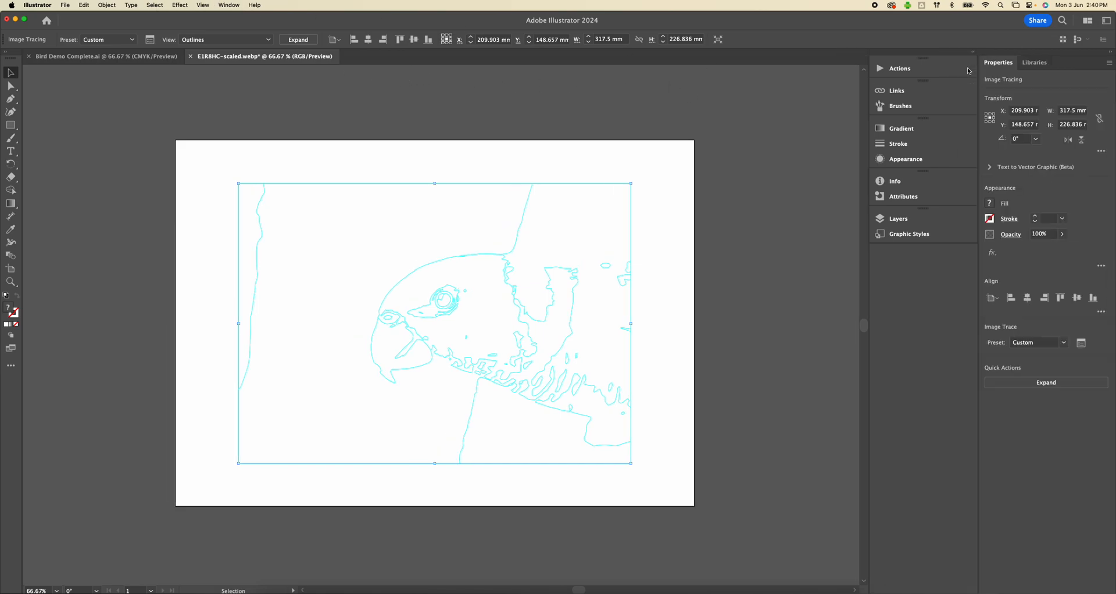
drag(998, 63, 629, 135)
click(229, 6)
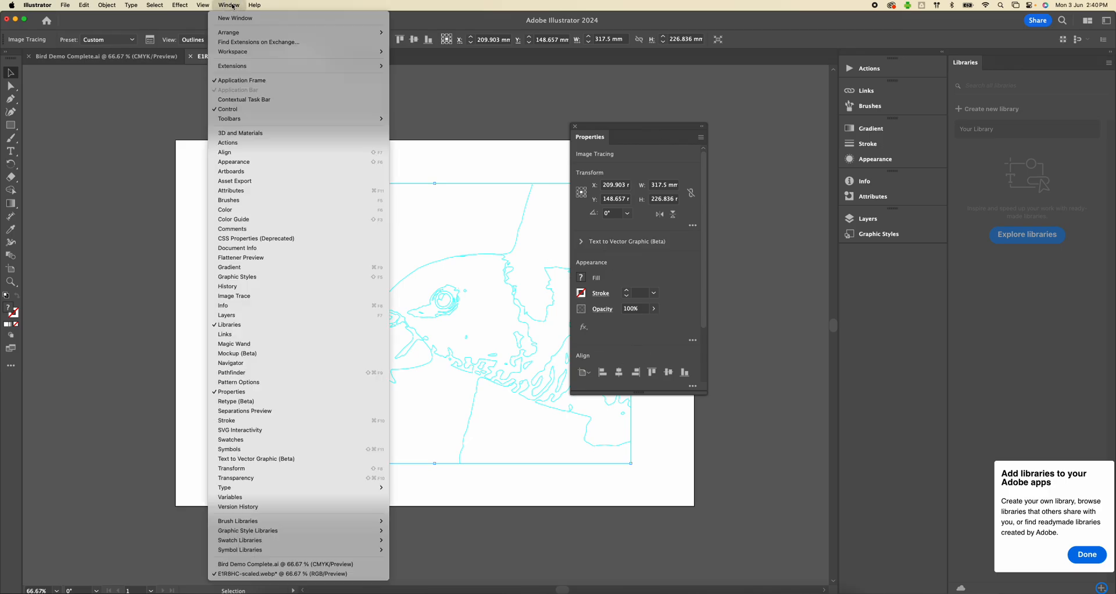
click(232, 393)
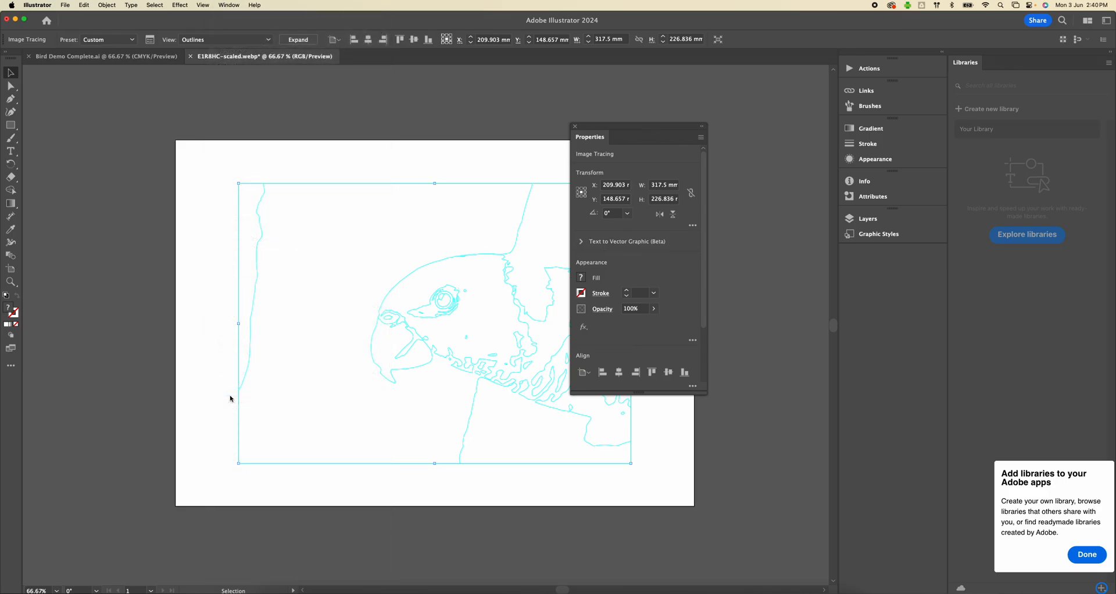
click(229, 5)
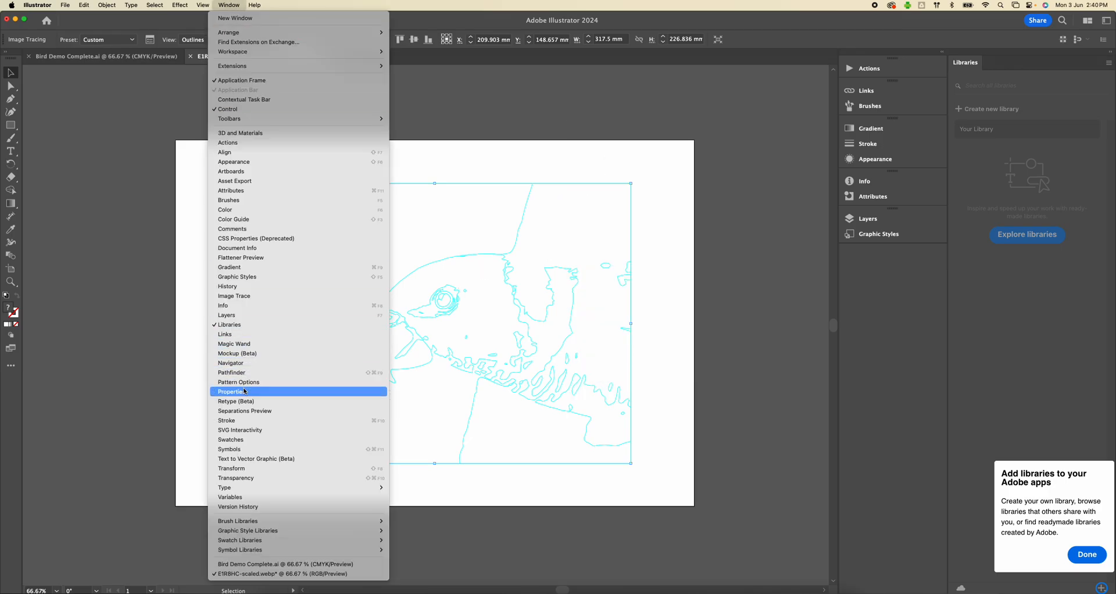
click(245, 393)
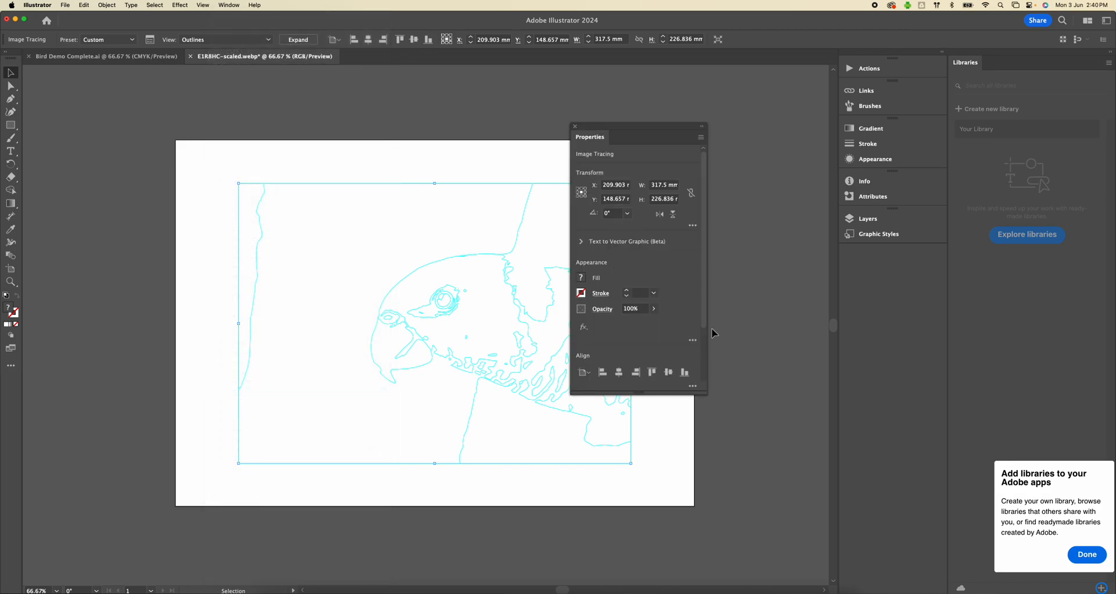
mouse_move(707, 322)
mouse_down()
mouse_move(701, 376)
mouse_move(714, 249)
mouse_up()
drag(669, 124, 679, 71)
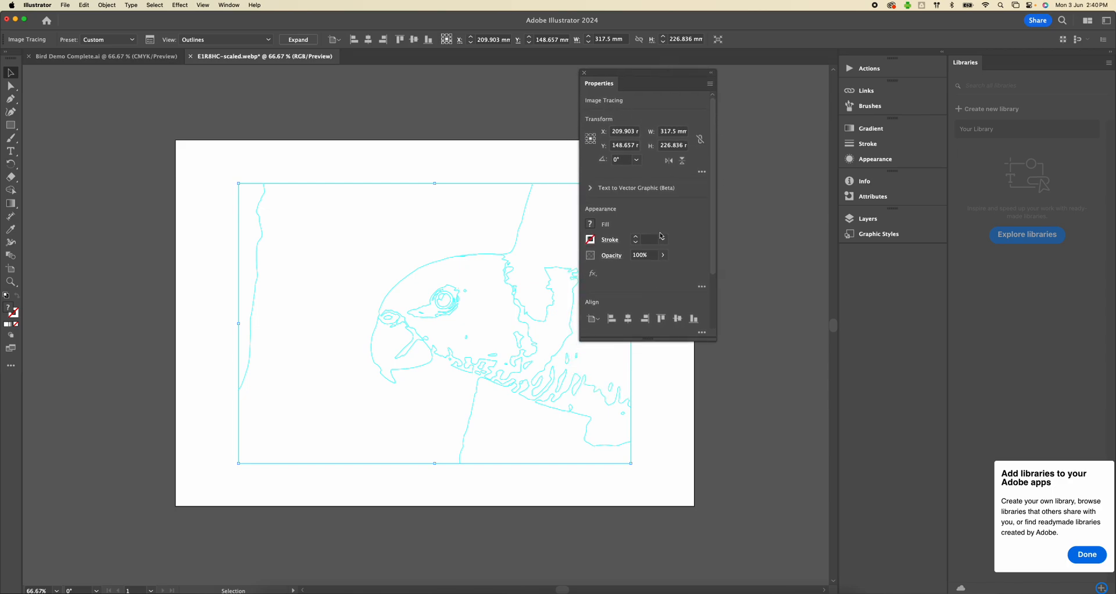
drag(645, 339, 649, 567)
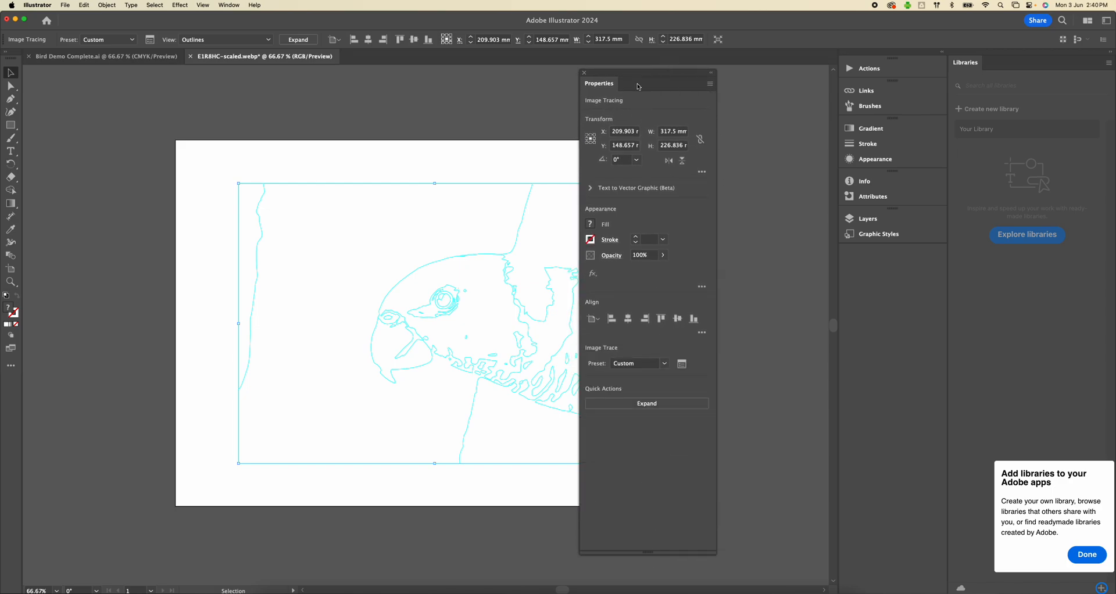
drag(653, 74, 730, 68)
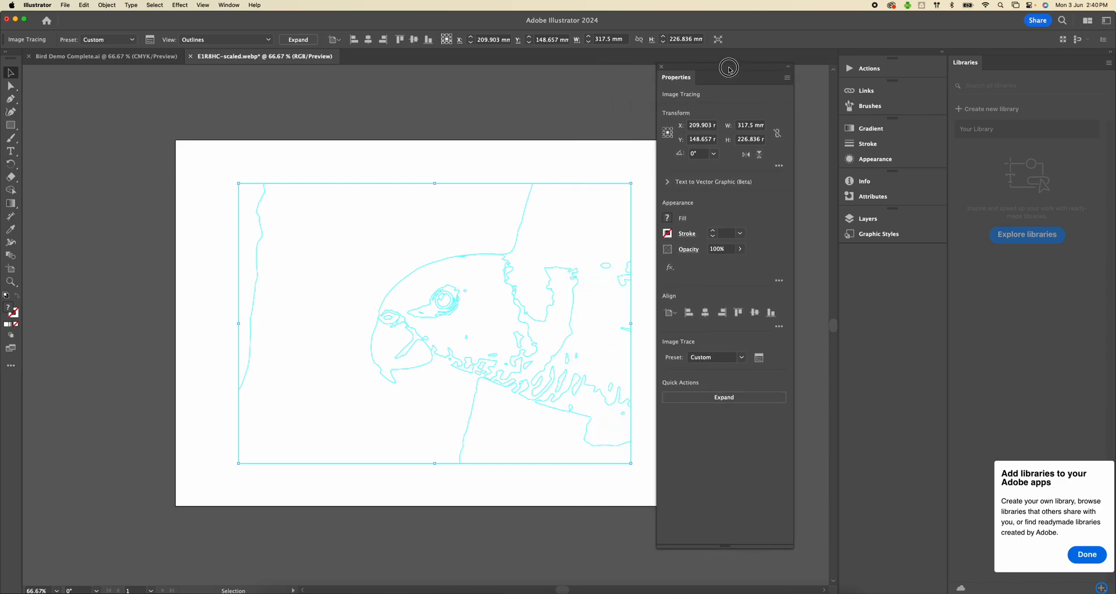
Step: Expand the parrot trace into editable vector shapes and ungroup them
click(757, 398)
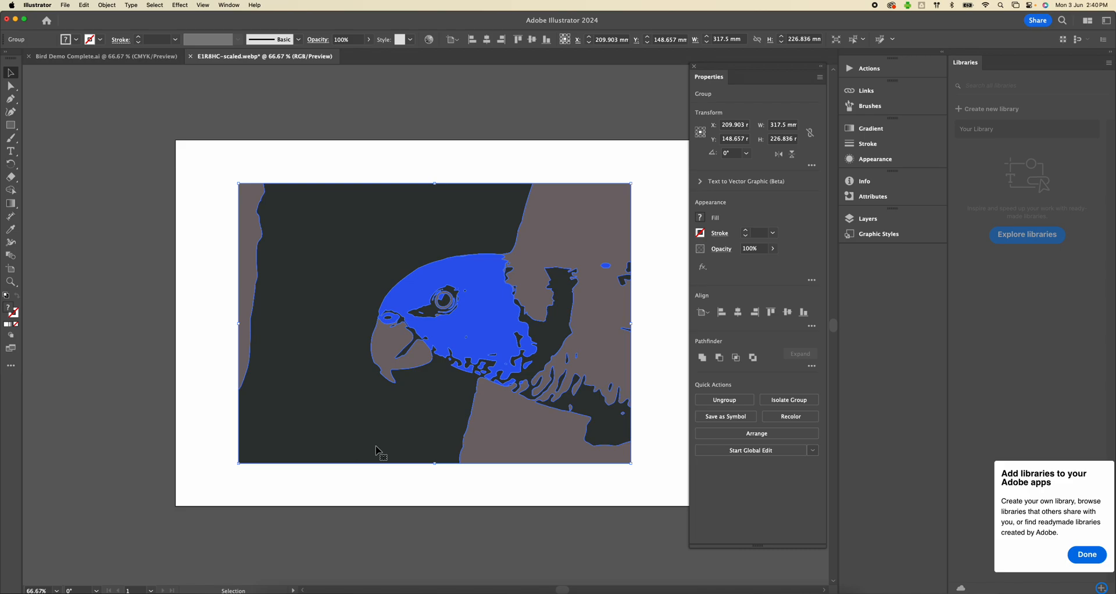
click(731, 405)
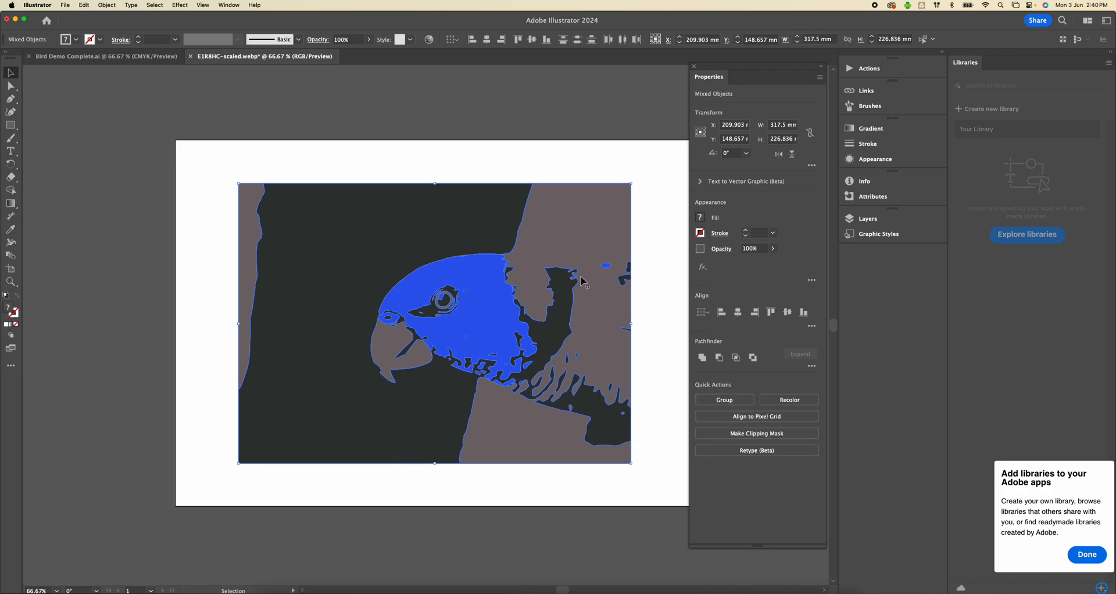
click(701, 219)
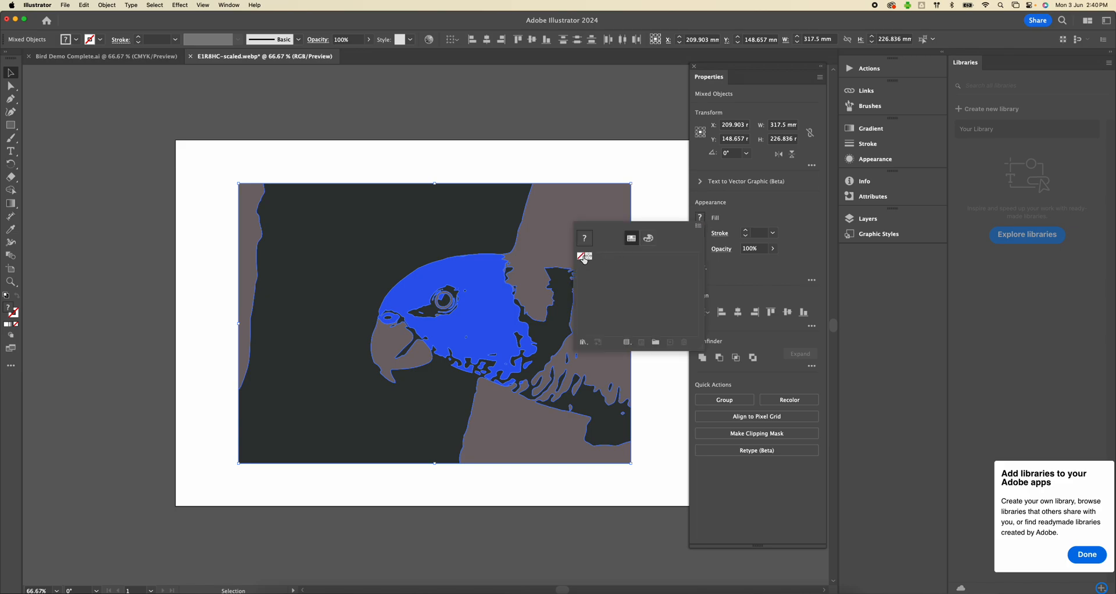
click(702, 221)
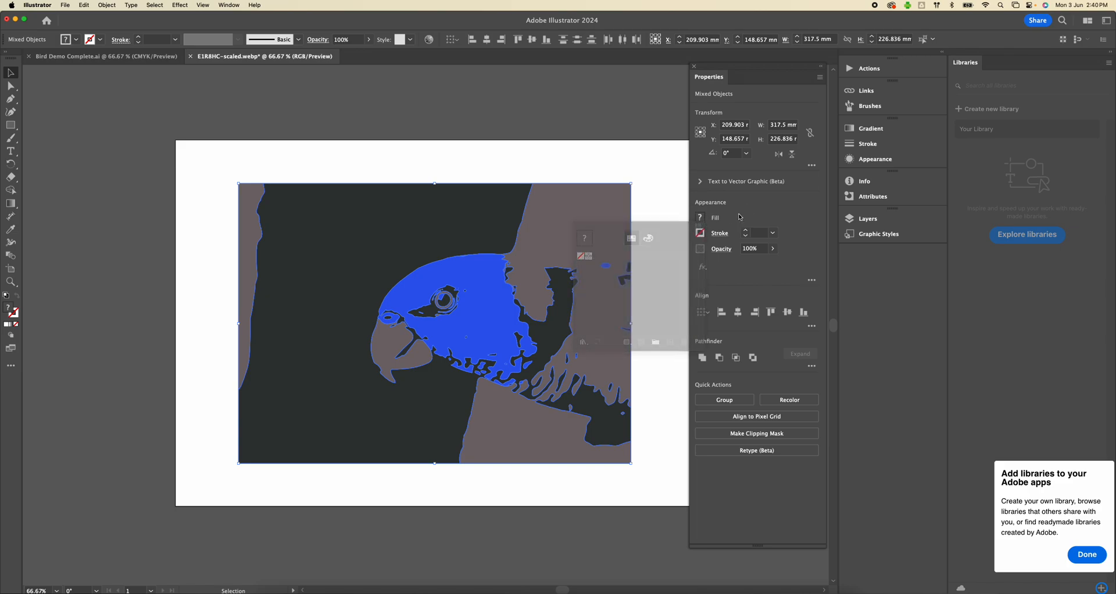
Step: Give all the ungrouped parrot shapes a red stroke, hex E73825
click(702, 233)
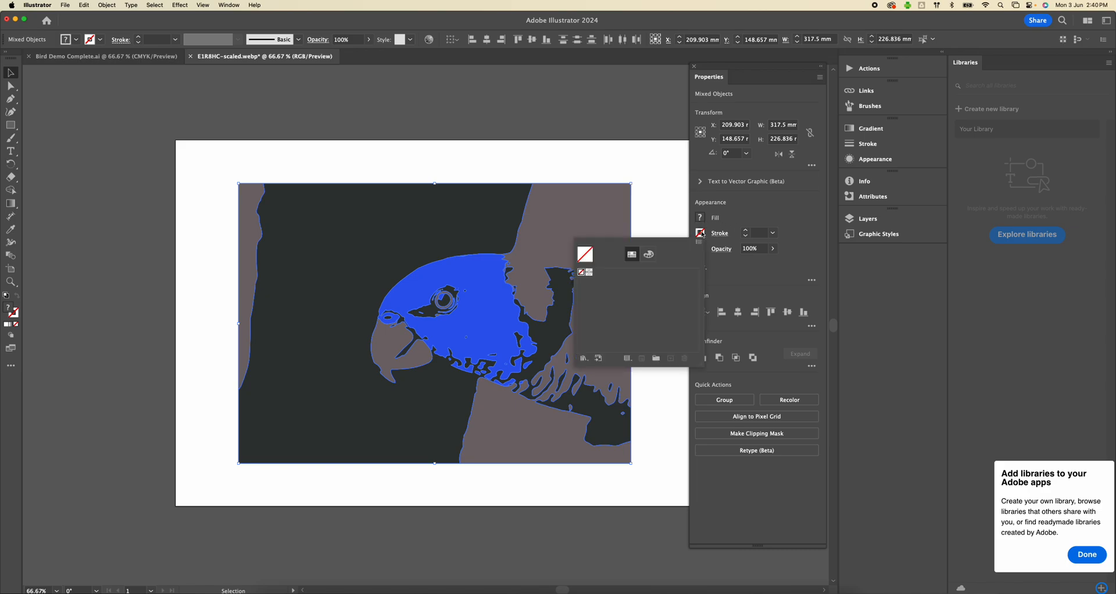
click(650, 257)
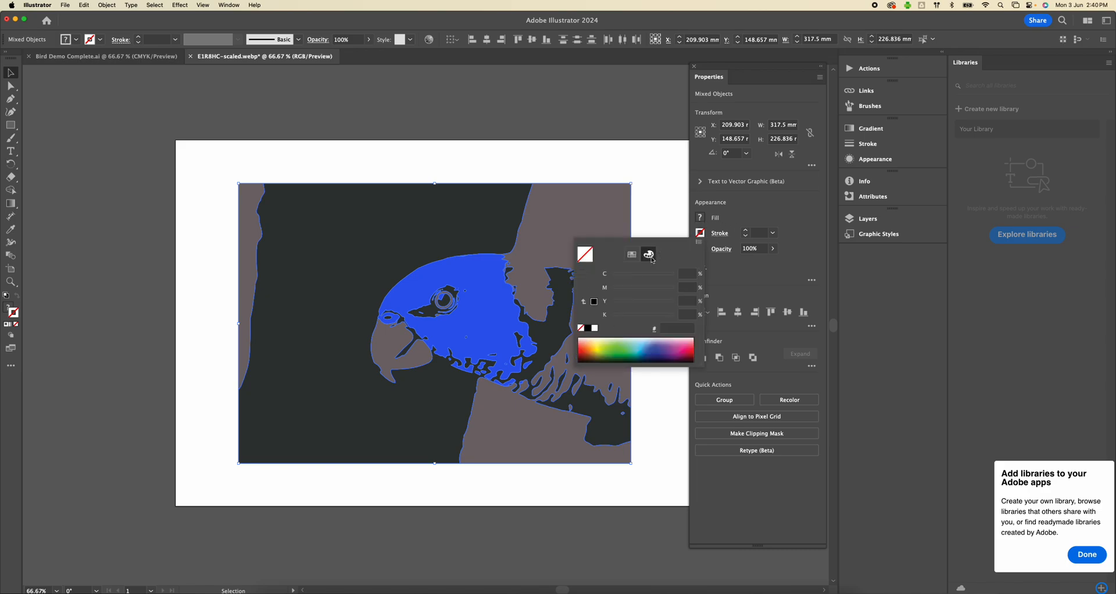
click(584, 348)
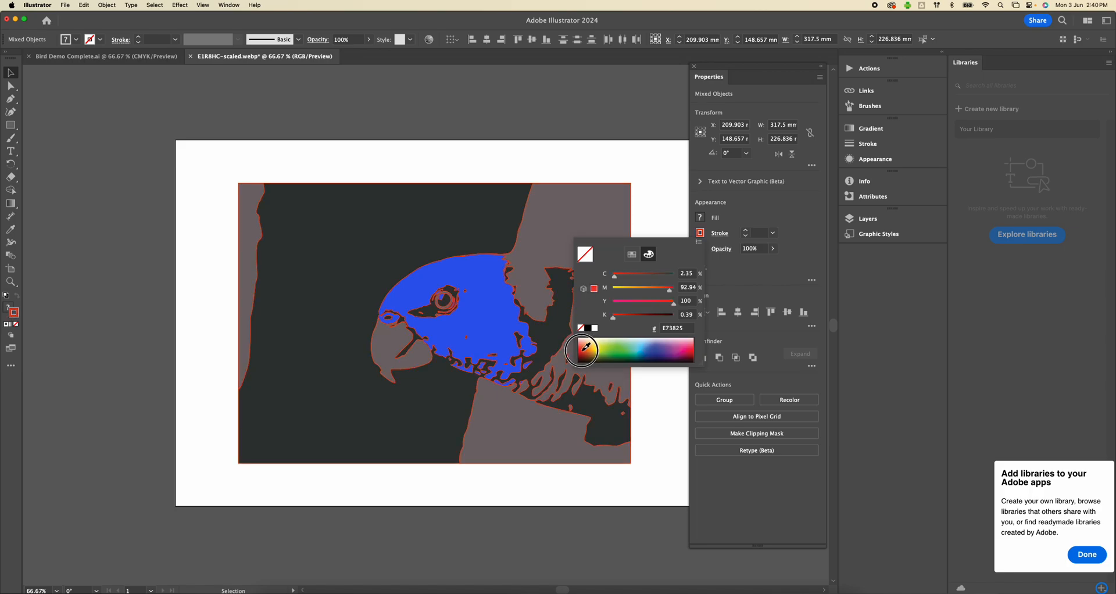
click(605, 346)
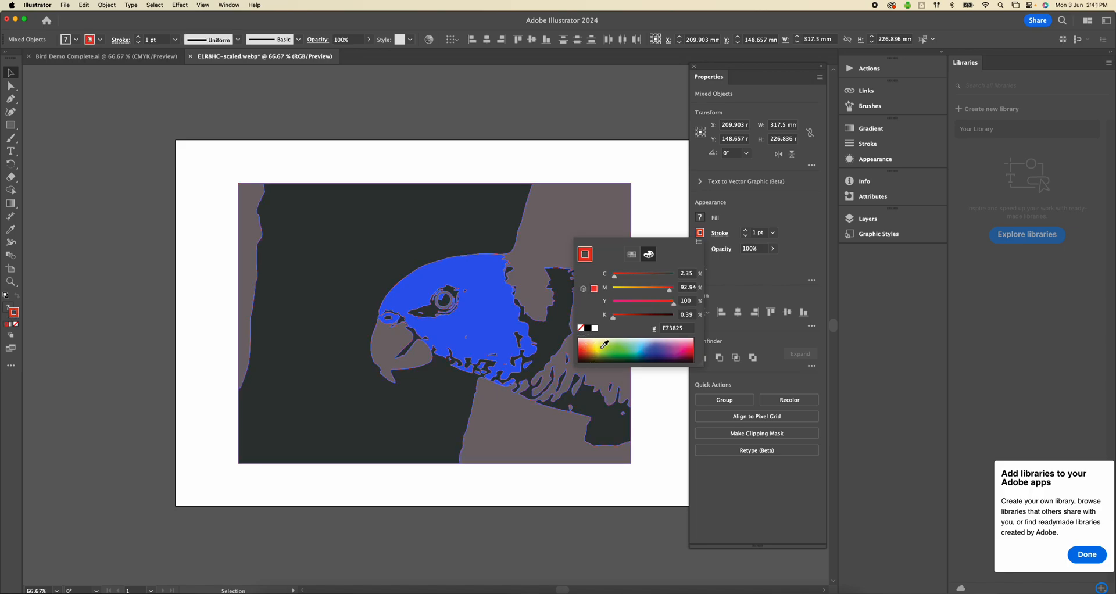
Step: Set the stroke weight of all the shapes to 3 pt and deselect them
click(745, 230)
click(745, 230)
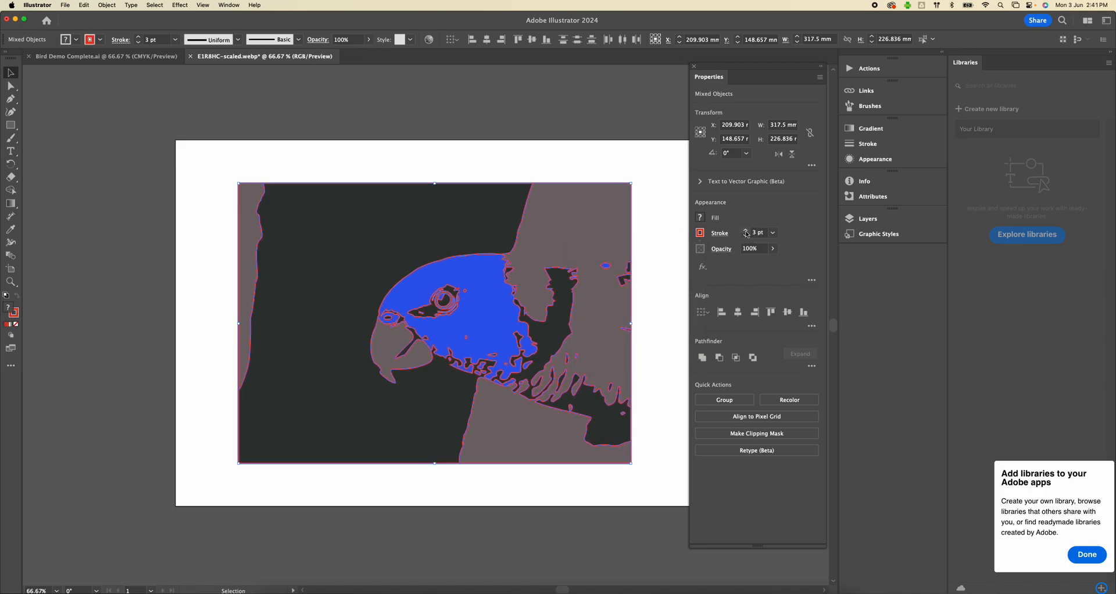
click(745, 230)
click(745, 229)
click(746, 237)
click(746, 236)
click(214, 124)
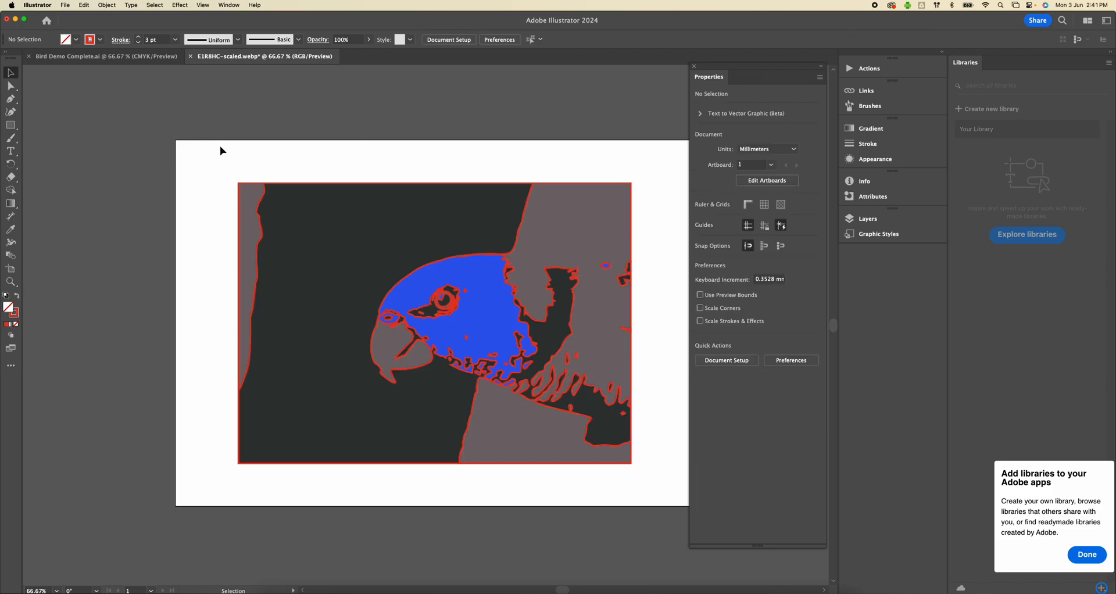
Step: Try moving the dark background shape up and away from the parrot, and undo the move
click(332, 253)
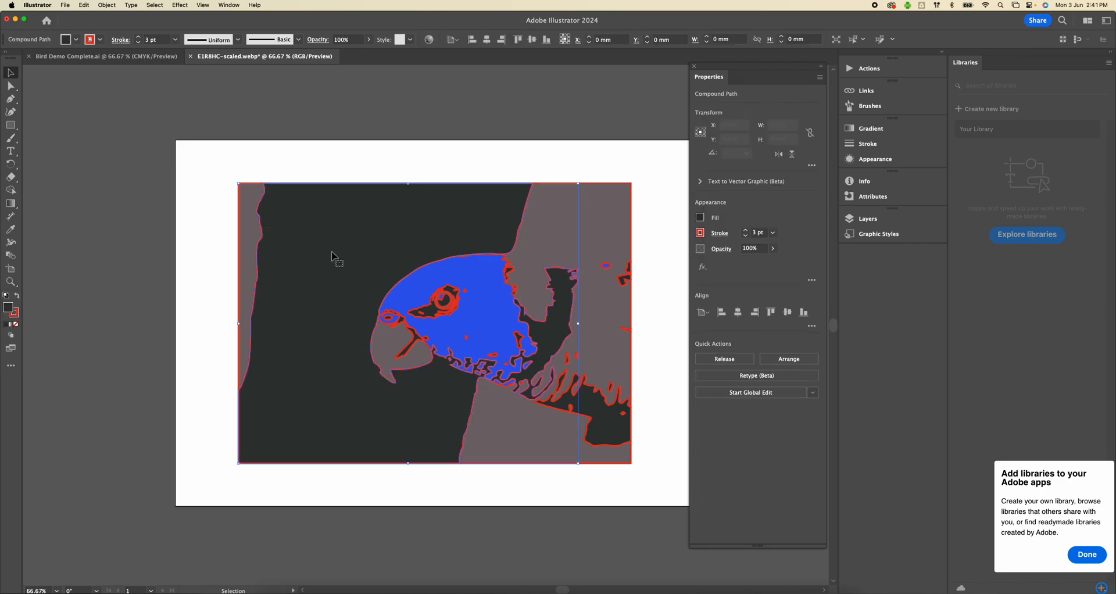
drag(330, 268, 123, 175)
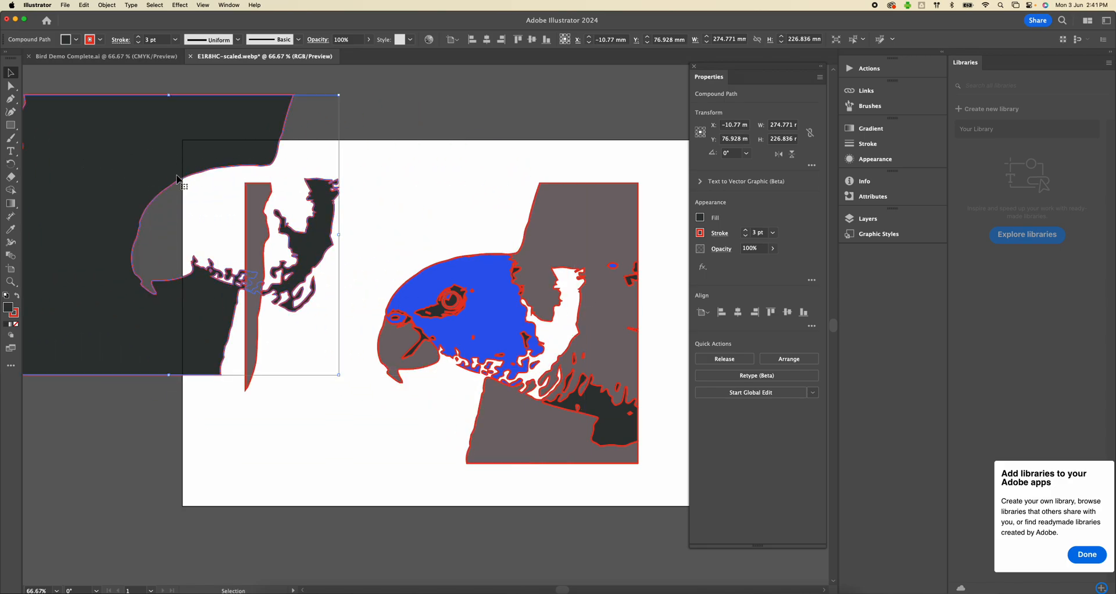
key(super+z)
Step: Try pulling the background, bark strip, blue head, beak and grey areas apart, undo these moves and clear the selection
drag(358, 268, 300, 311)
click(256, 218)
drag(256, 218, 487, 78)
drag(468, 272, 218, 91)
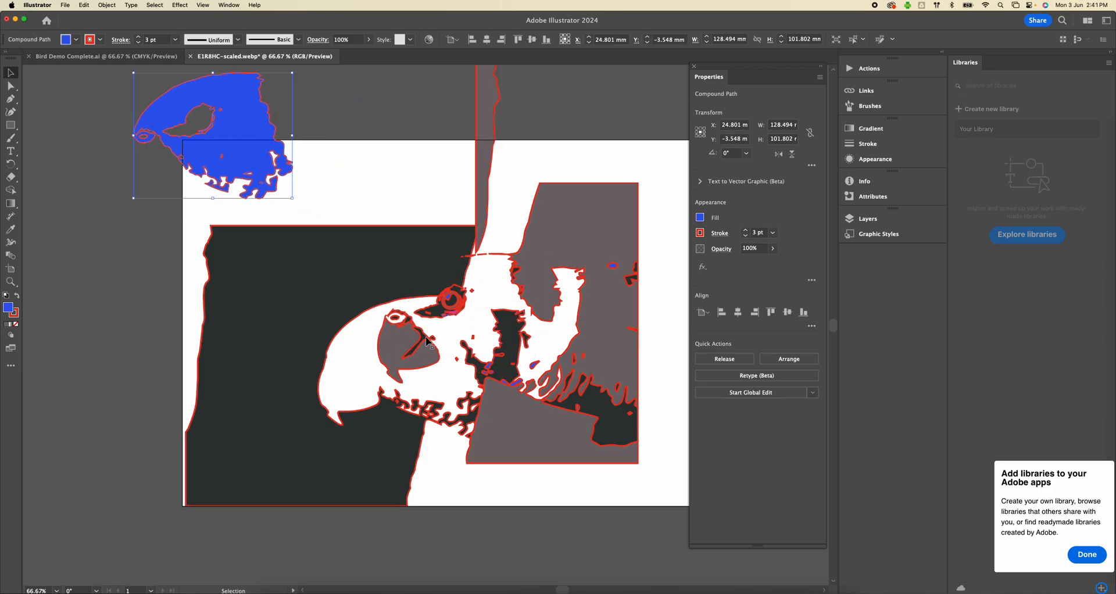
drag(398, 351, 531, 105)
drag(562, 227, 623, 98)
key(super+z)
key(super+z)
key(super+z)
key(super+z)
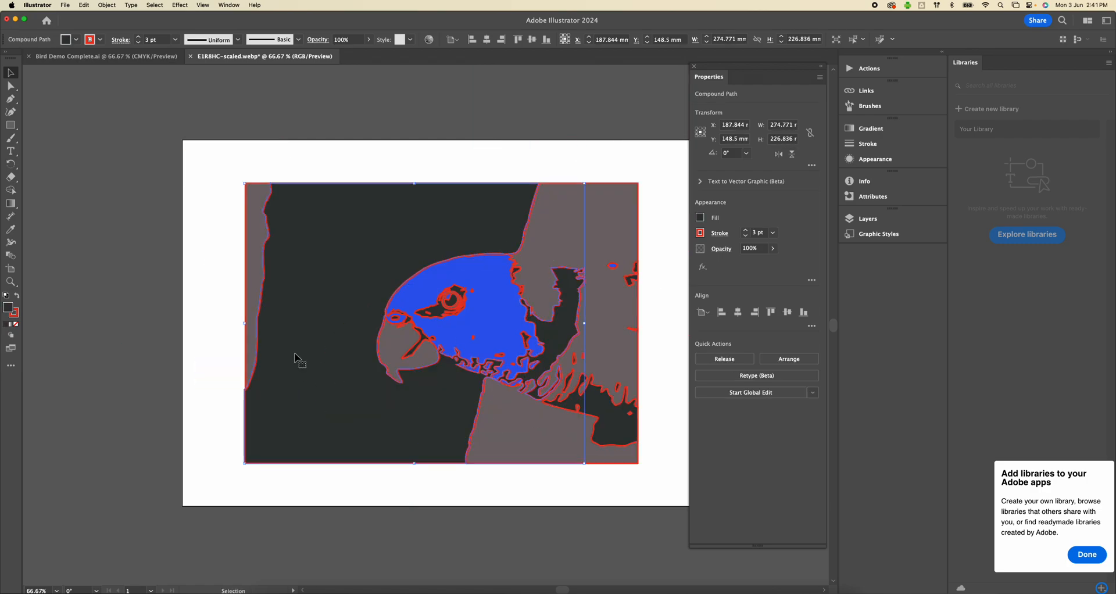
click(134, 349)
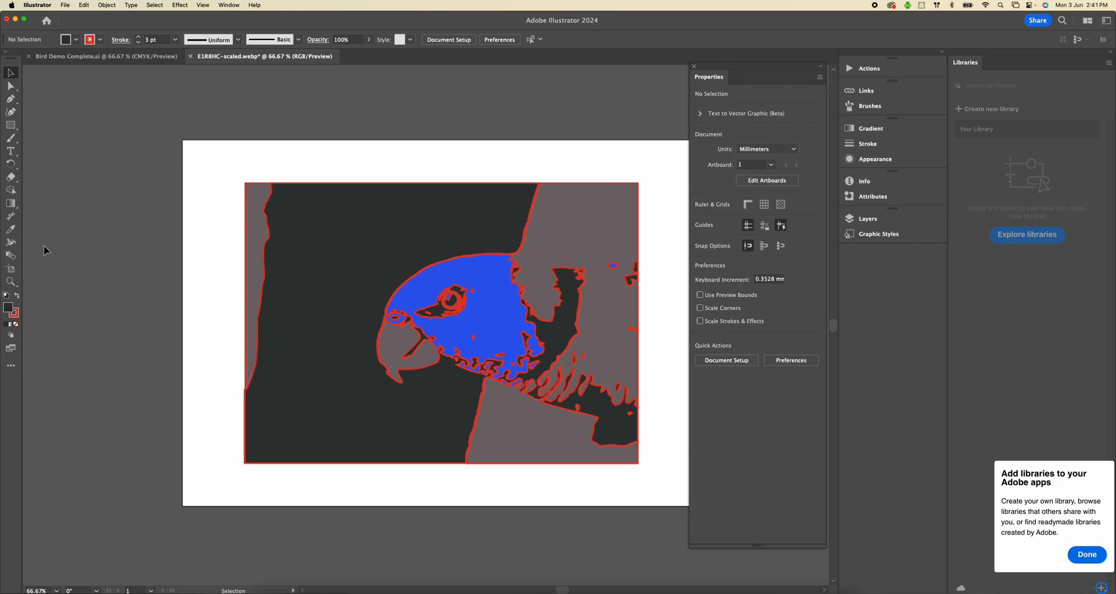
Step: Select the narrow strip along the artwork's left edge and open the Wood gradient swatch library for its fill
click(256, 193)
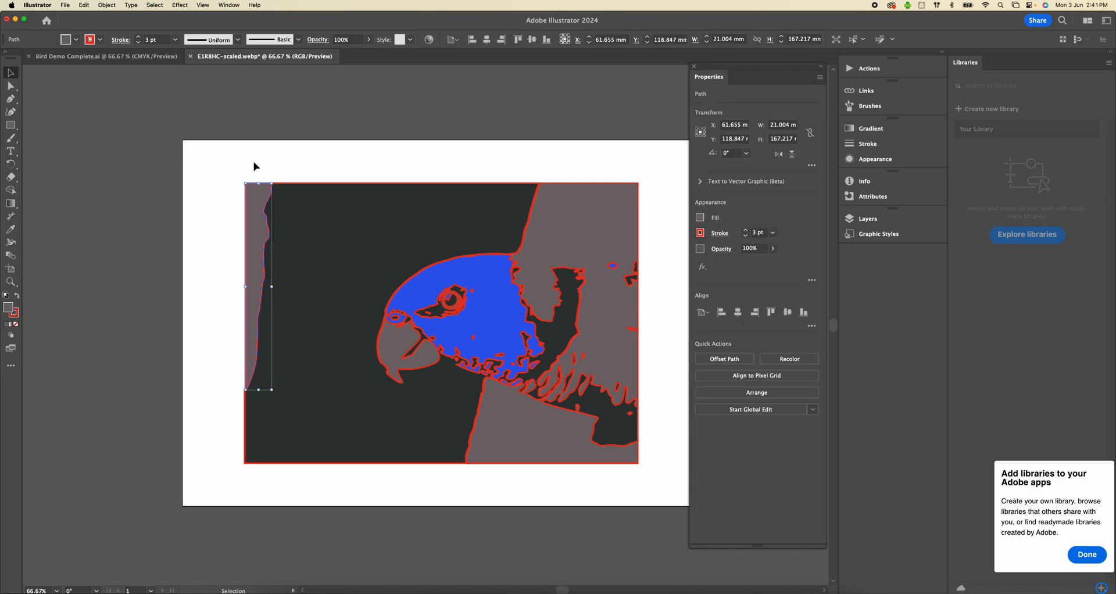
click(700, 218)
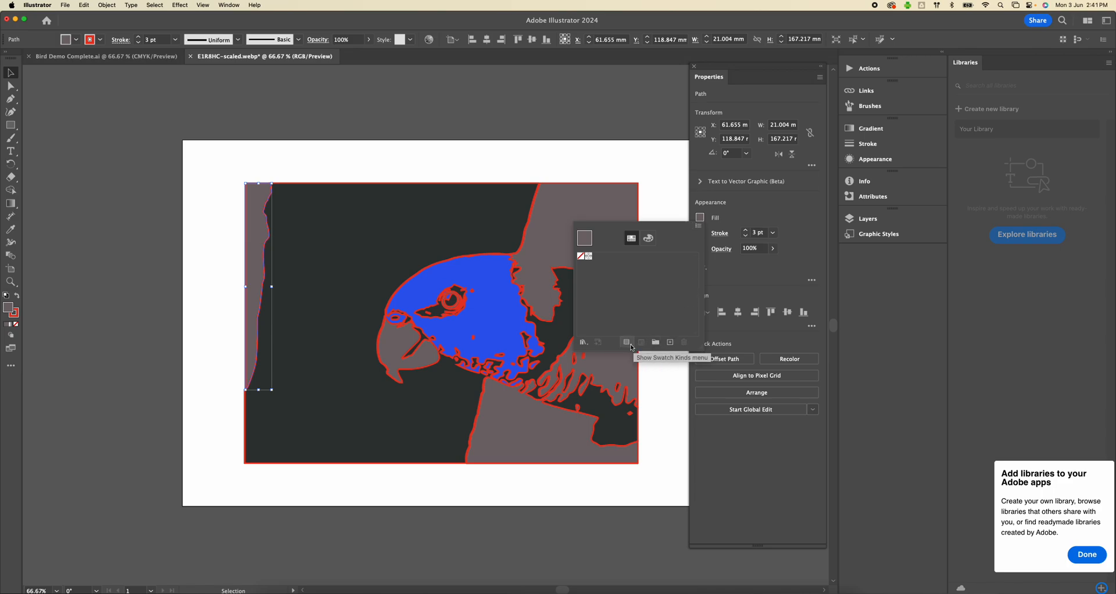
click(584, 342)
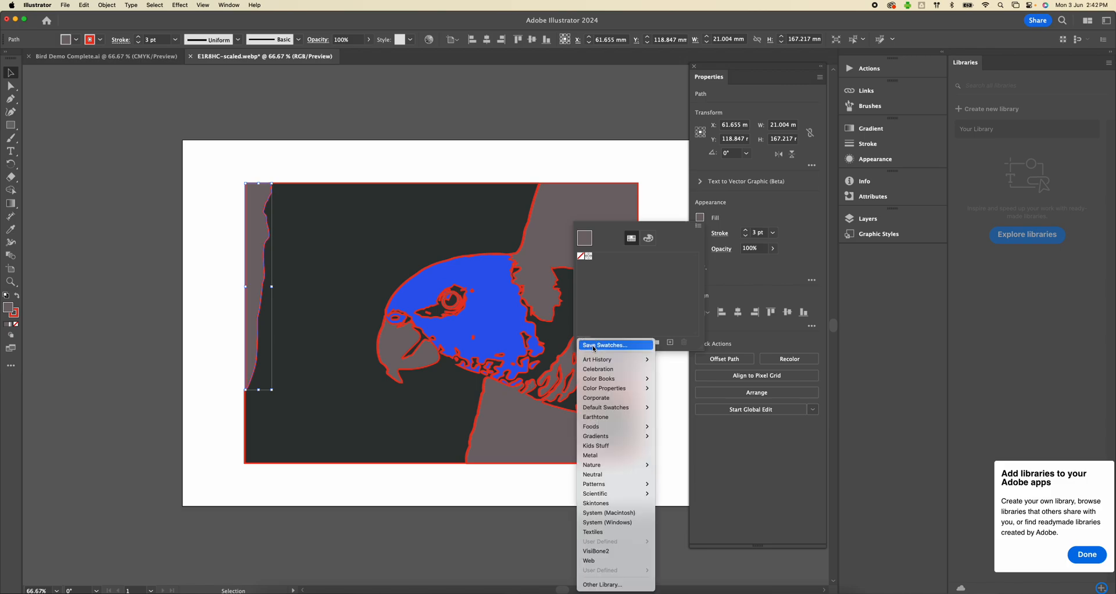
mouse_move(627, 466)
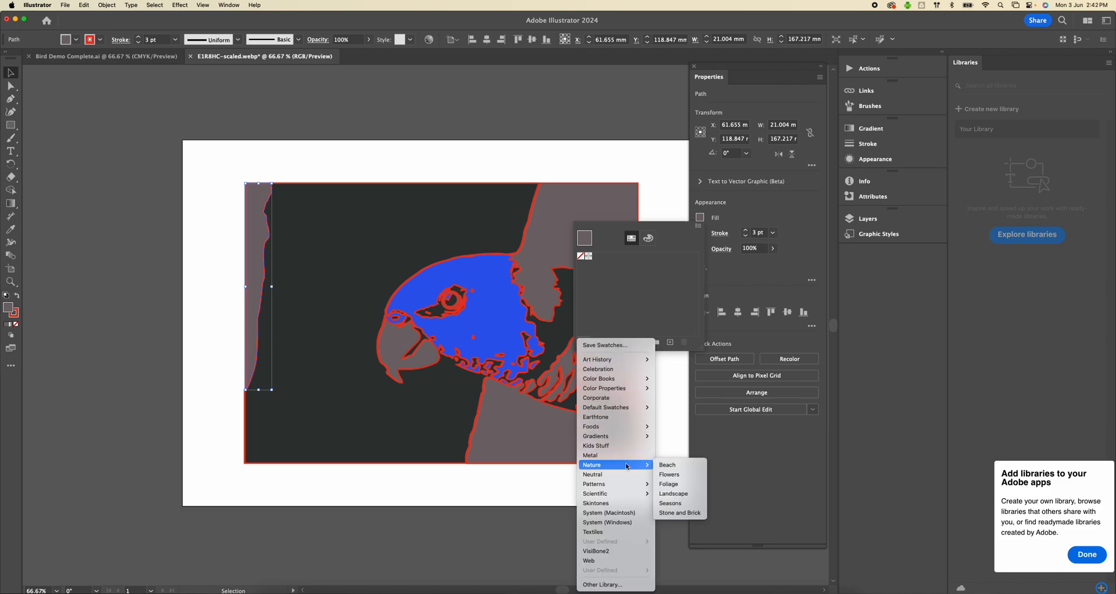
mouse_move(630, 441)
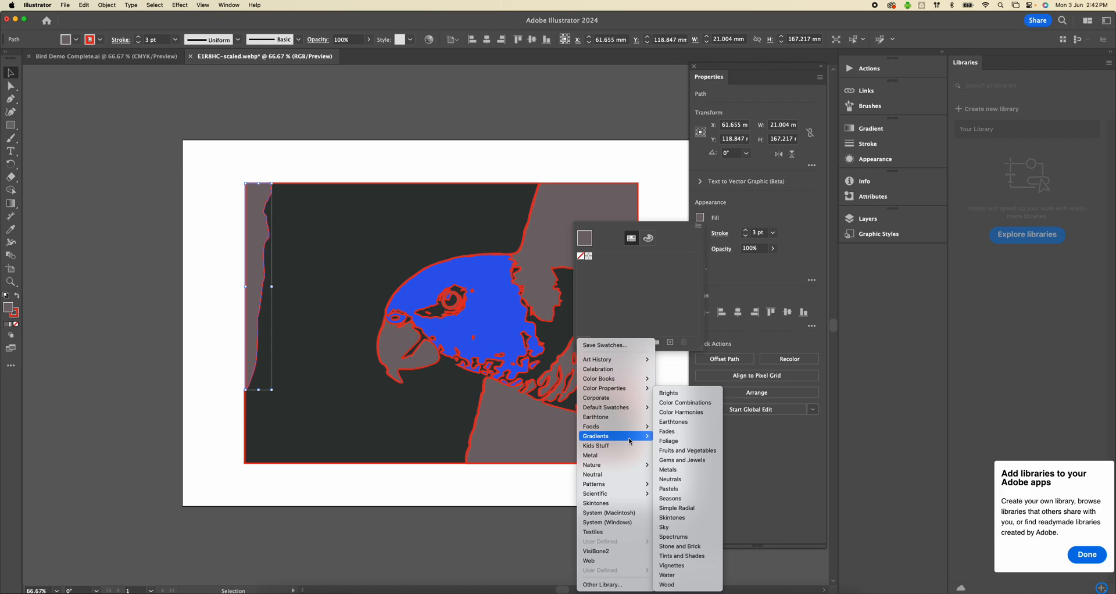
click(677, 586)
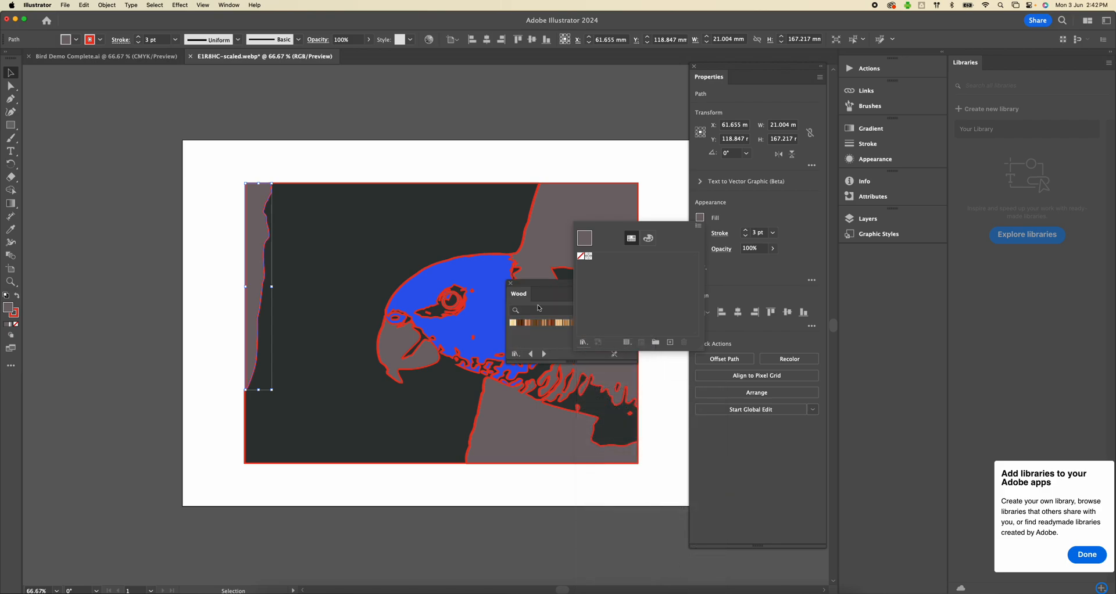
Step: Fill the narrow strip along the artwork's left edge with the Ash wood gradient, keeping the swatch library clear of the artwork
drag(547, 284, 357, 108)
drag(541, 285, 404, 81)
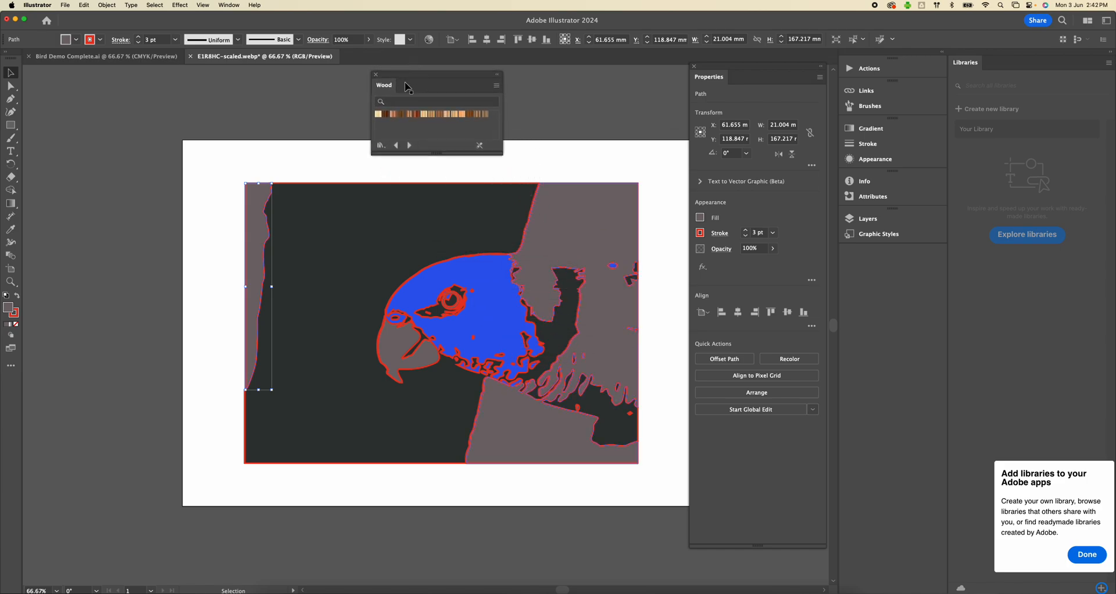
click(381, 115)
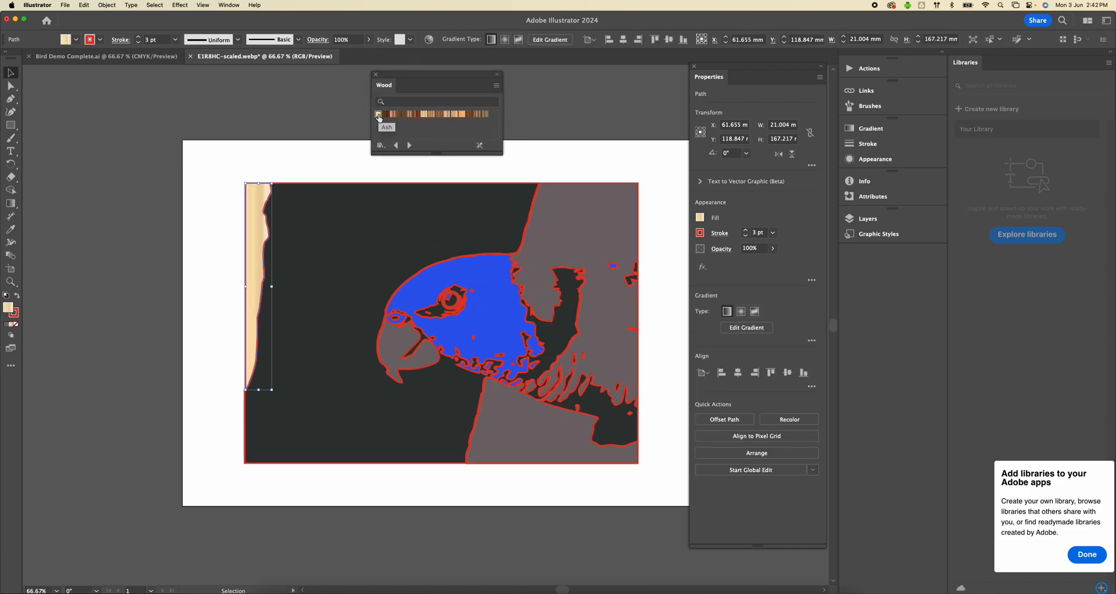
Step: Fill the large grey area on the artwork's right side and the parrot's beak with the Ash wood gradient
click(570, 224)
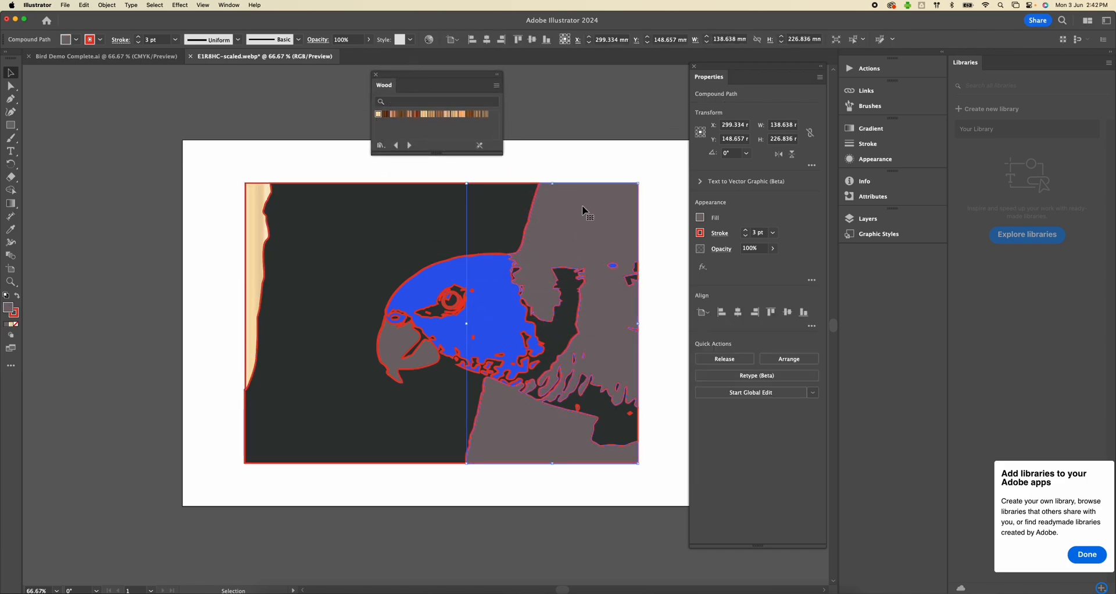
click(379, 114)
click(401, 349)
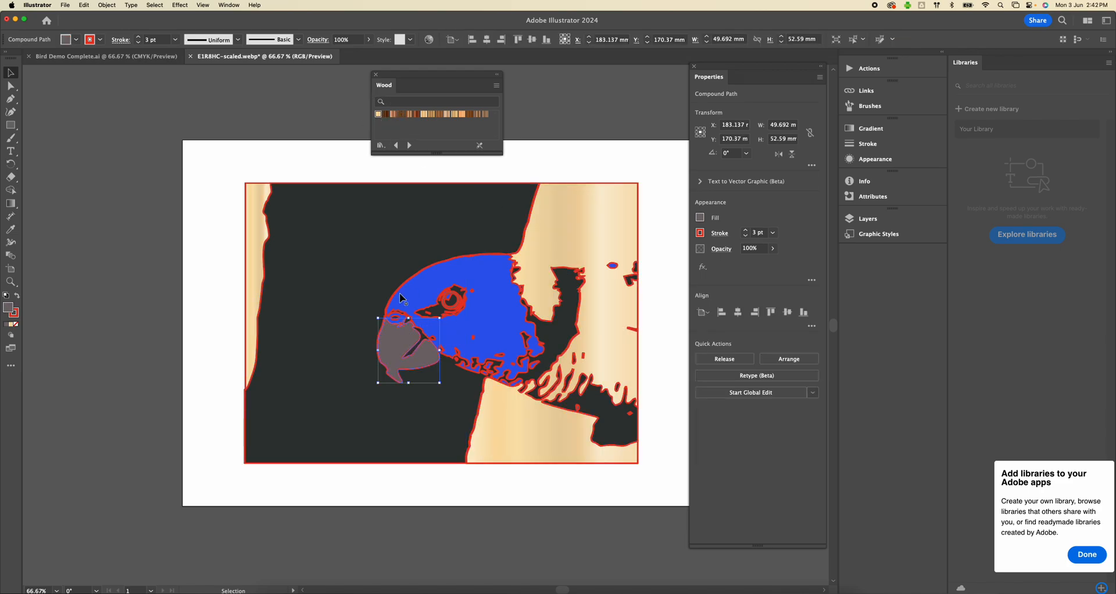
click(379, 115)
click(618, 111)
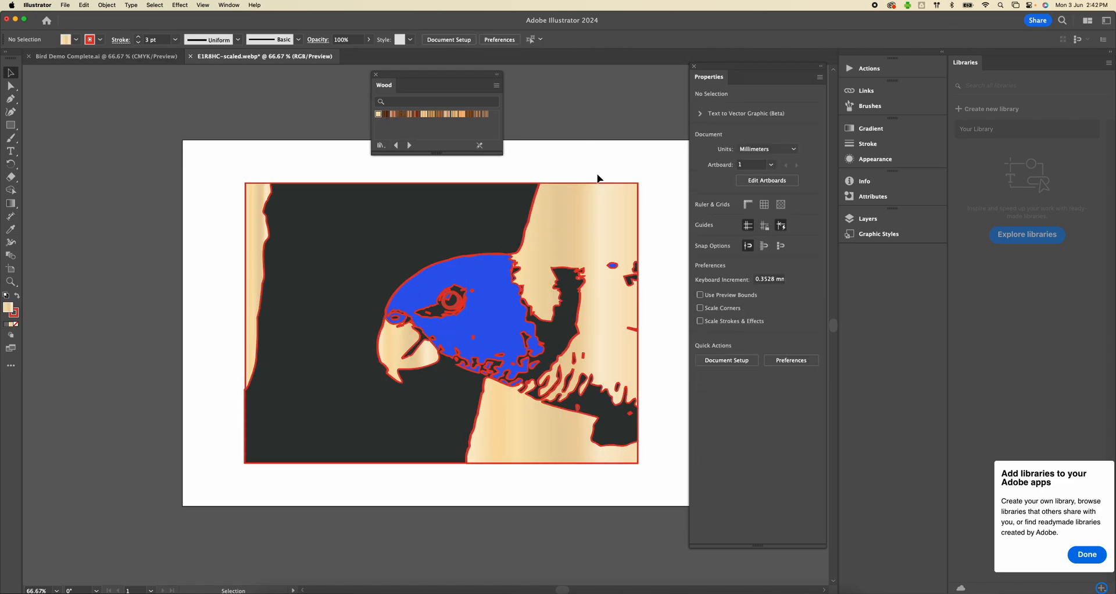
Step: Try the Red Birch gradient on the parrot's blue head and settle on the Mahogany fill
click(513, 280)
click(464, 120)
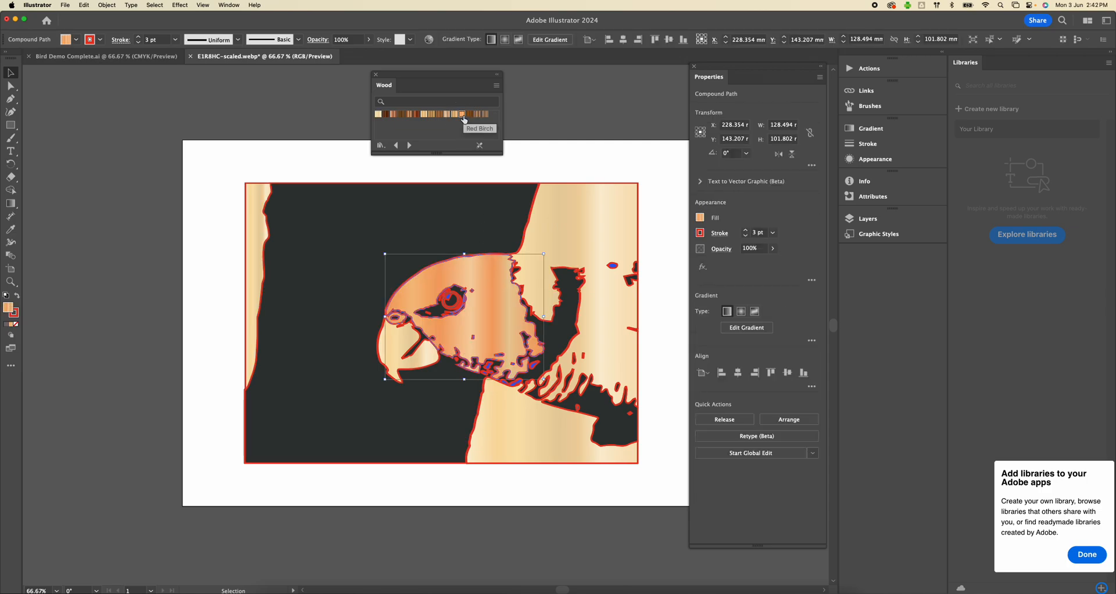
click(417, 115)
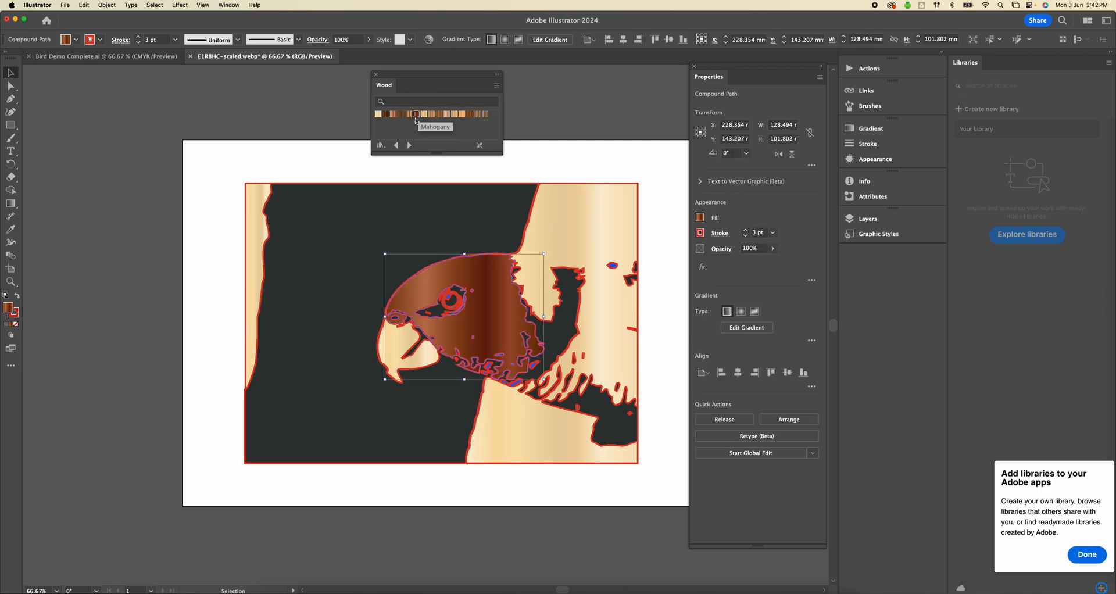
Step: Try several wood gradients on the dark background behind the parrot and settle on the Zebra Wood fill
click(346, 236)
click(395, 115)
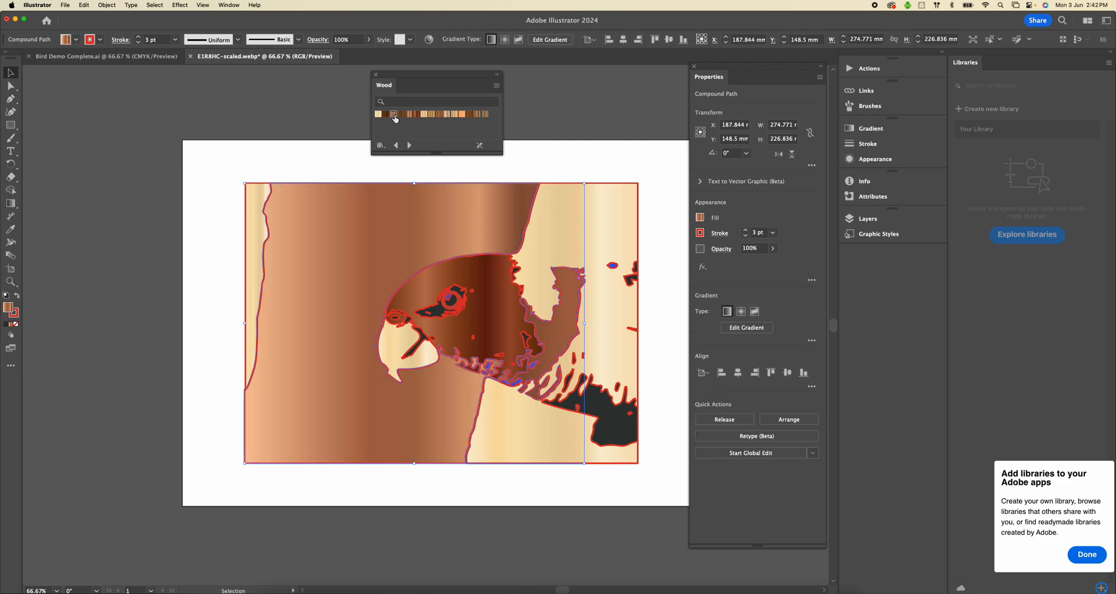
click(455, 114)
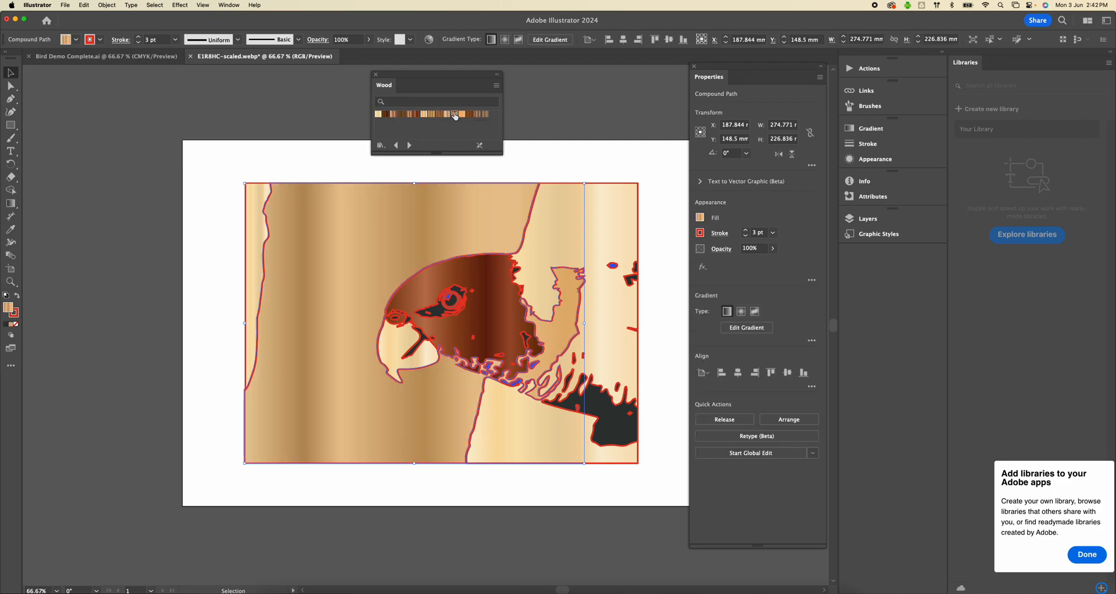
click(485, 118)
click(485, 116)
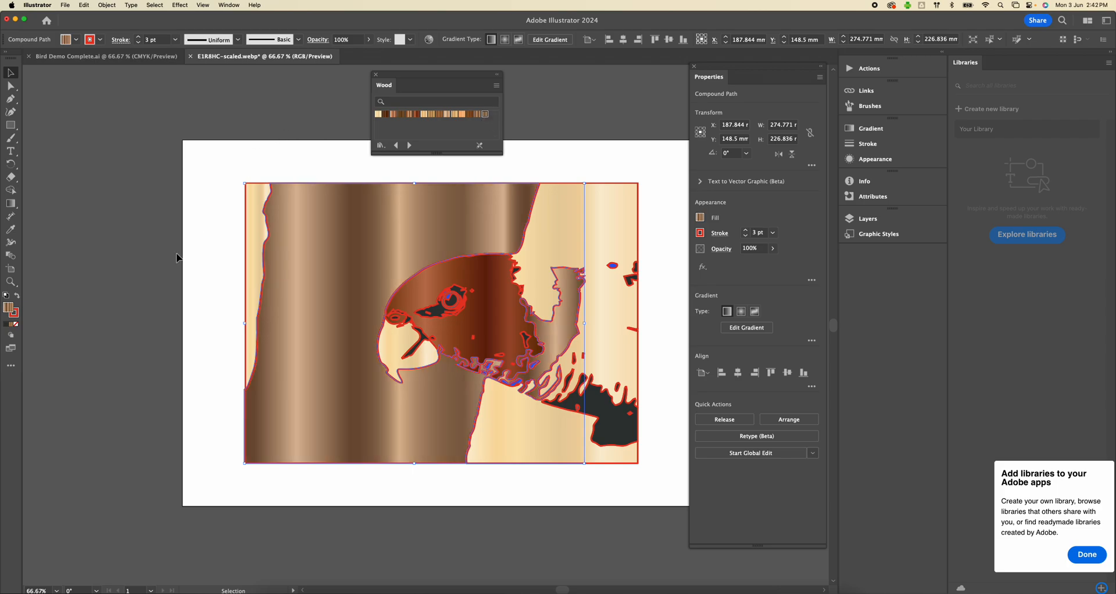
click(152, 266)
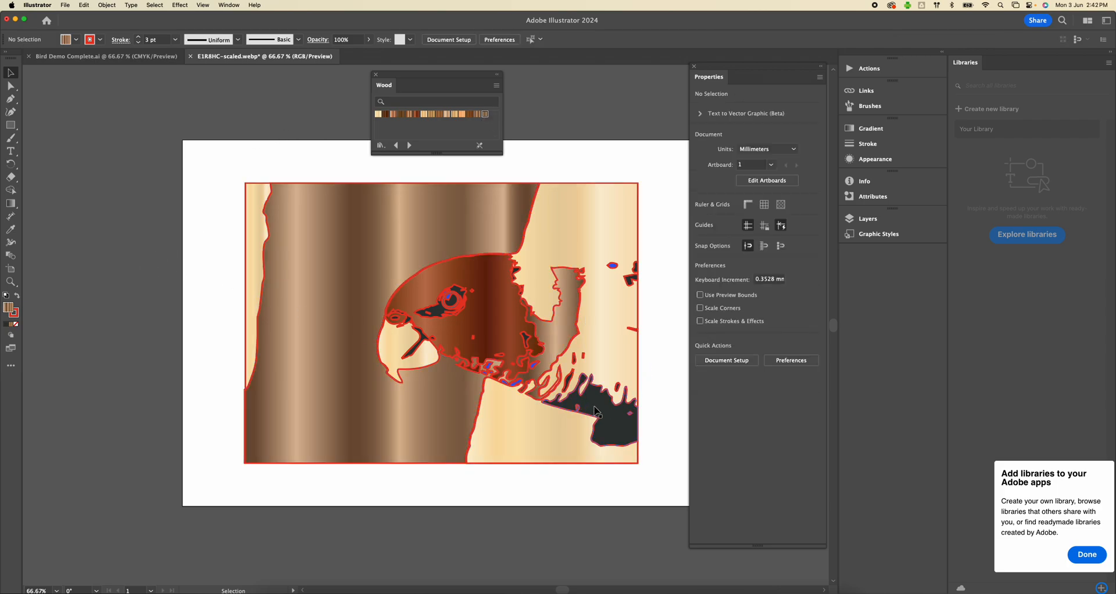
Step: Fill the dark feather shape in the artwork's lower right with the Zebra Wood gradient and clear the selection
click(595, 410)
click(486, 116)
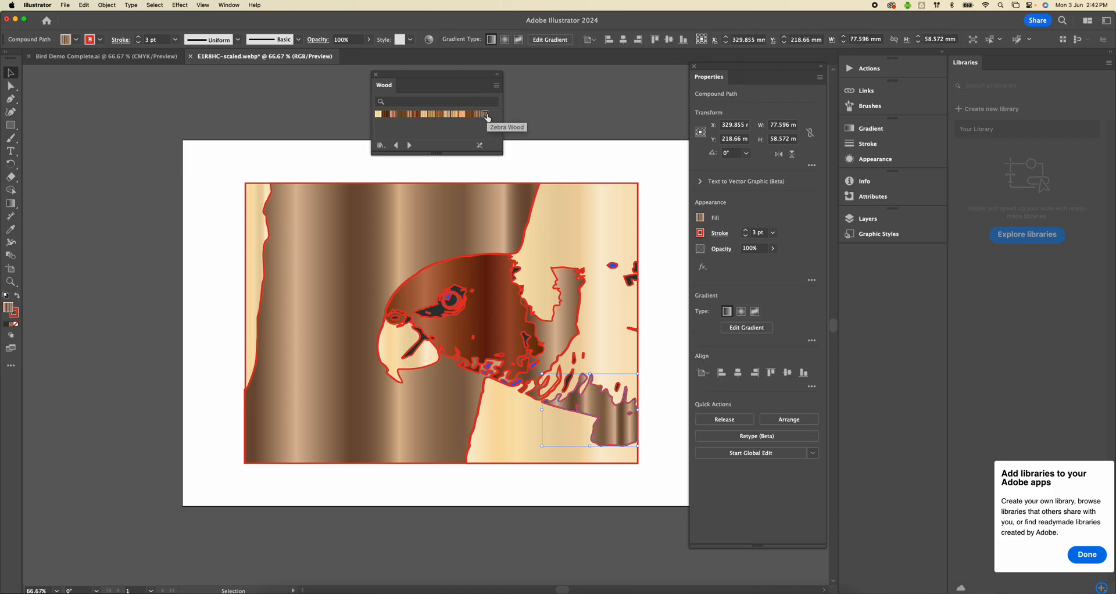
click(653, 144)
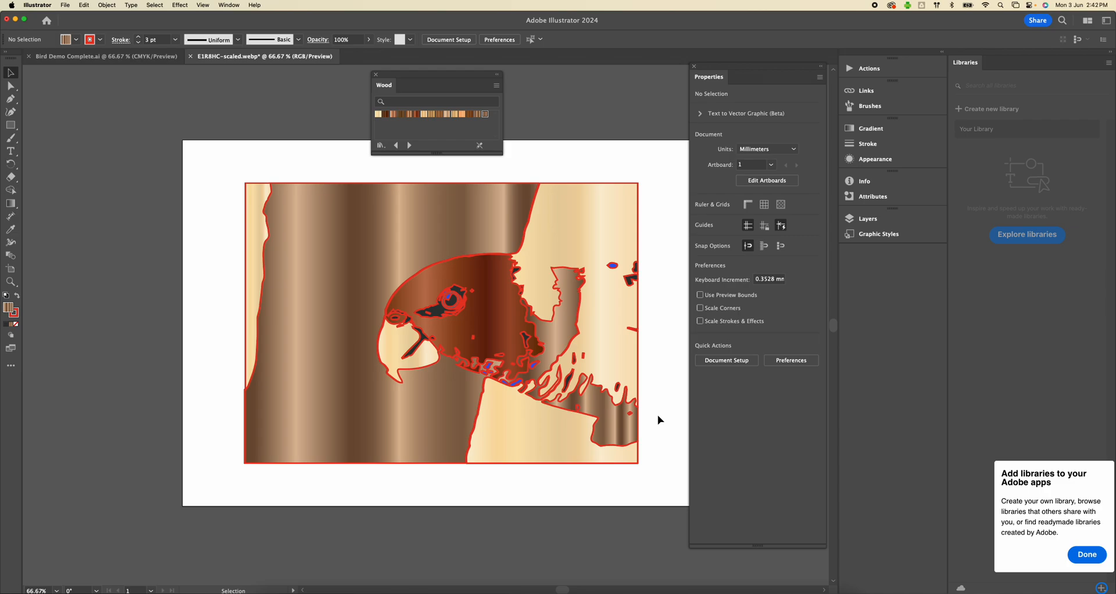
Step: Delete the small dark fleck in the cream area just above the lower-right feather shape
click(618, 386)
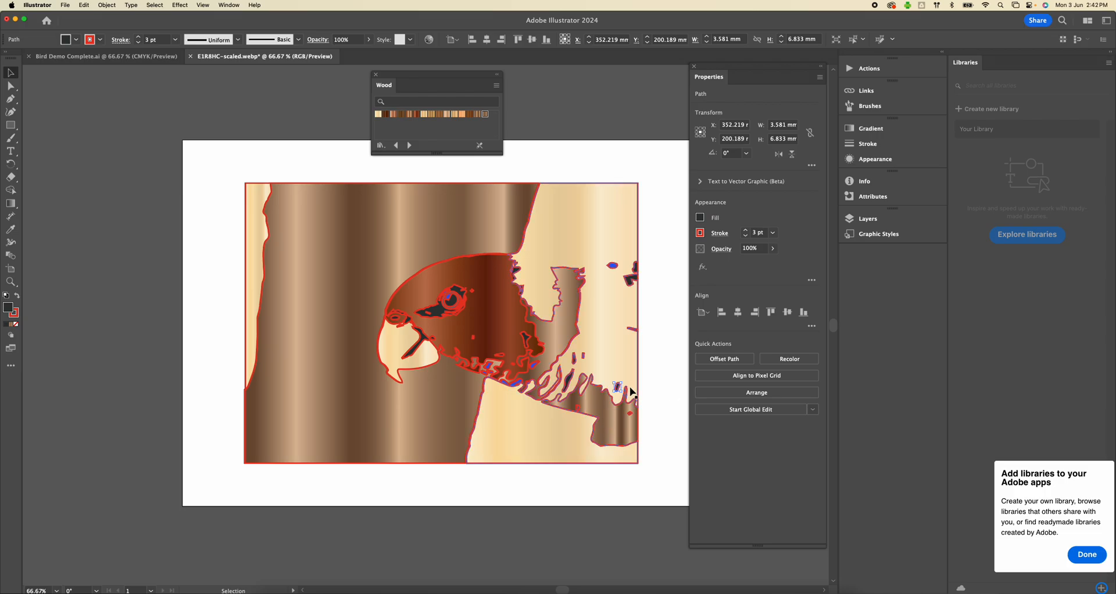
scroll(632, 392, down, 1)
scroll(661, 373, down, 4)
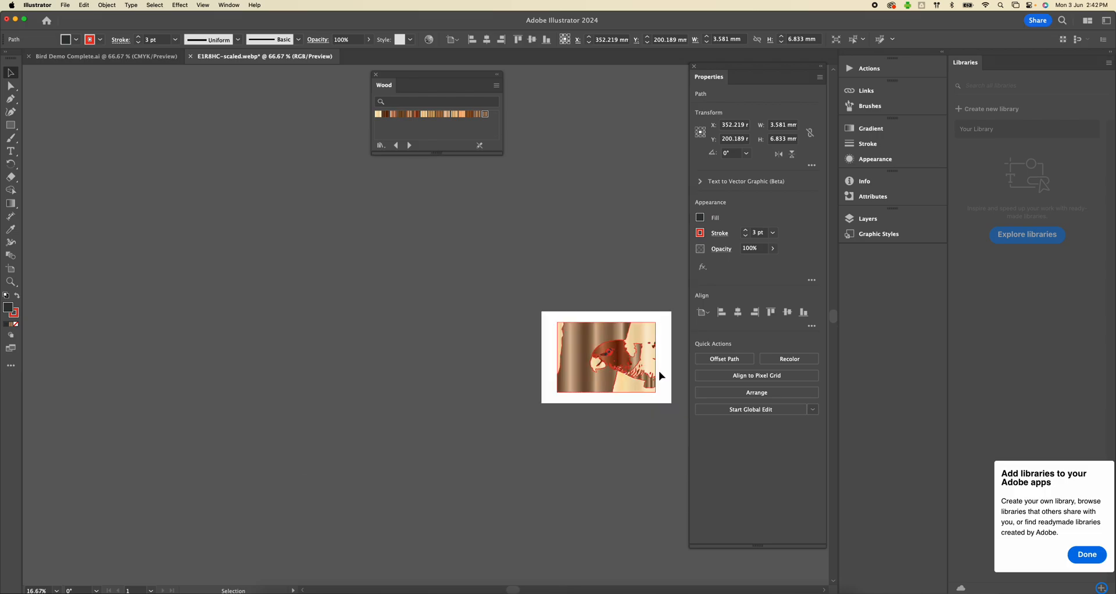
scroll(661, 374, up, 8)
scroll(583, 417, down, 2)
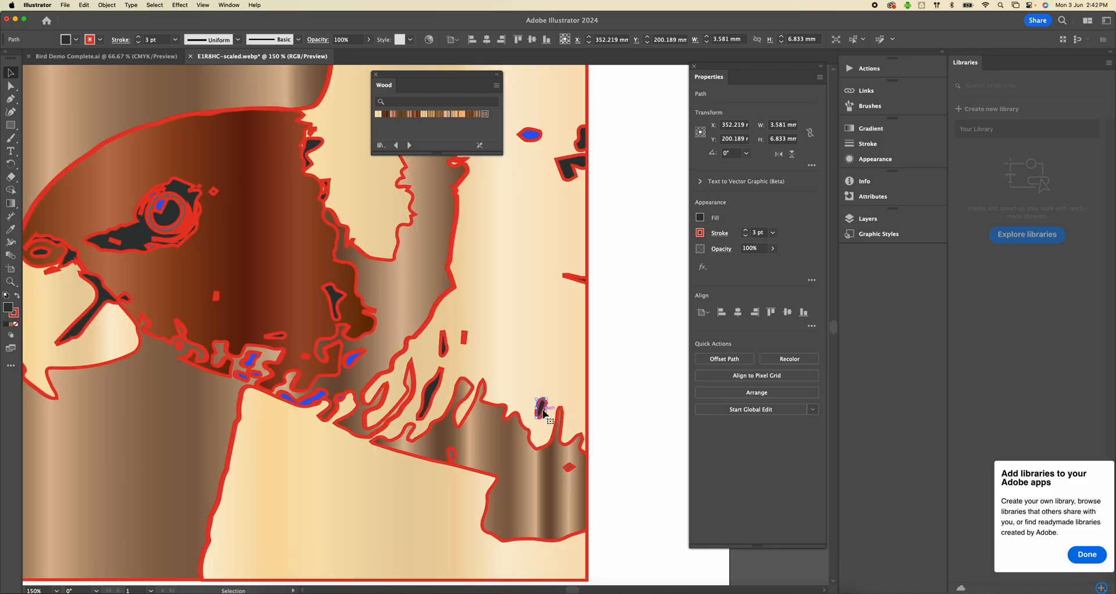
click(545, 413)
click(545, 414)
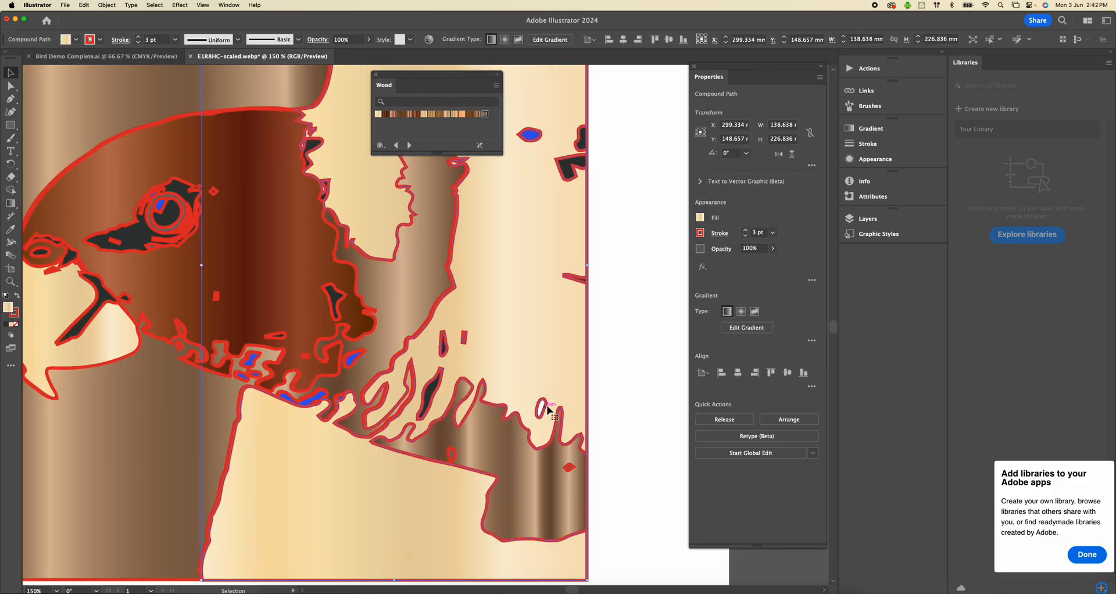
Step: Try moving the cream right-hand shape aside, undo the move and release its compound path
drag(549, 414, 613, 388)
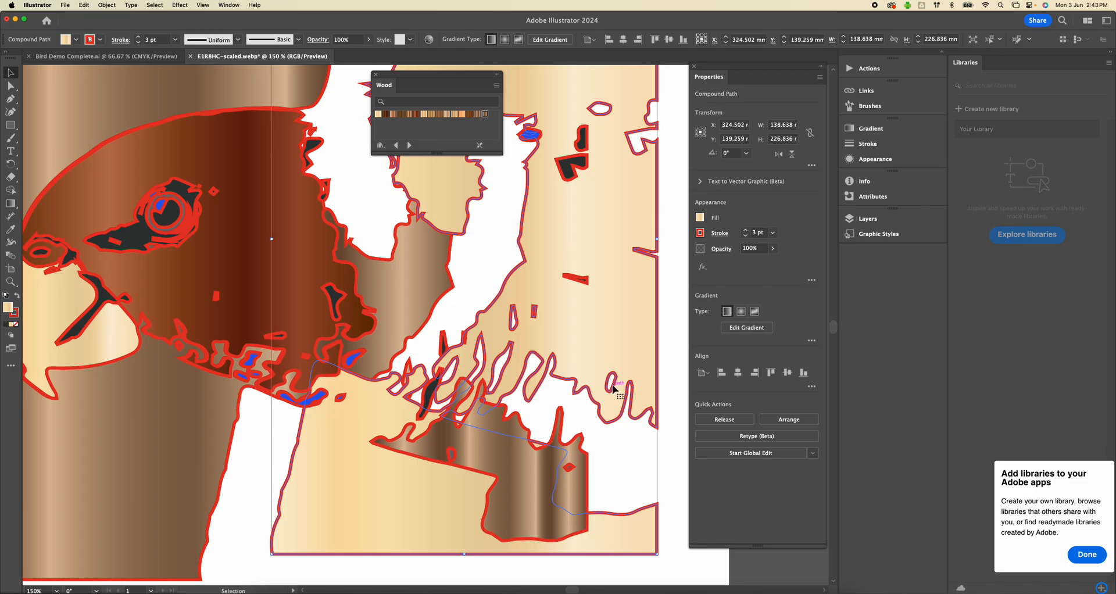
key(super+z)
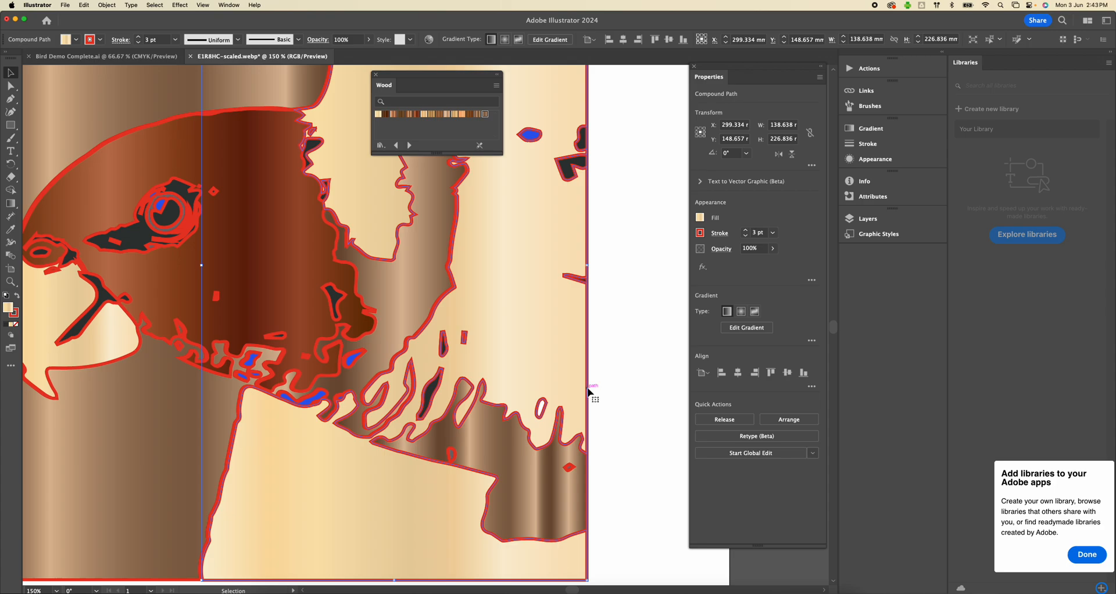
click(711, 420)
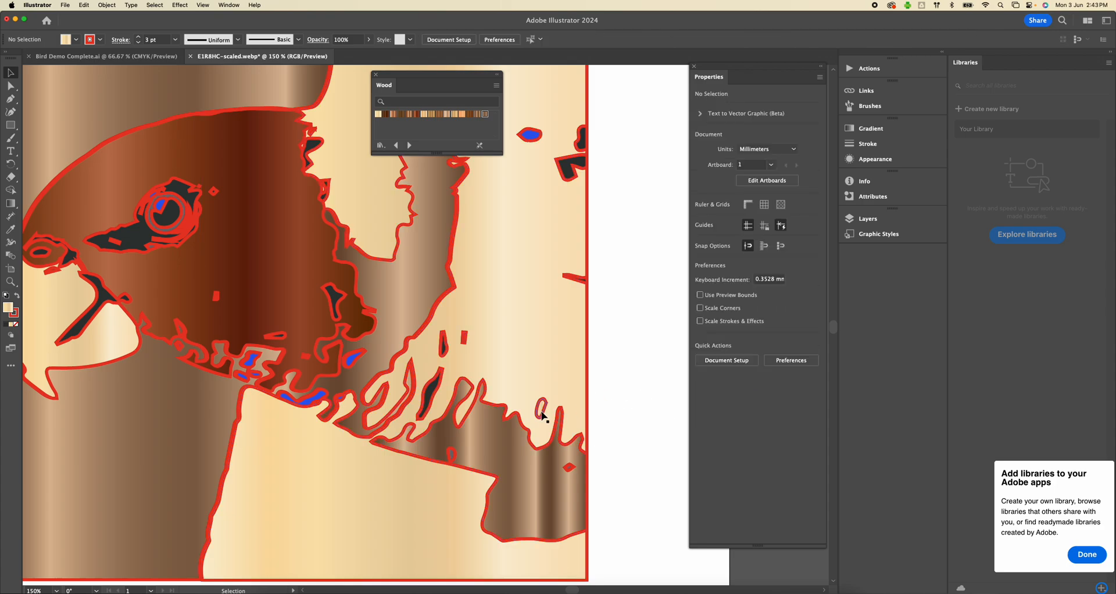
Step: Delete the fleck's leftover outline and the small rectangular speck in the cream area, including the outline beneath it
key(Delete)
click(465, 336)
key(Delete)
click(464, 340)
key(Delete)
Step: Delete the two narrow dark slivers among the neck feathers together with the outlines beneath them
click(444, 348)
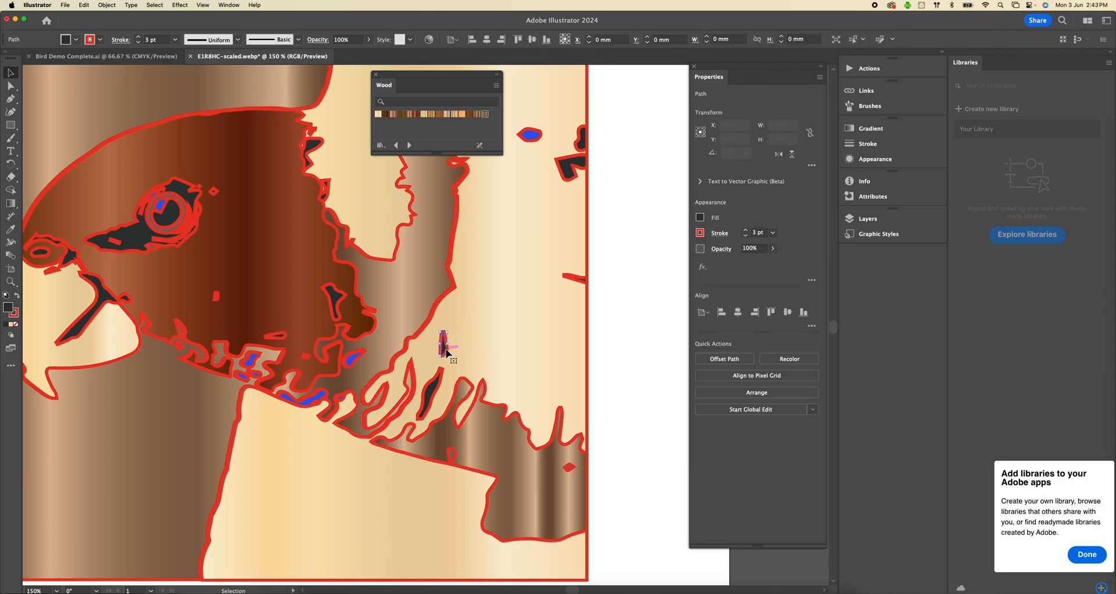
key(Delete)
click(445, 354)
key(Delete)
click(436, 381)
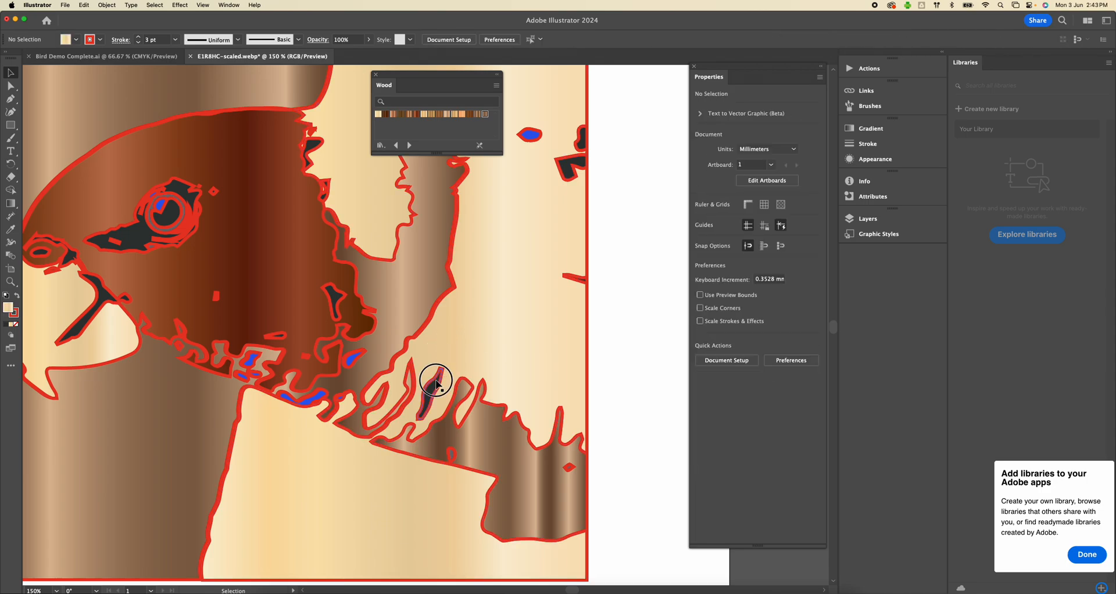
key(Delete)
click(439, 391)
key(Delete)
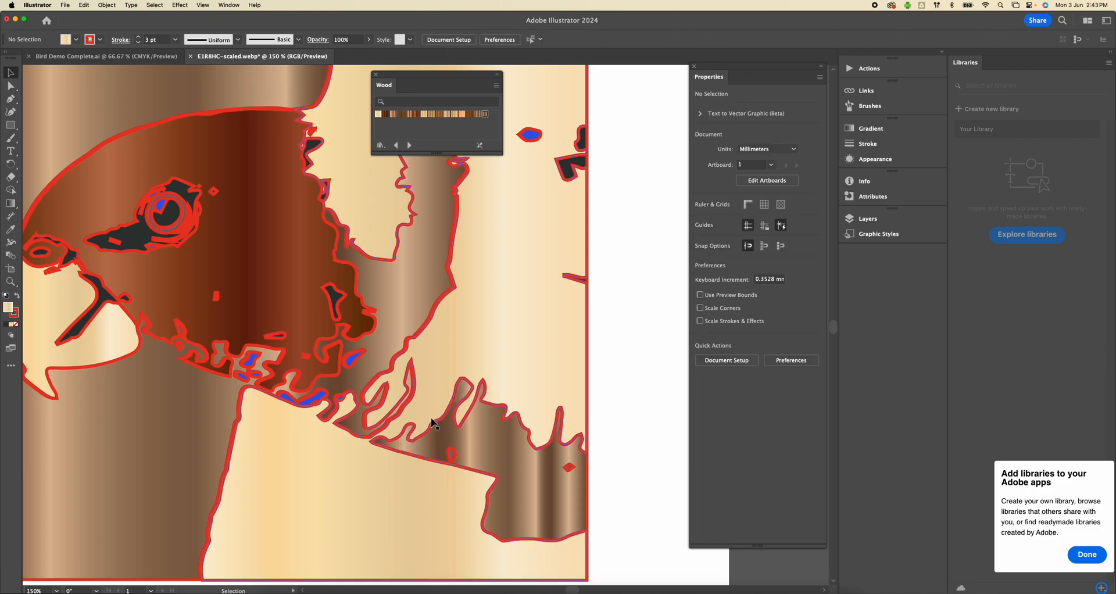
Step: Delete the small diamond from the lower-right feather shape, releasing the shape's compound path to remove its hole
click(570, 468)
key(Delete)
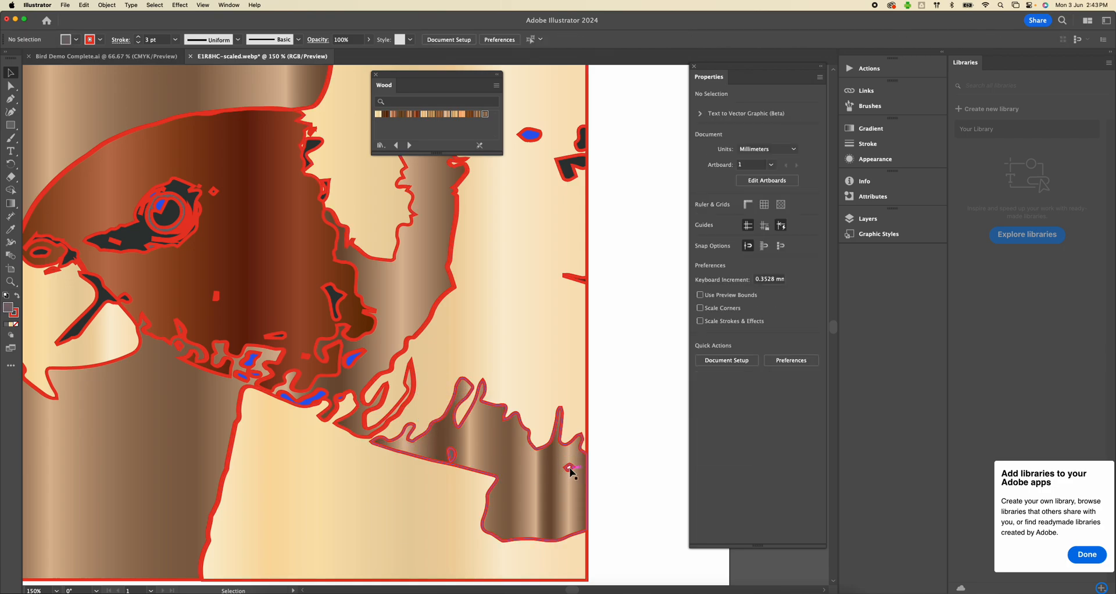
click(571, 469)
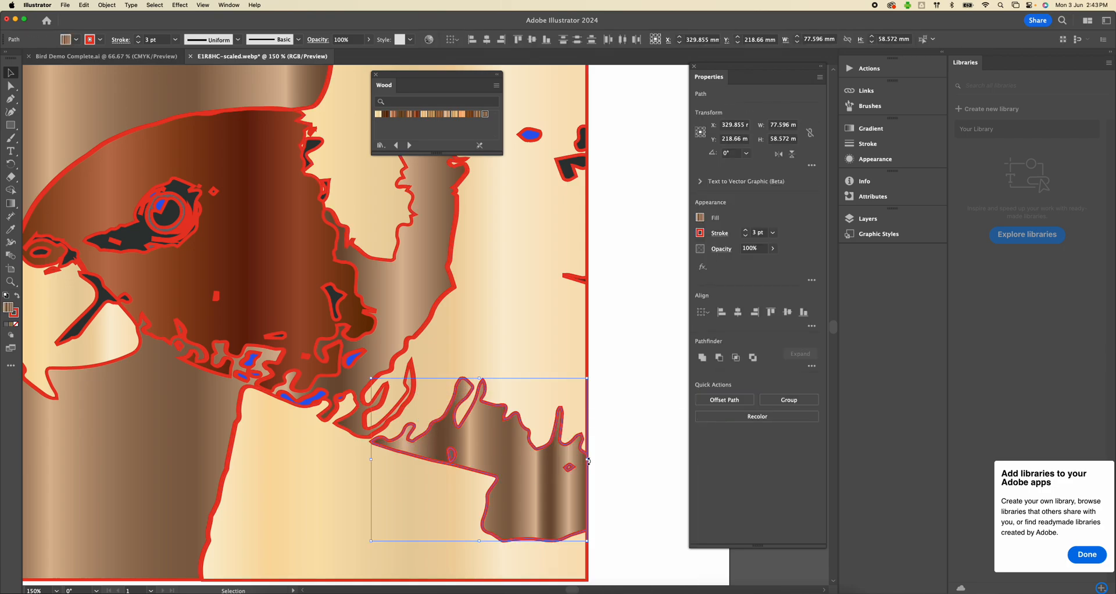
key(Delete)
key(super+z)
Step: Delete the short fleck in the lower-right feather shape along with its leftover outline
click(453, 458)
key(Delete)
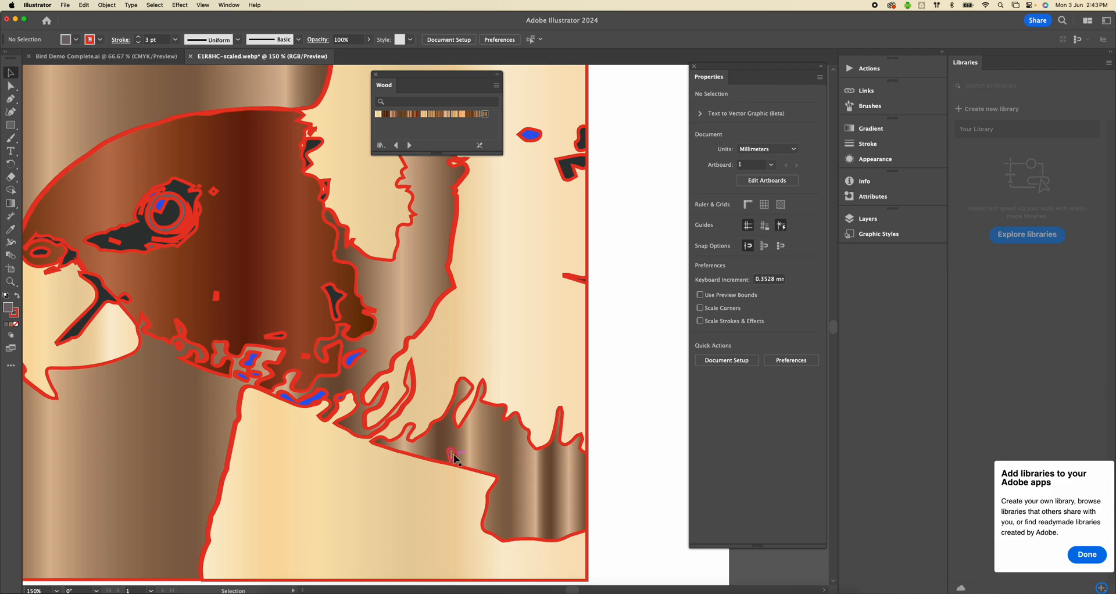
click(452, 454)
key(Delete)
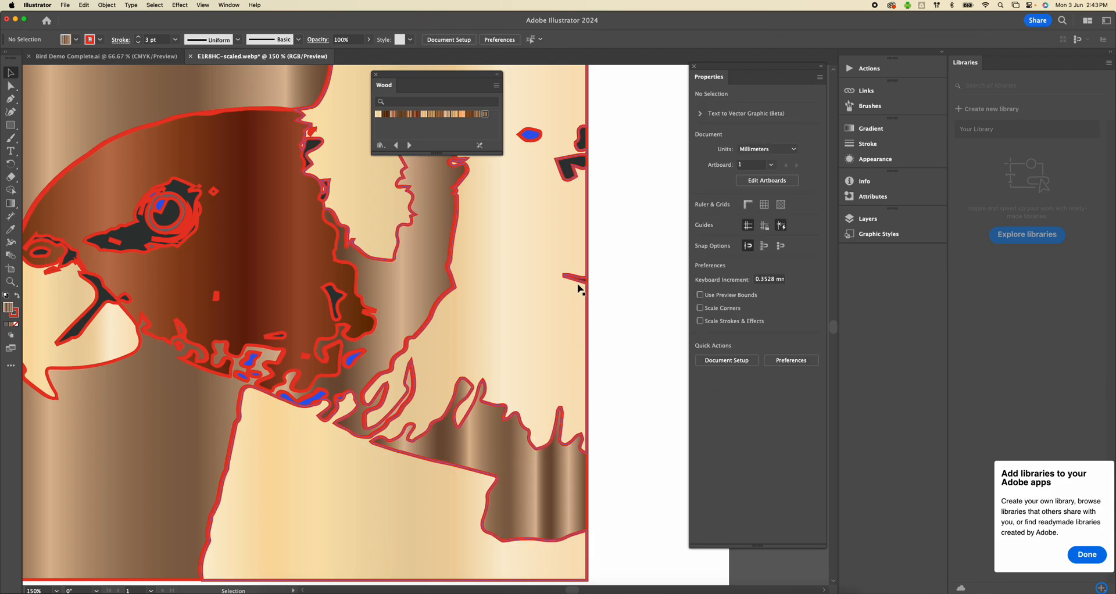
Step: Delete the thin sliver and the two dark pieces along the artwork's right edge
scroll(566, 285, up, 1)
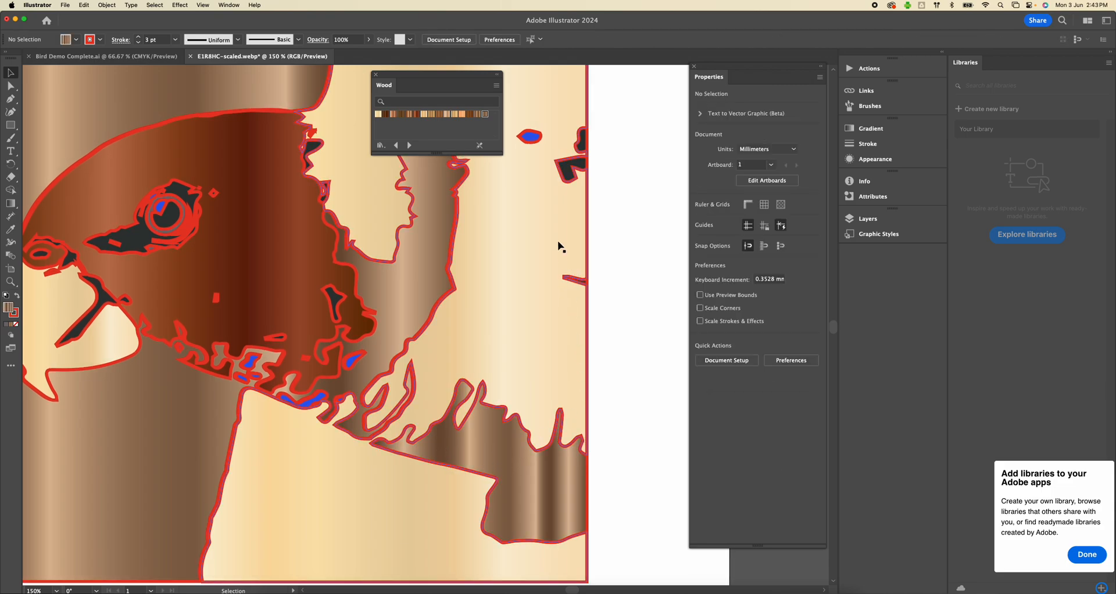
click(581, 284)
key(Delete)
click(573, 181)
key(Delete)
click(573, 184)
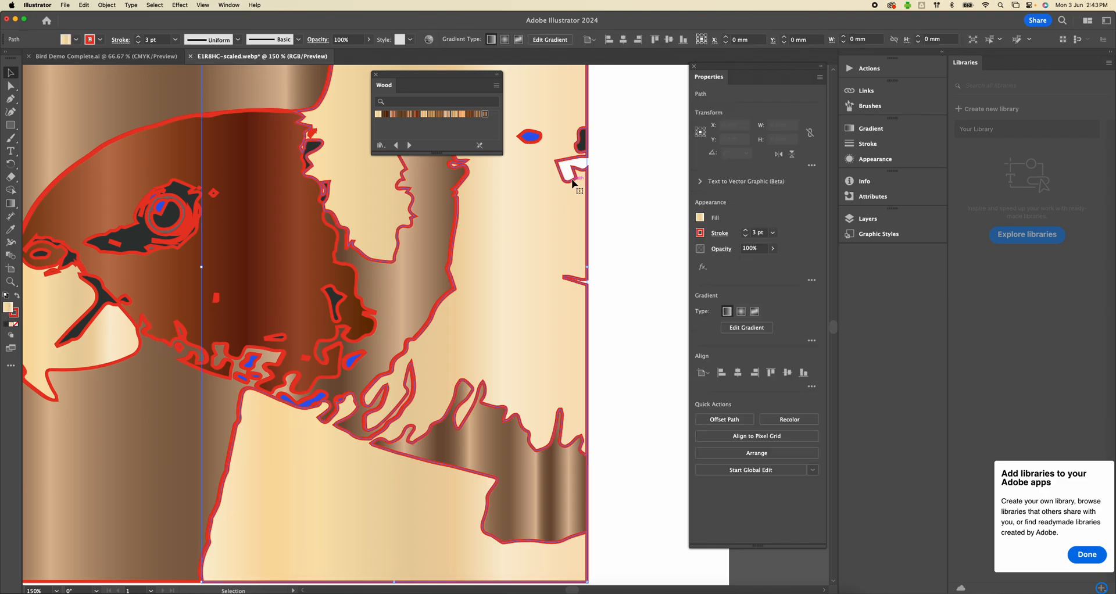
click(583, 151)
key(Delete)
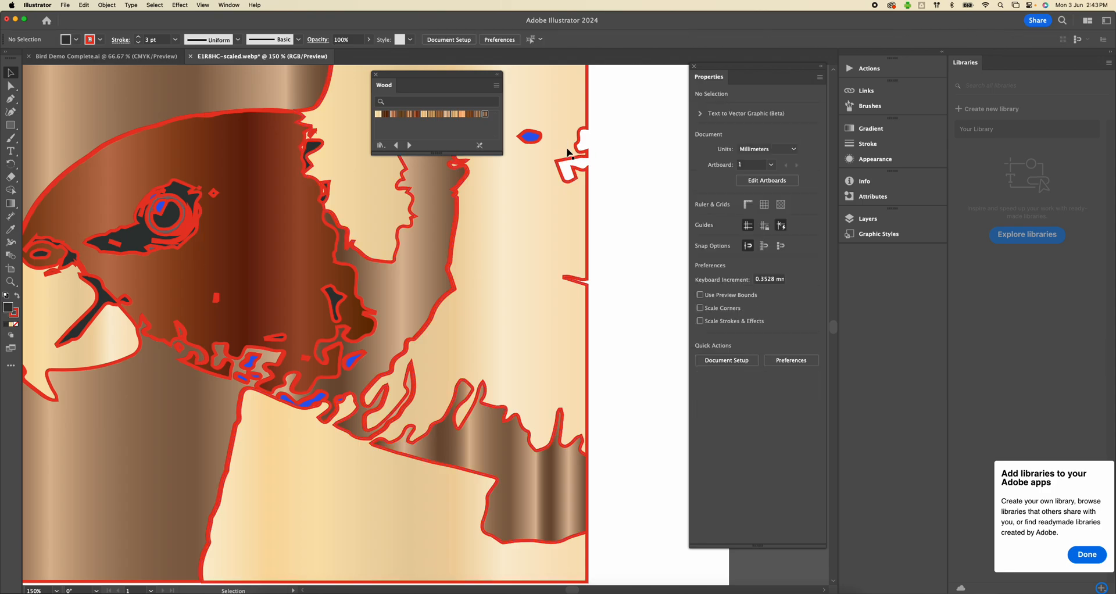
Step: Delete the blue oval in the cream area and the blue spot at the back of the parrot's neck
click(534, 144)
key(Delete)
click(354, 366)
key(Delete)
Step: Release the Zebra Wood background's compound path and clear away the neck spot's leftover outline
click(351, 358)
click(710, 420)
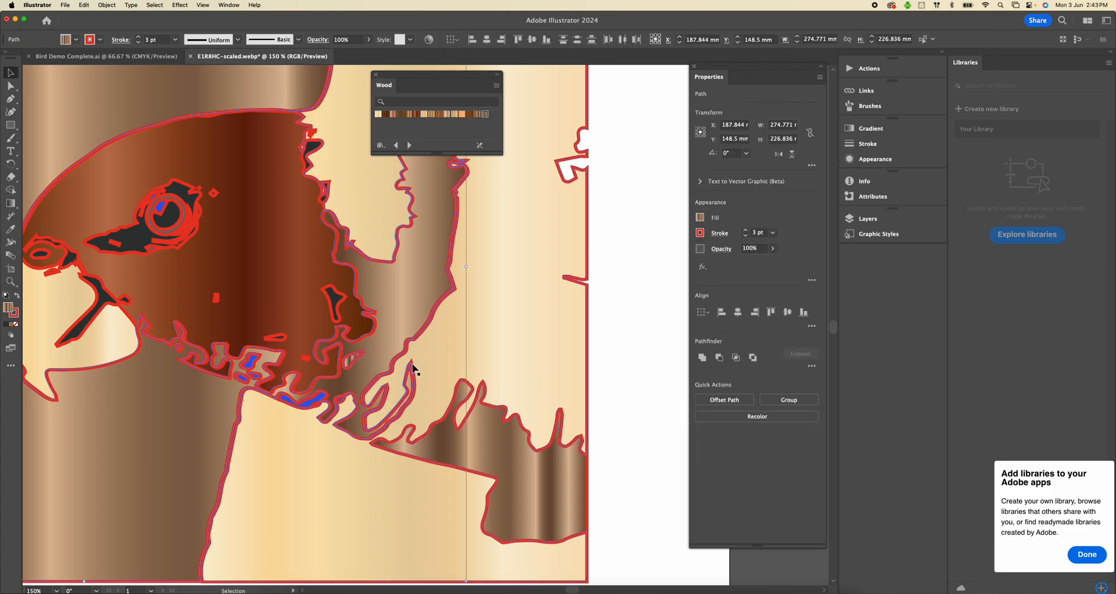
click(593, 378)
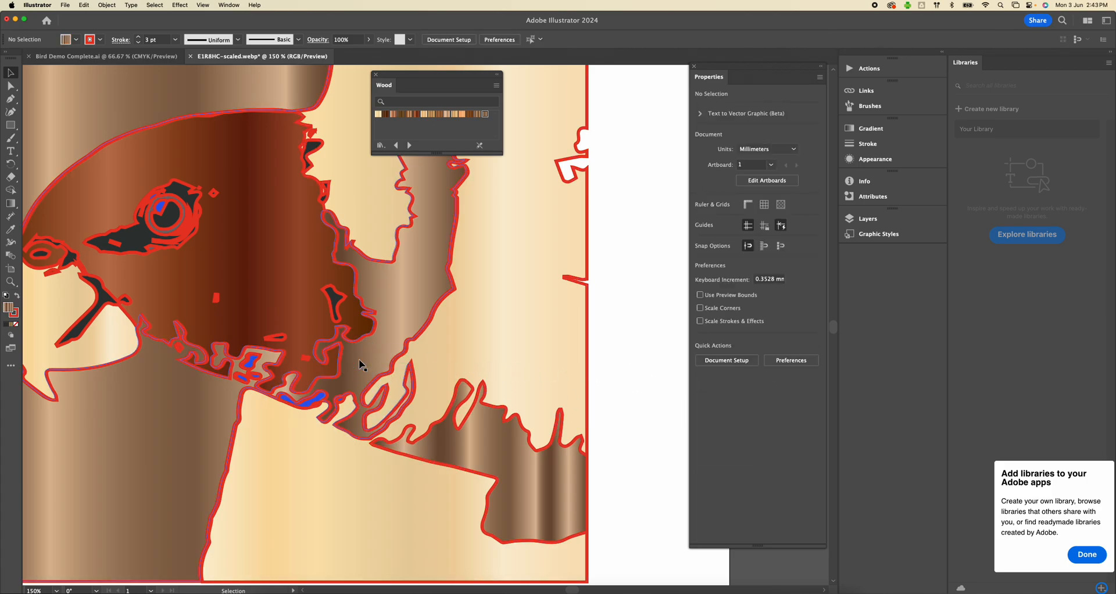
Step: Delete the dark fleck at the back edge of the parrot's cheek and release the brown head's compound path
click(334, 301)
key(Delete)
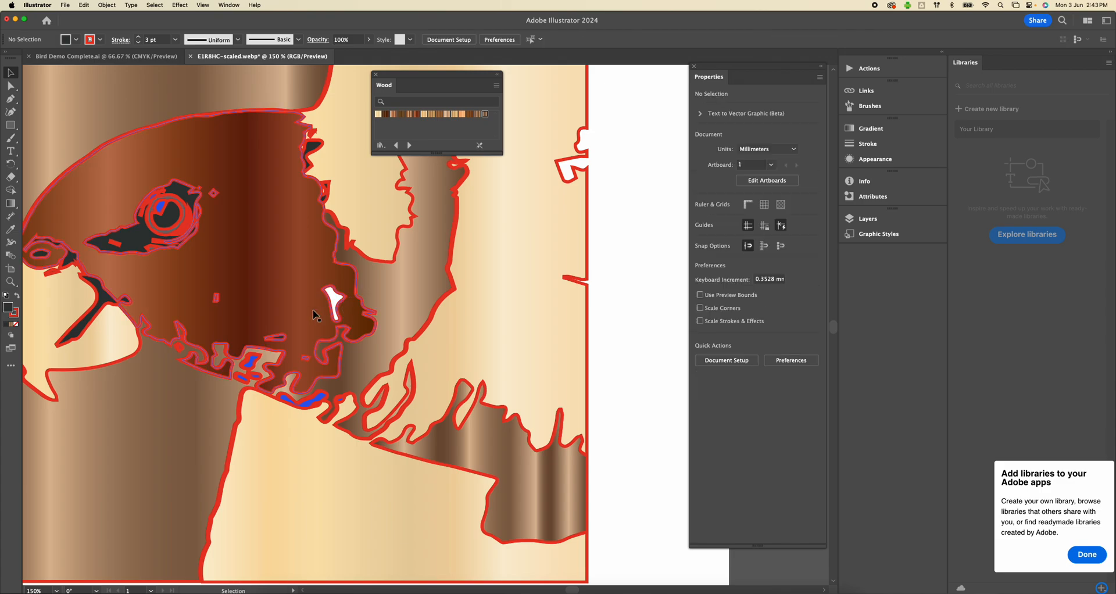
click(344, 305)
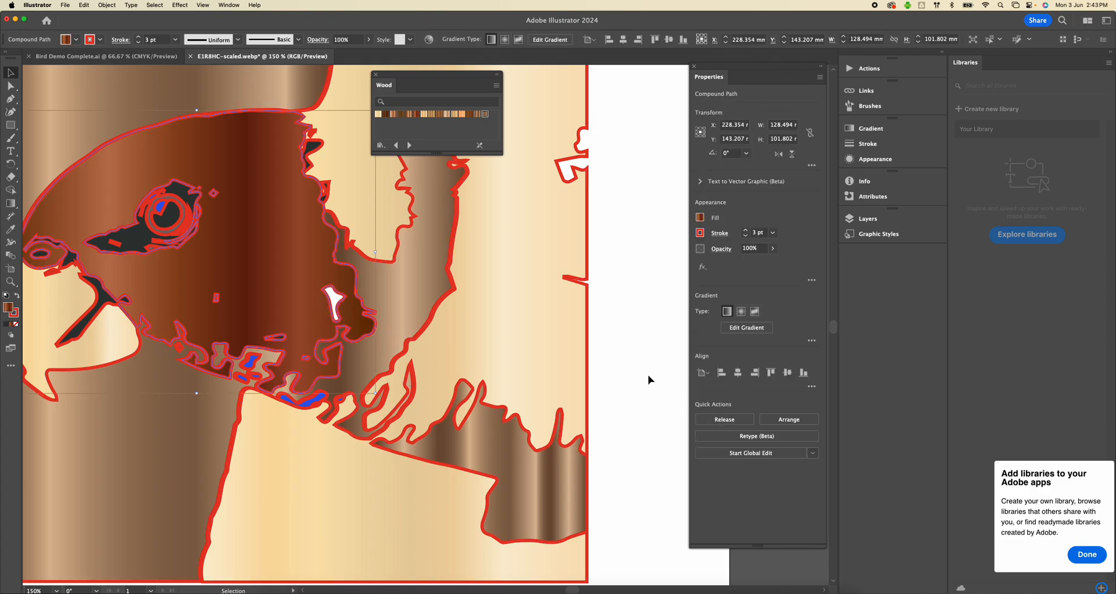
click(647, 378)
click(340, 302)
click(657, 390)
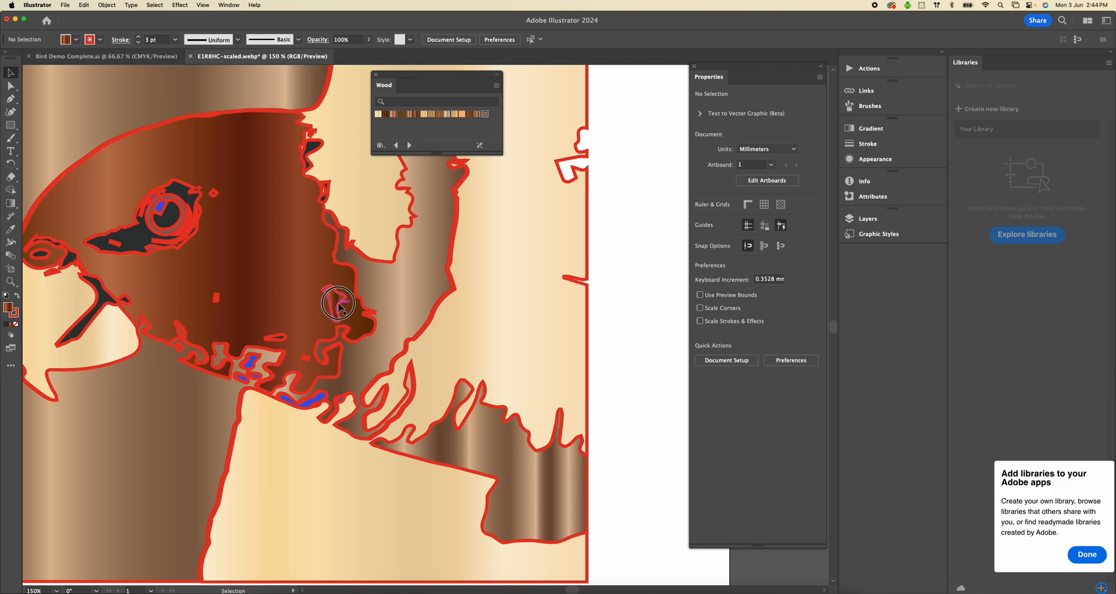
Step: Delete the small square fleck on the cheek and the thin sliver below it, including the leftover outlines
click(217, 298)
key(Delete)
click(239, 321)
click(272, 336)
key(Delete)
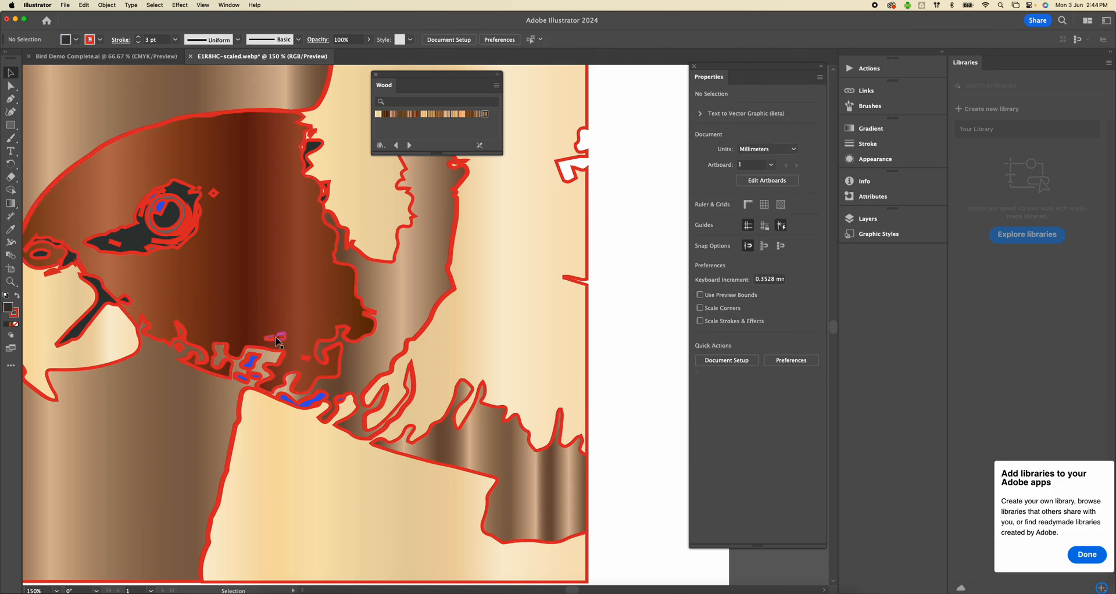
click(277, 337)
key(Delete)
Step: Delete the tiny spot in the lower cheek along with its leftover outline
click(306, 358)
key(Delete)
click(307, 358)
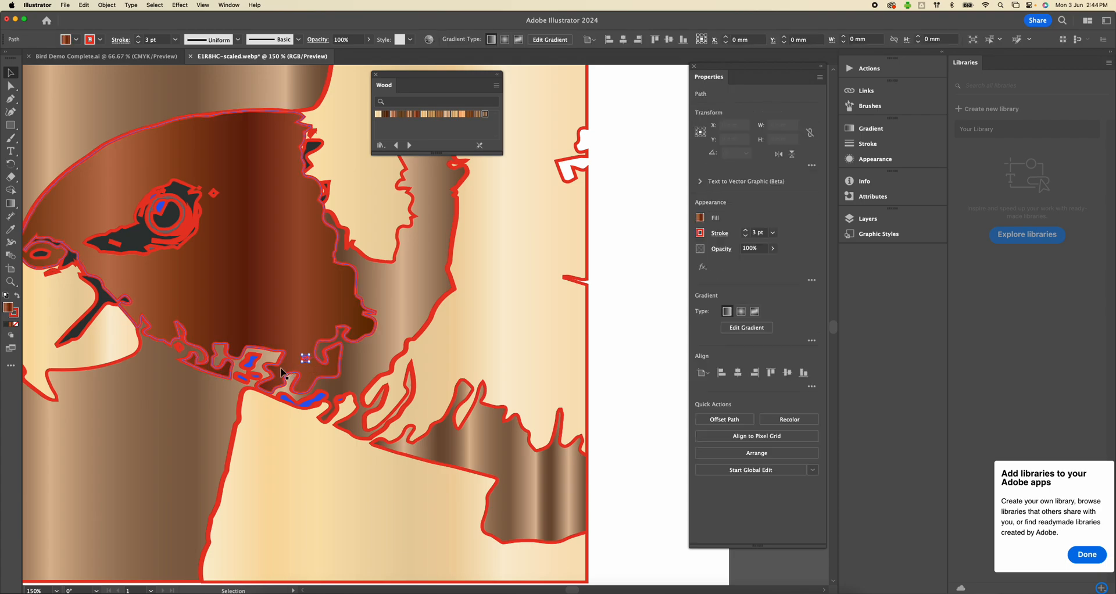
key(Delete)
Step: Delete the blue pieces in the notch beneath the cheek, their leftover outlines and the small scraps beside them
click(250, 366)
key(Delete)
click(252, 371)
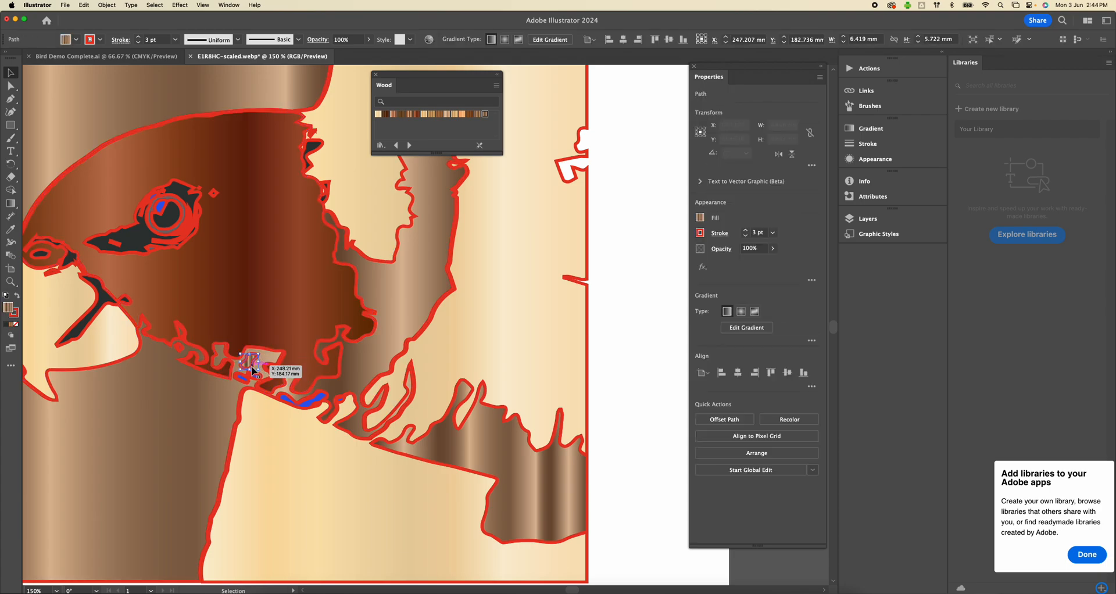
key(Delete)
click(253, 375)
key(Delete)
click(254, 378)
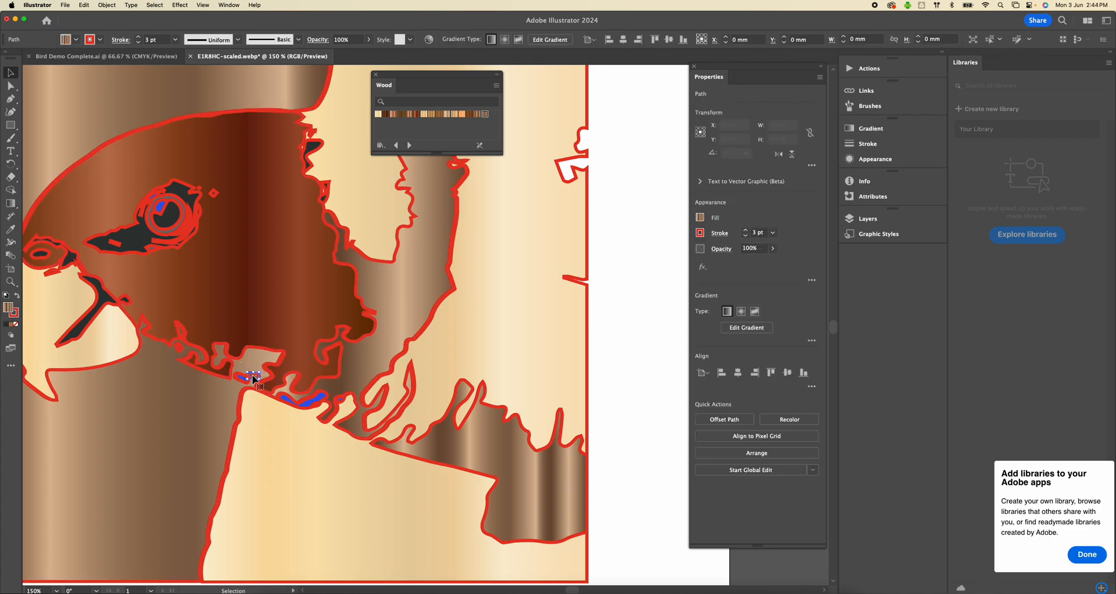
key(Delete)
click(245, 379)
key(Delete)
click(229, 373)
key(Delete)
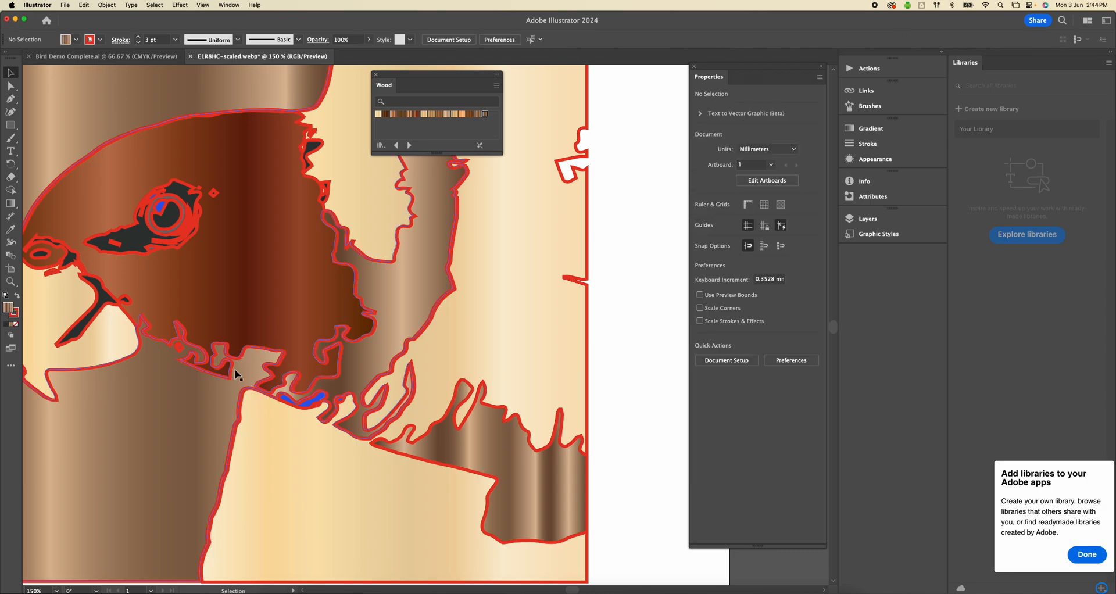
Step: Delete the small stacked stray shapes along the throat edge, between the beak and the cheek notch
click(176, 348)
key(Delete)
click(178, 349)
key(Delete)
click(181, 353)
key(Delete)
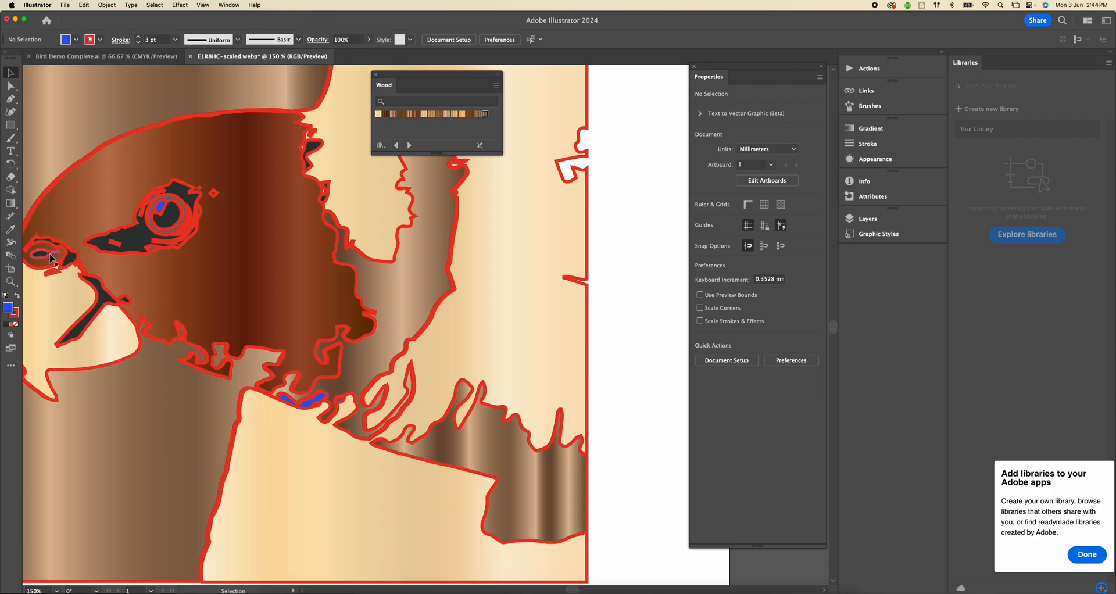
Step: Delete the small sliver just below the nostril at the top of the beak
click(53, 274)
key(Delete)
click(56, 280)
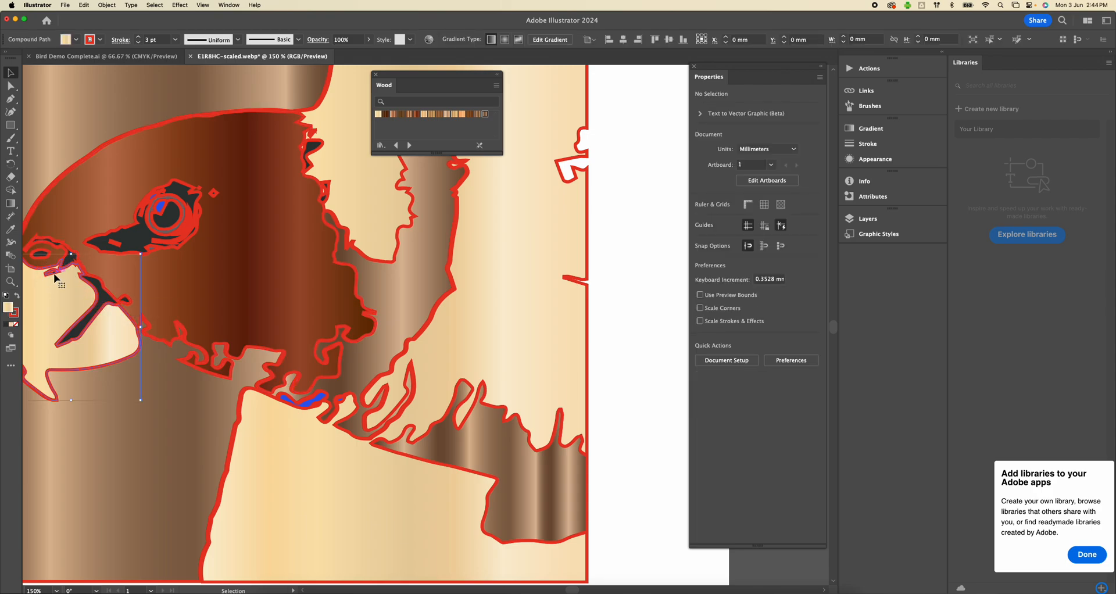
click(642, 399)
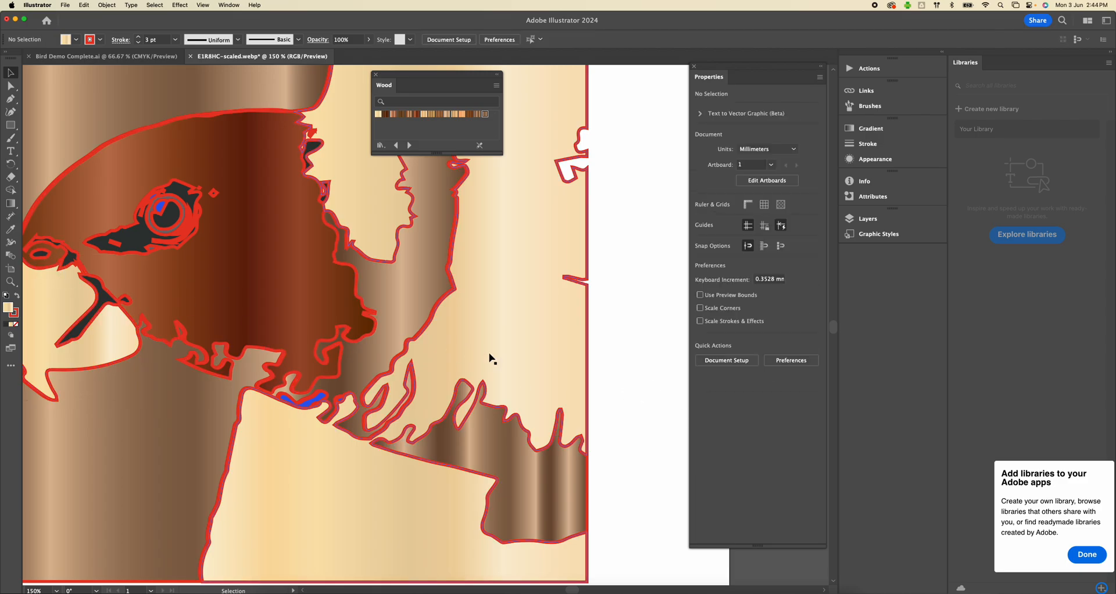
Step: Set the fill of the entire parrot artwork to None, keeping only its red 3 pt outlines
scroll(487, 352, up, 2)
scroll(490, 352, down, 2)
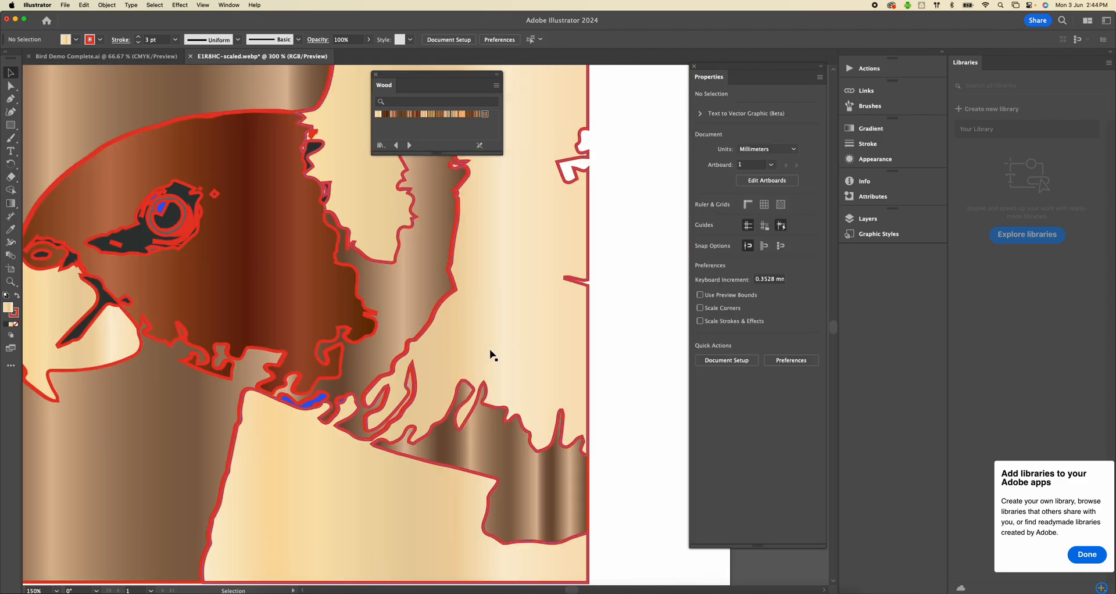
scroll(593, 373, down, 1)
scroll(594, 373, down, 1)
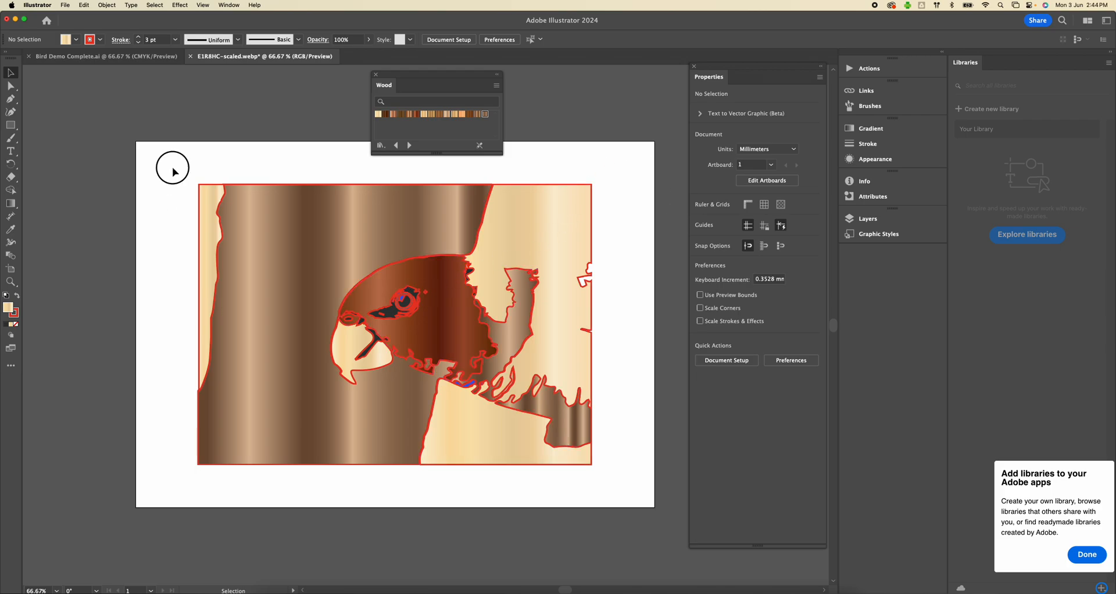
drag(171, 169, 617, 502)
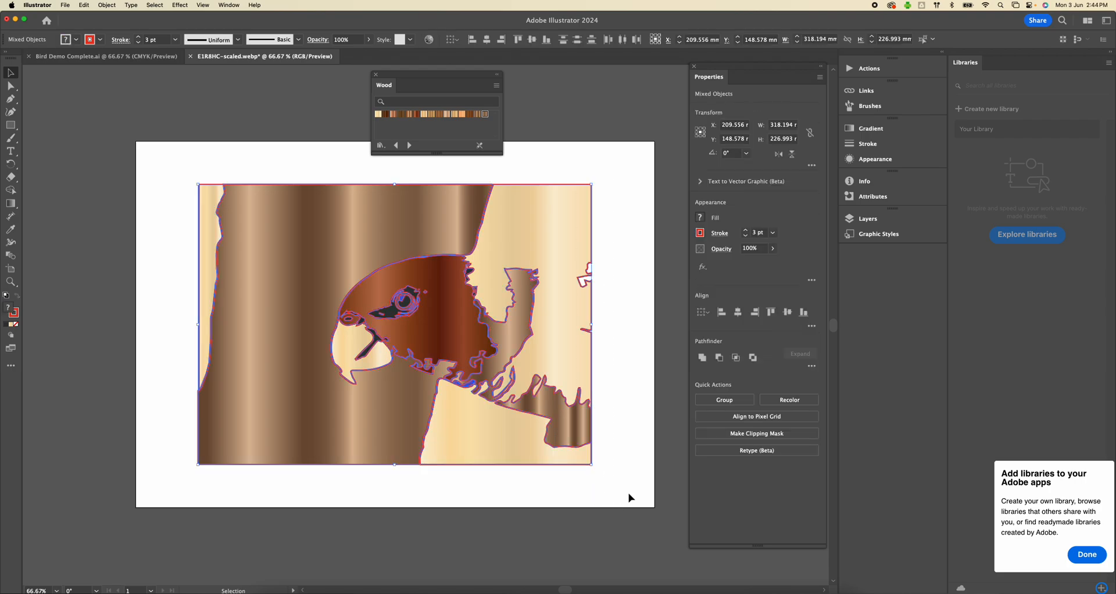
click(702, 218)
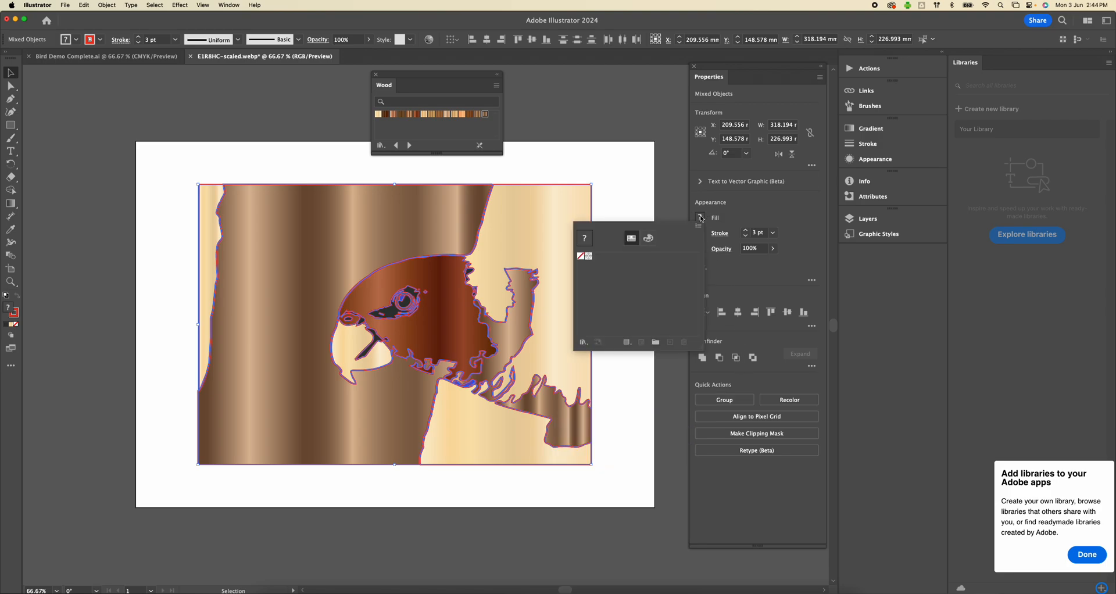
click(589, 257)
click(629, 201)
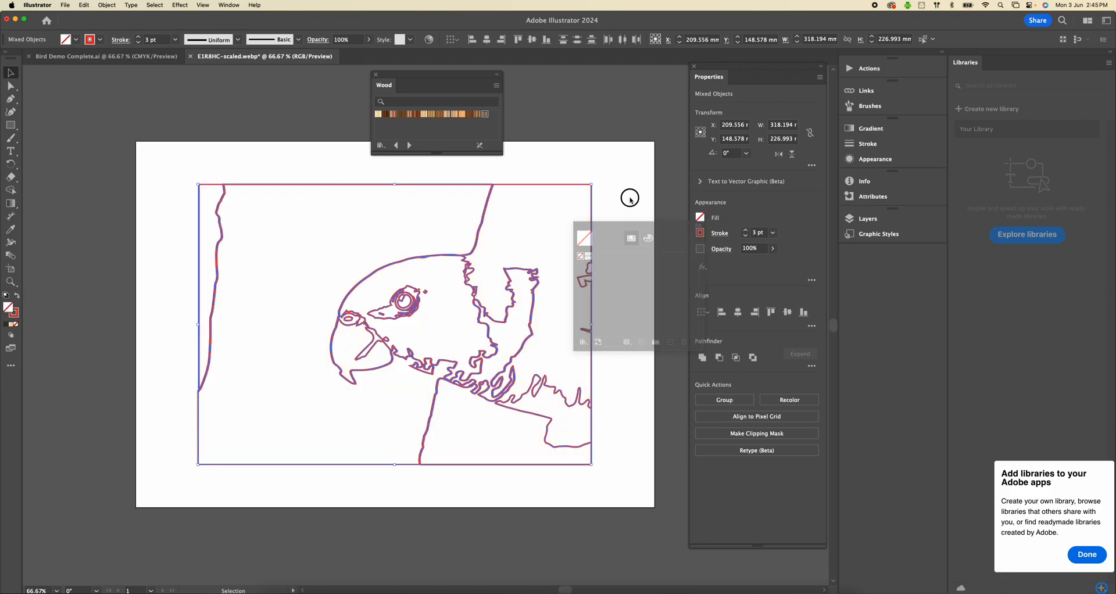
click(632, 372)
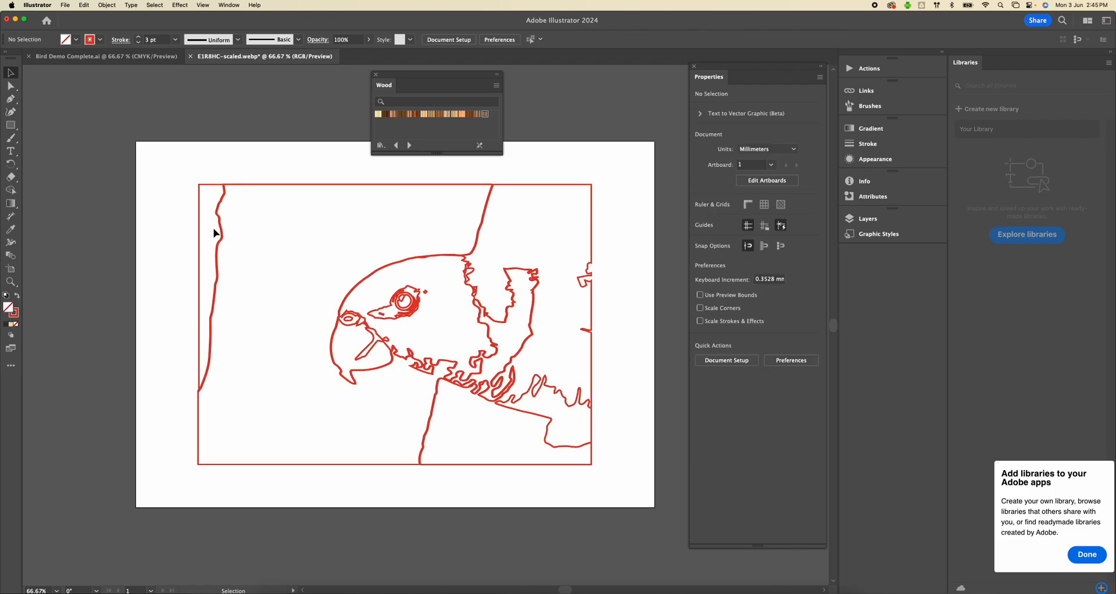
click(200, 248)
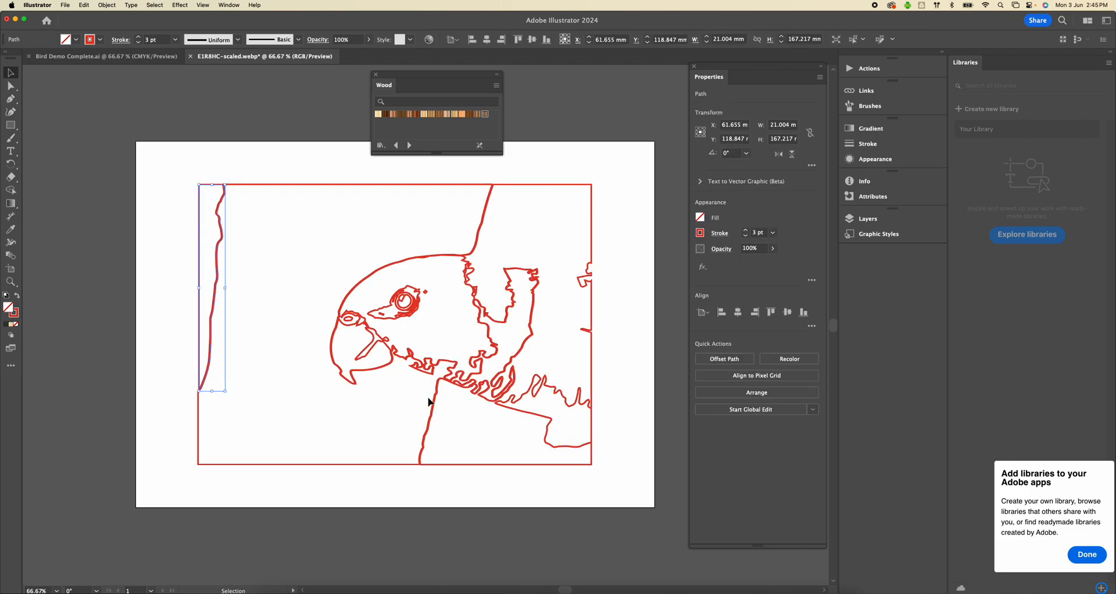
Step: Export all the outlines to the Serving Tray folder in Autodesk RealDWG (dxf) format as "Bird Outlines"
drag(633, 498, 174, 179)
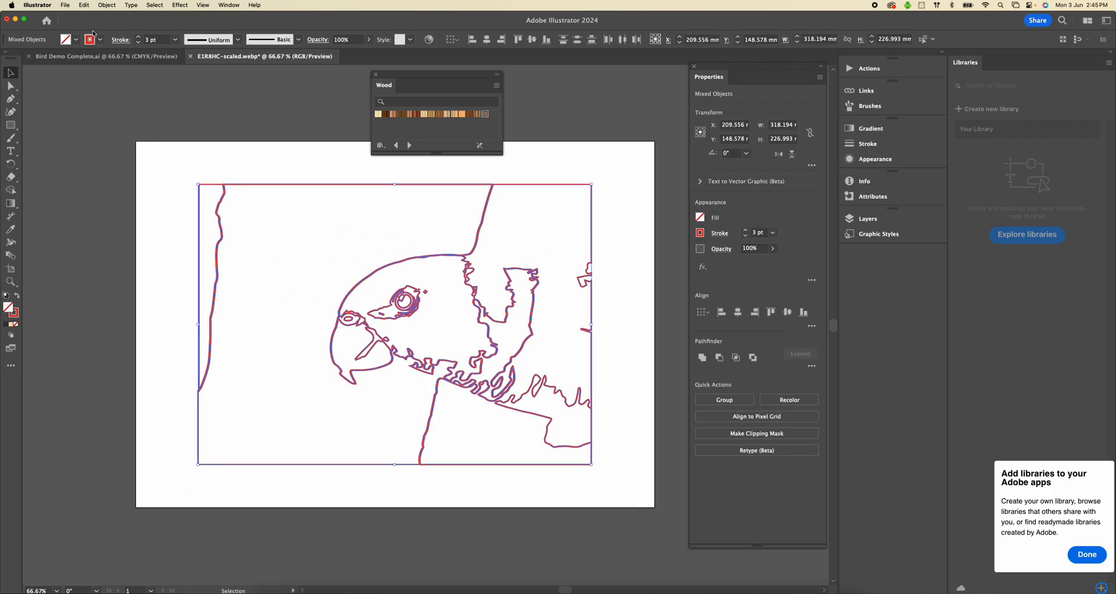
click(66, 5)
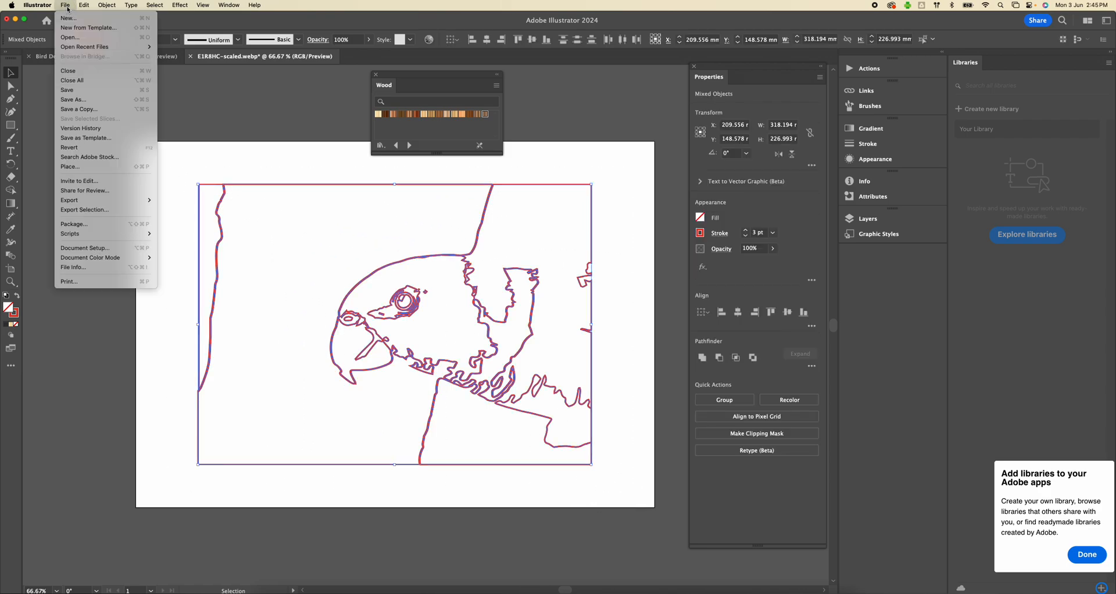
mouse_move(95, 204)
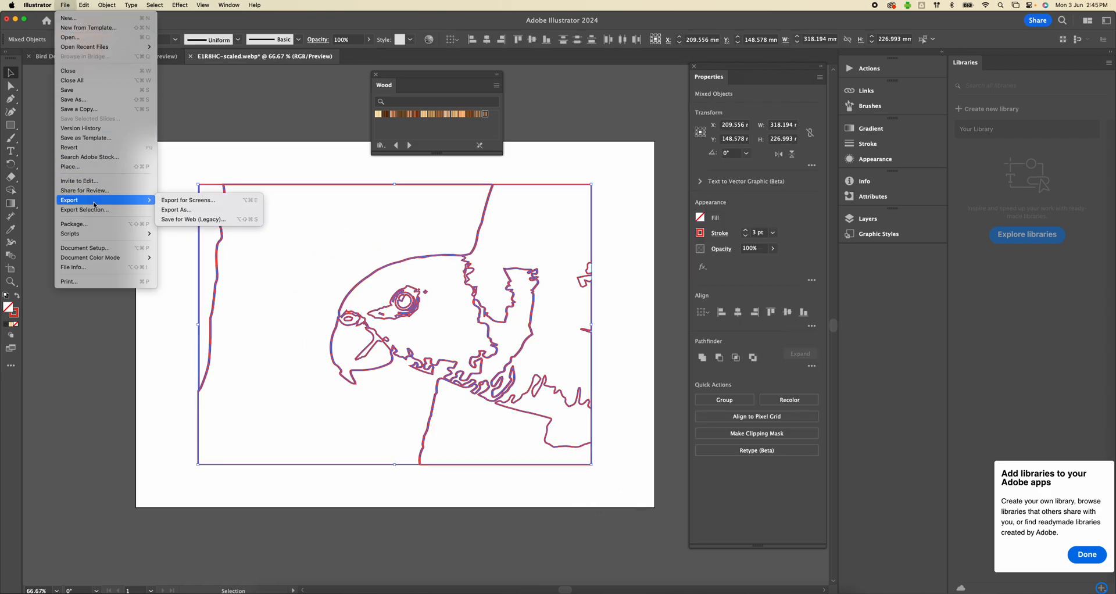
click(180, 211)
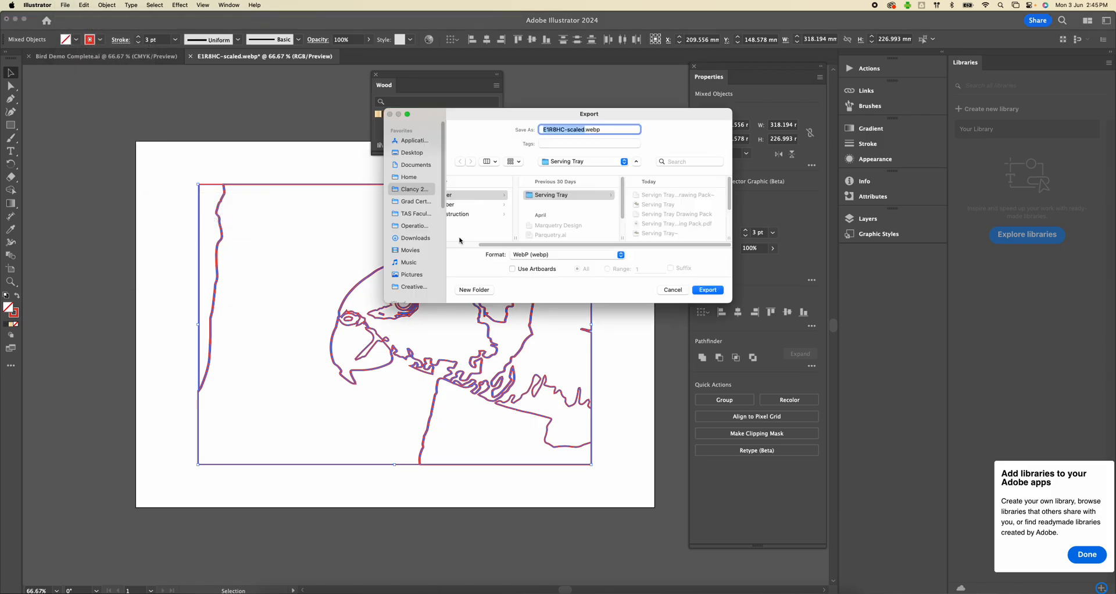
drag(462, 115, 186, 229)
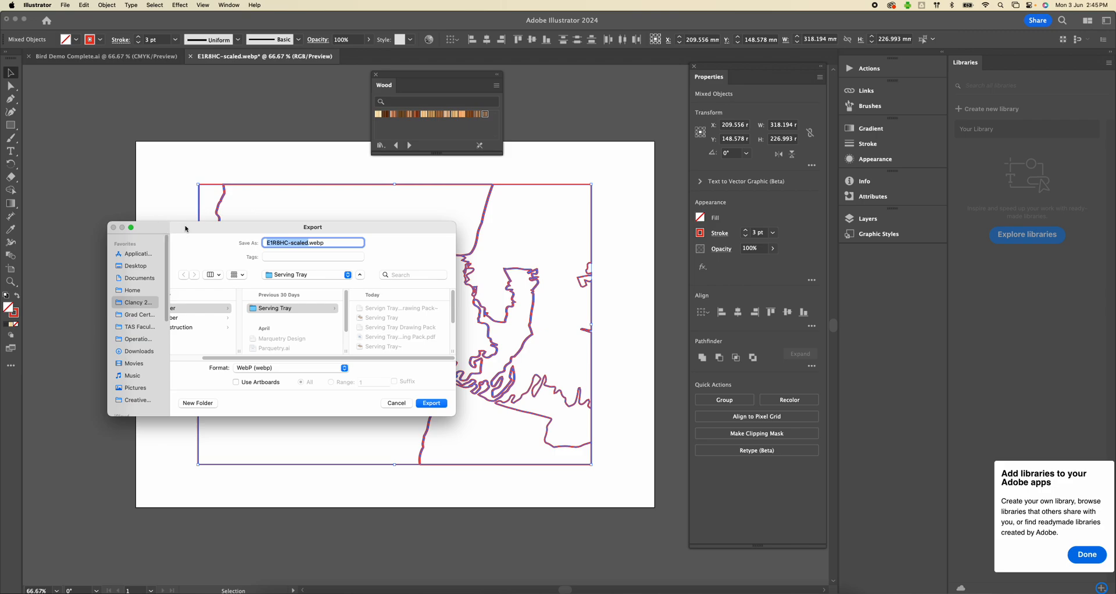
click(249, 372)
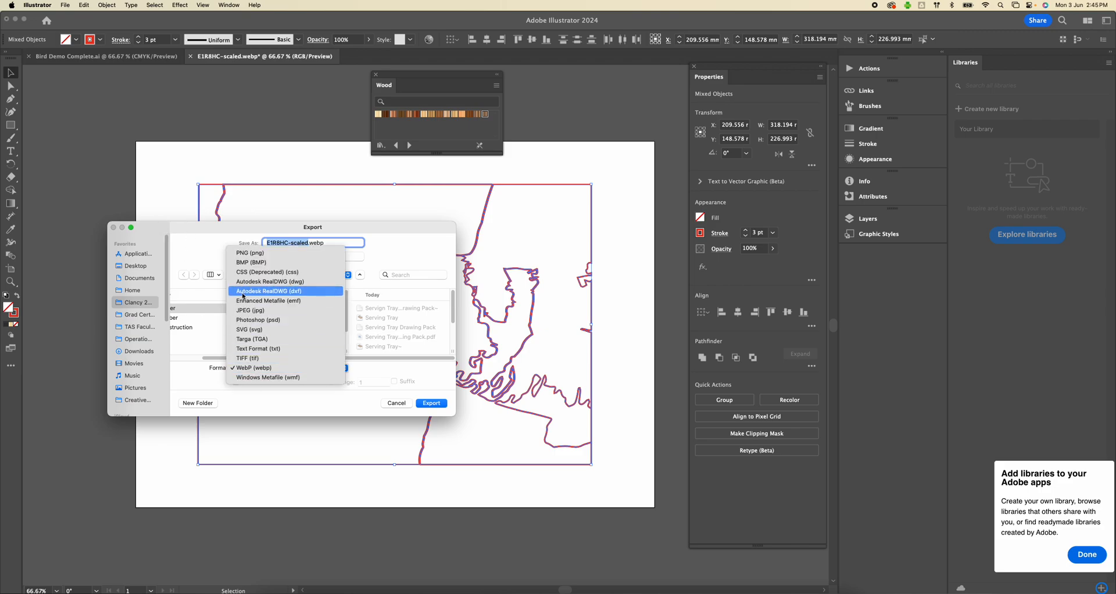
click(297, 291)
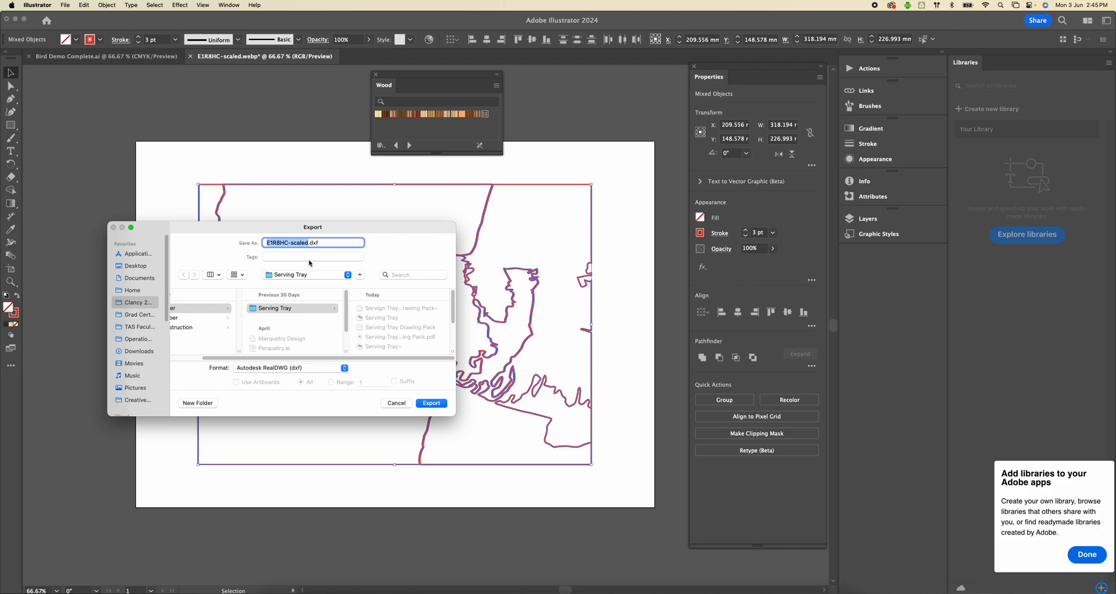
text(Bird Outlines)
click(434, 406)
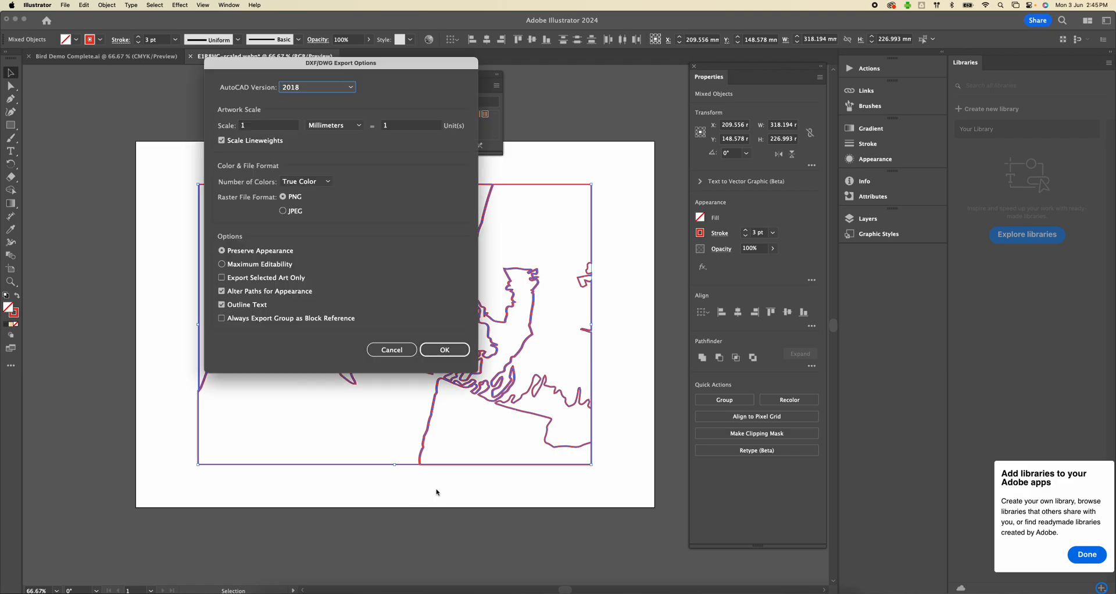
Step: Finish the DXF export with AutoCAD version 2018, a scale of 1 millimetre to 1 unit and Preserve Appearance
drag(355, 192, 362, 198)
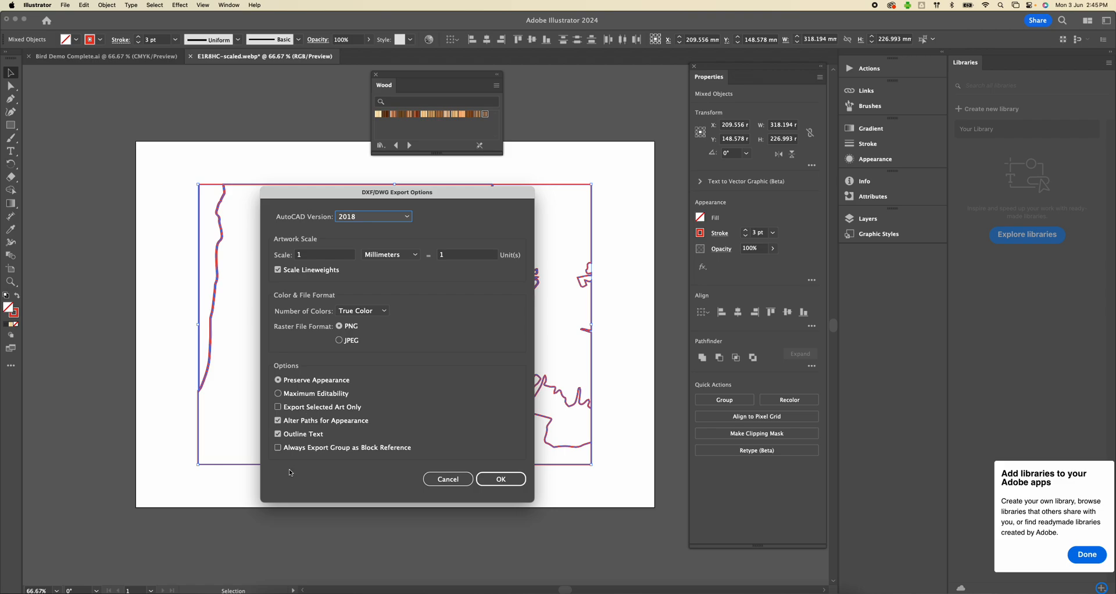
click(280, 383)
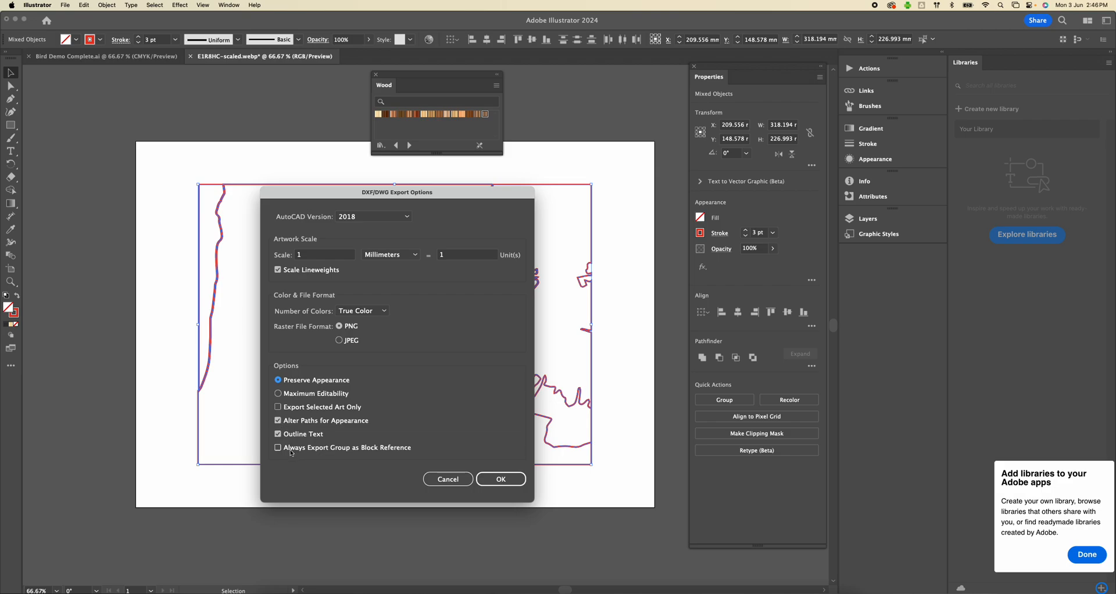
click(494, 478)
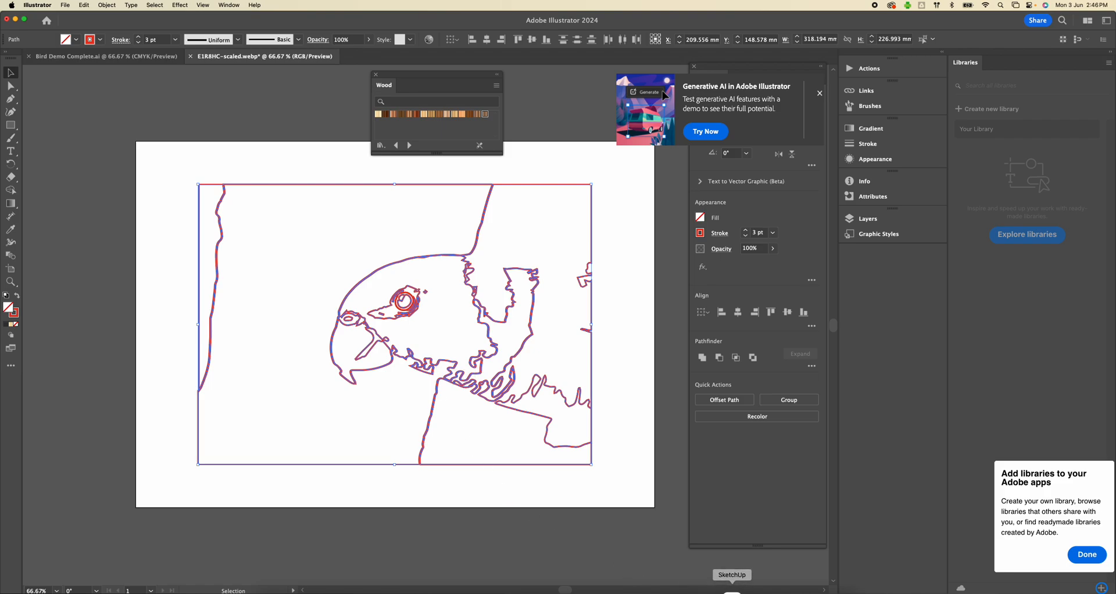
Step: Switch to SketchUp, open the recent Serving Tray model and move its window up to fill the screen height
click(732, 591)
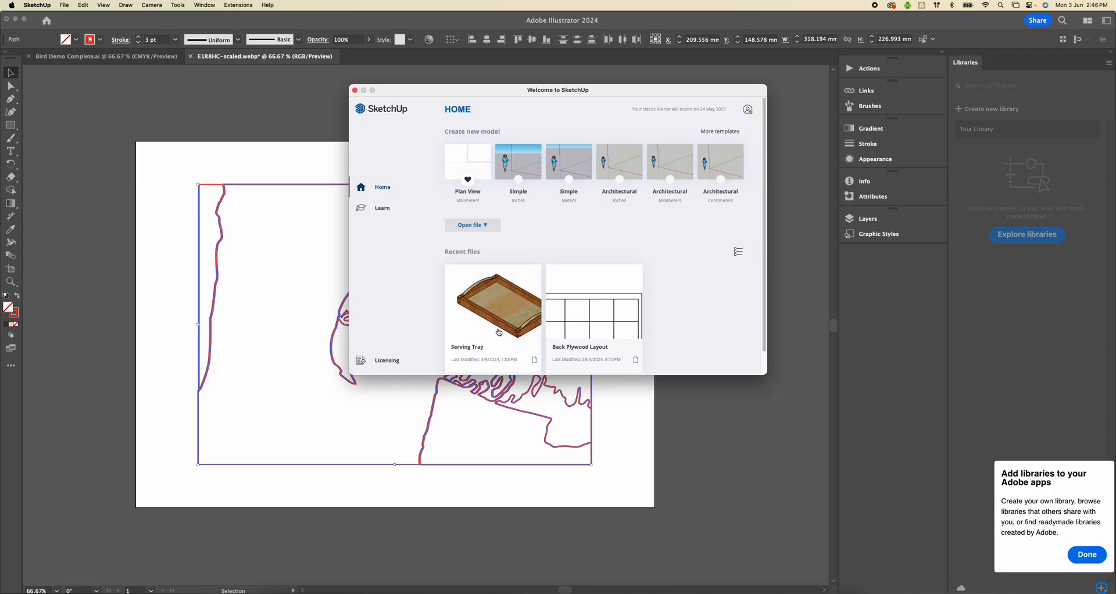
click(471, 349)
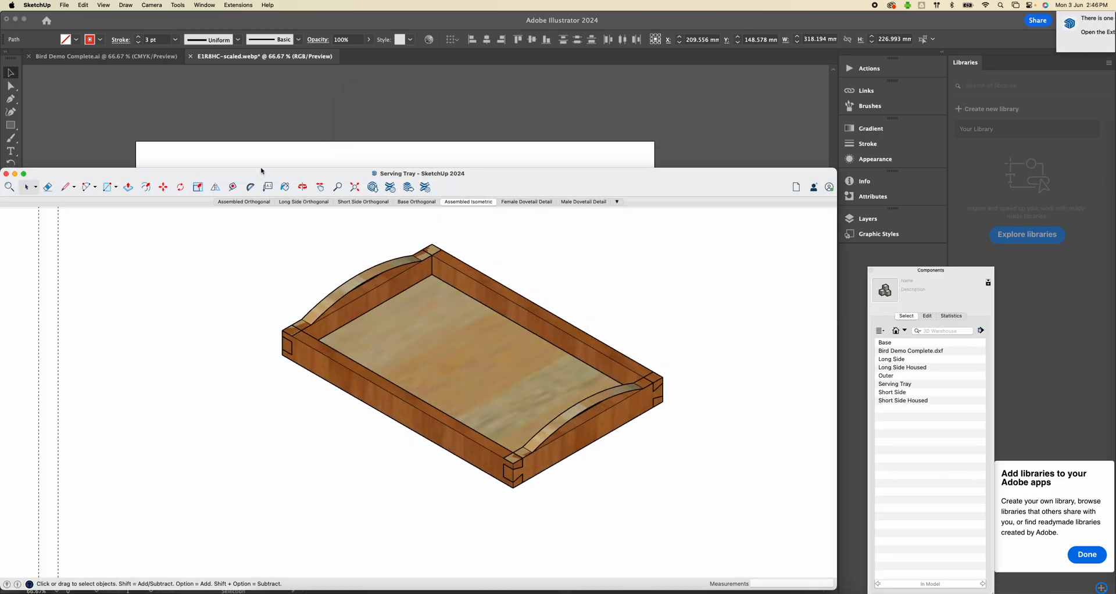
drag(262, 169, 262, 13)
Step: Import "Bird Outlines.dxf" from the Serving Tray folder into the model
scroll(206, 335, down, 3)
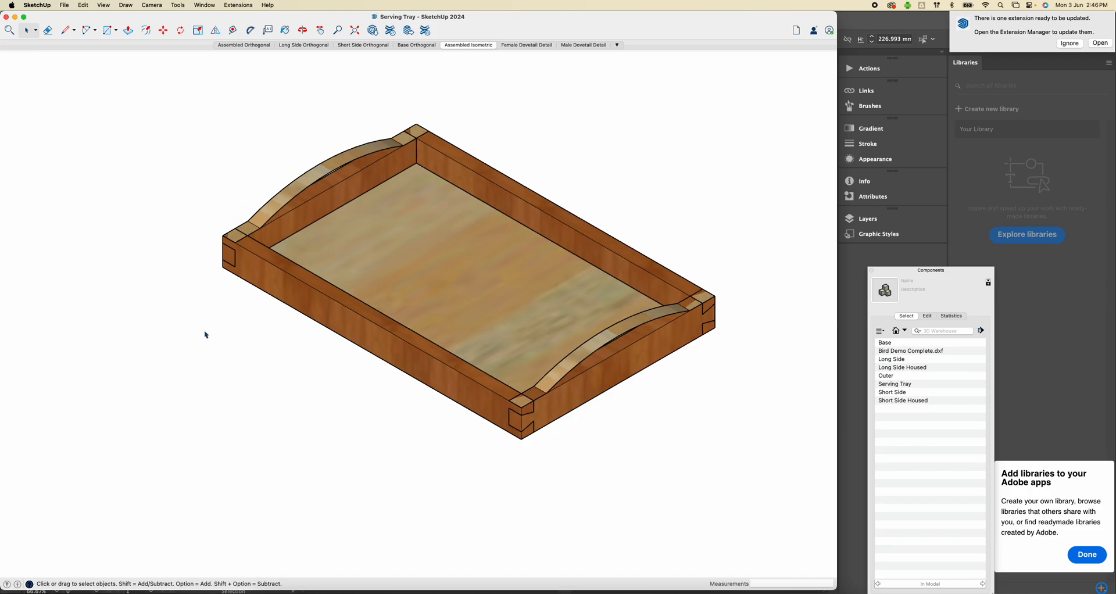
scroll(206, 335, down, 4)
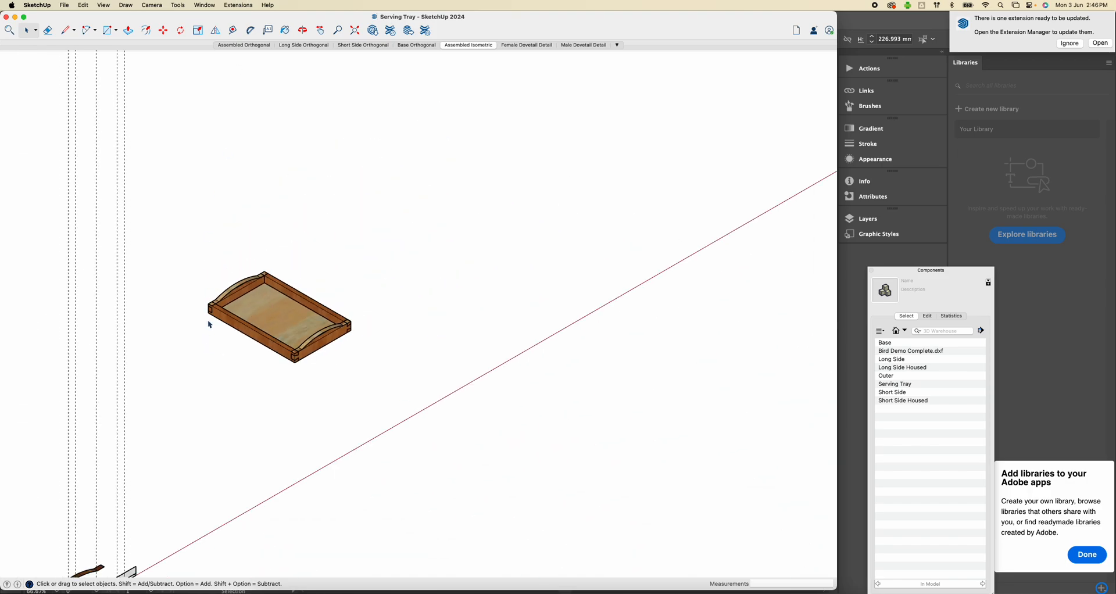
click(63, 6)
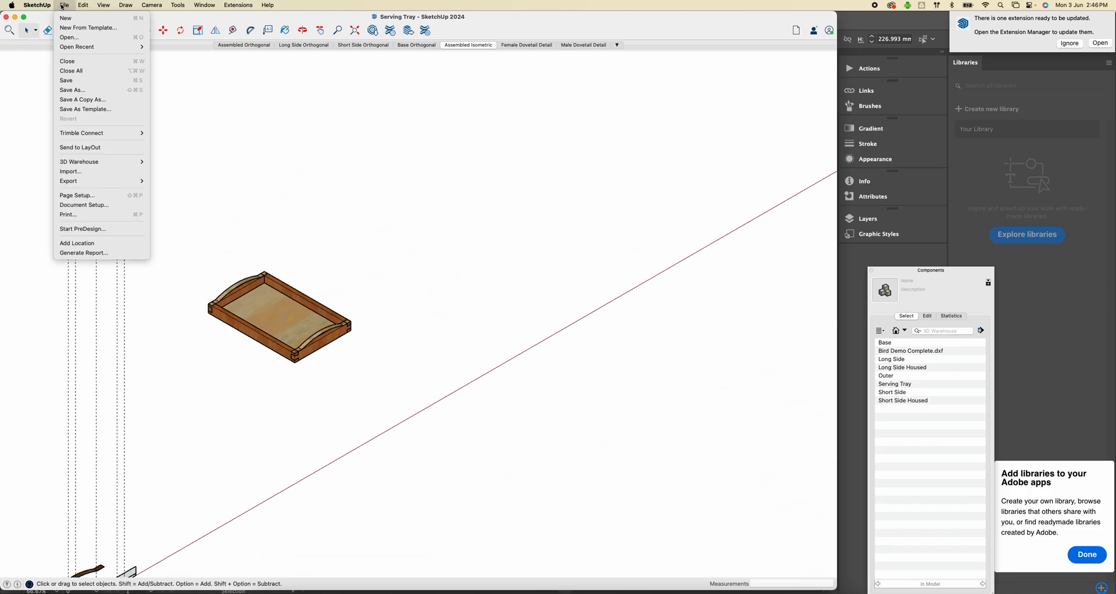
click(75, 173)
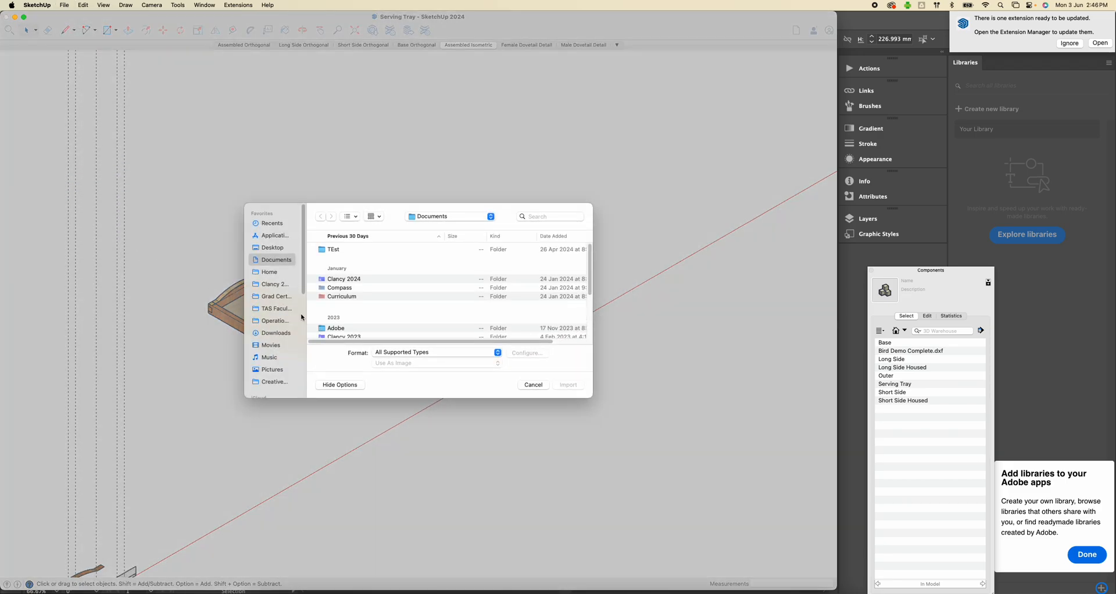
click(278, 286)
click(328, 252)
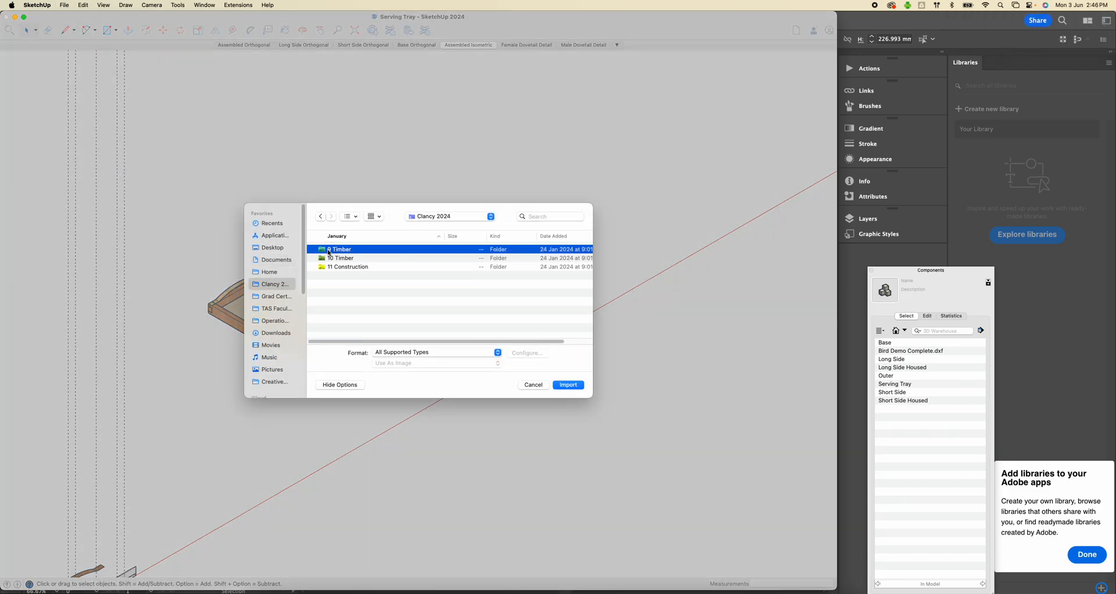
double_click(329, 252)
double_click(334, 251)
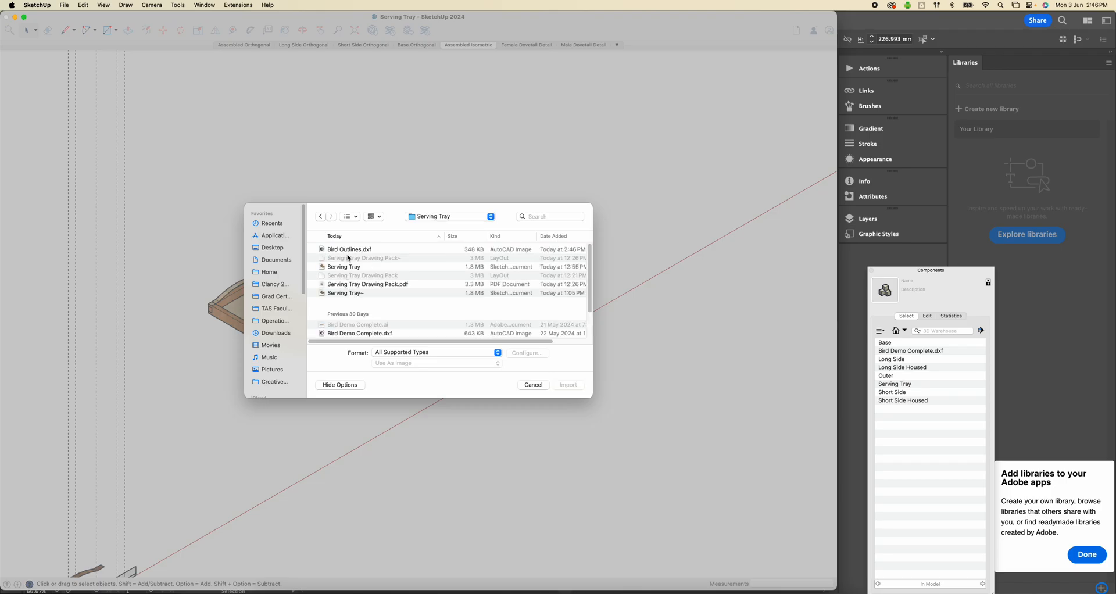
click(337, 249)
click(569, 385)
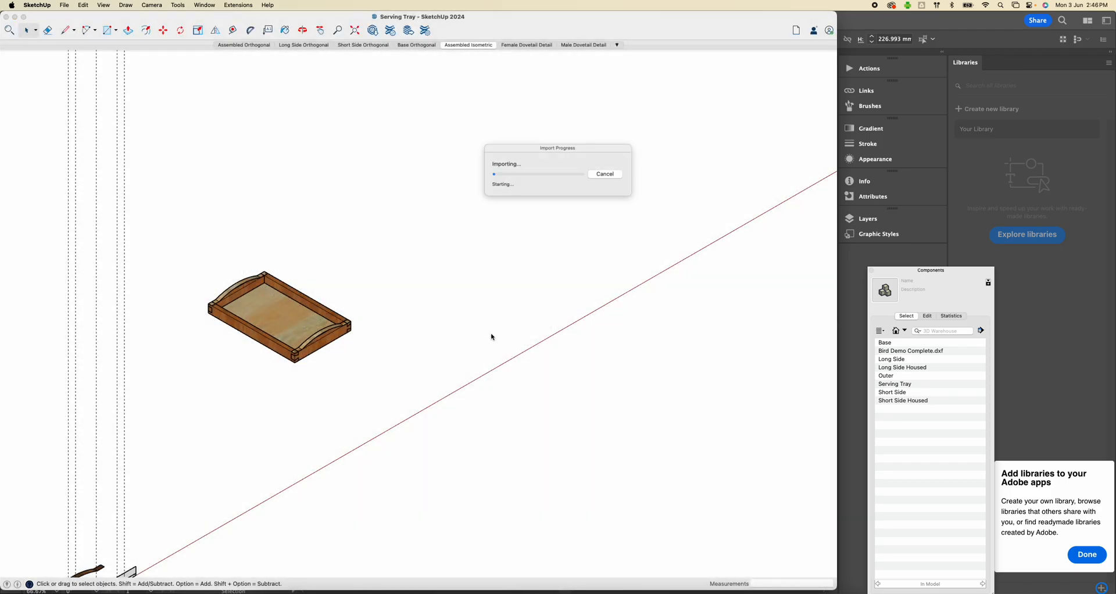
click(609, 294)
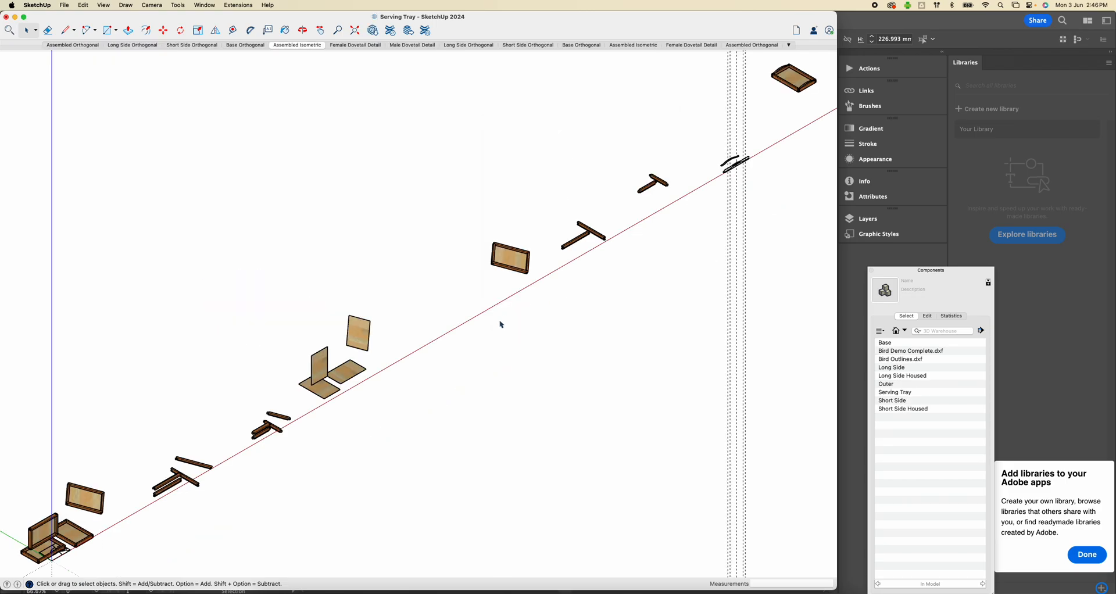
Step: Move the imported bird outlines from the model origin to beside the assembled serving tray, about 13618 mm away
scroll(341, 350, down, 6)
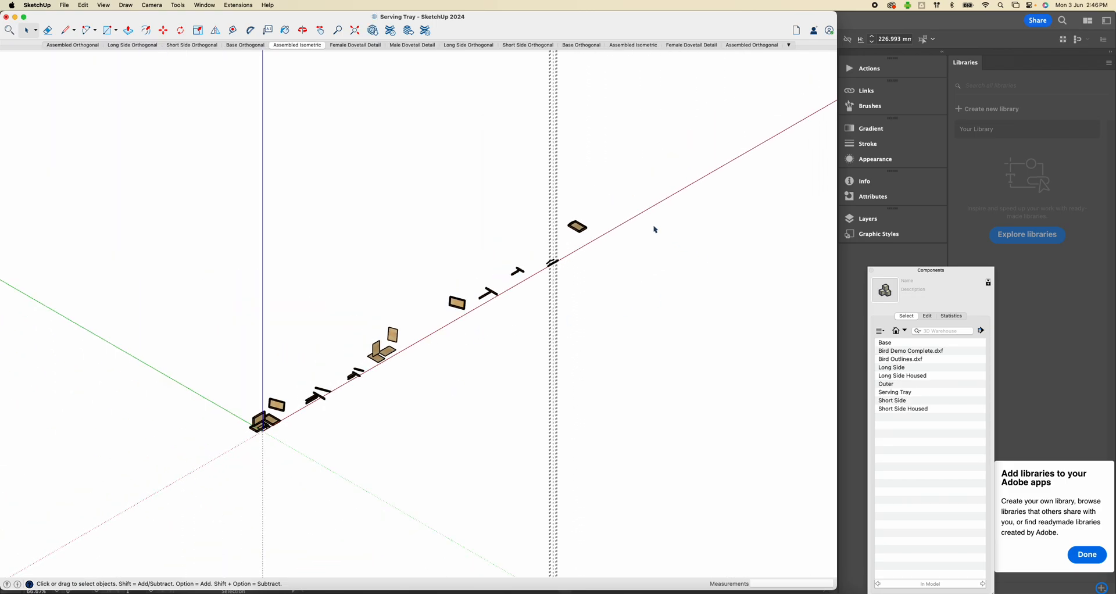
scroll(341, 405, down, 8)
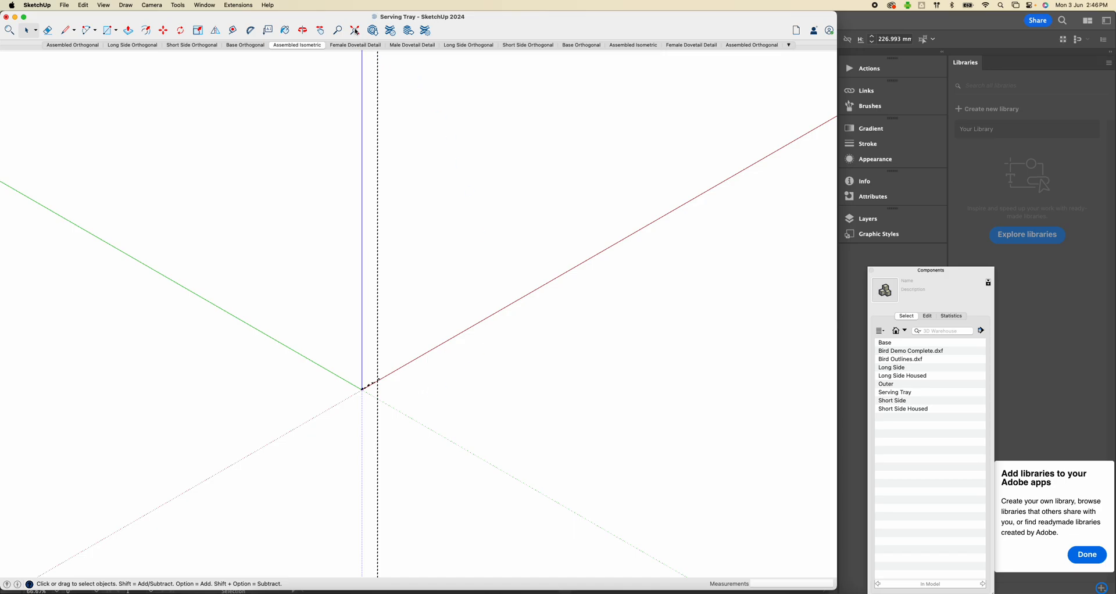
click(355, 30)
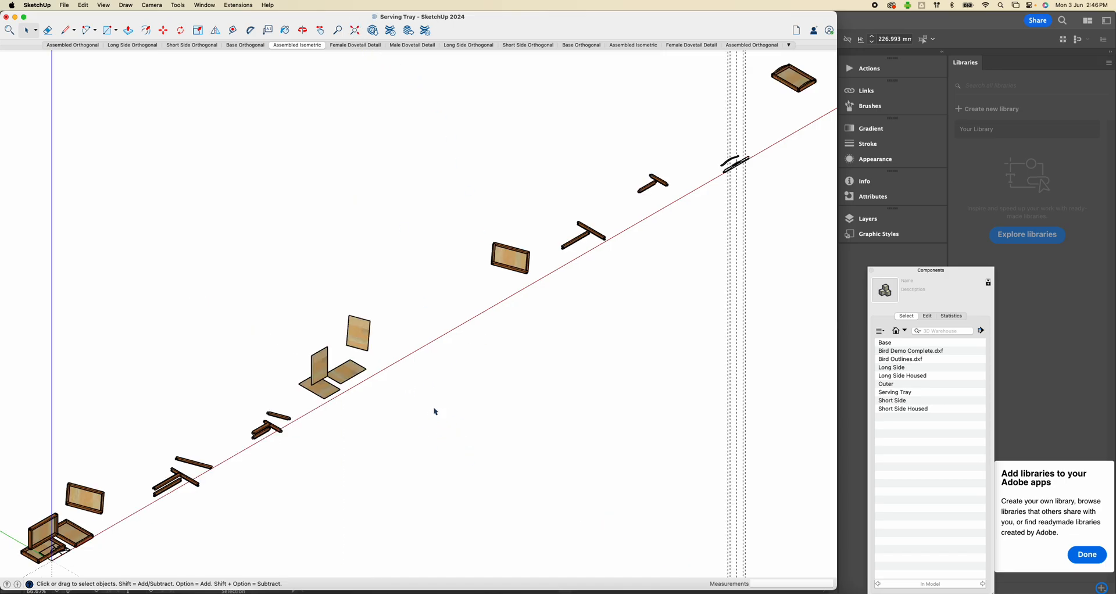
scroll(433, 414, down, 2)
scroll(142, 538, up, 5)
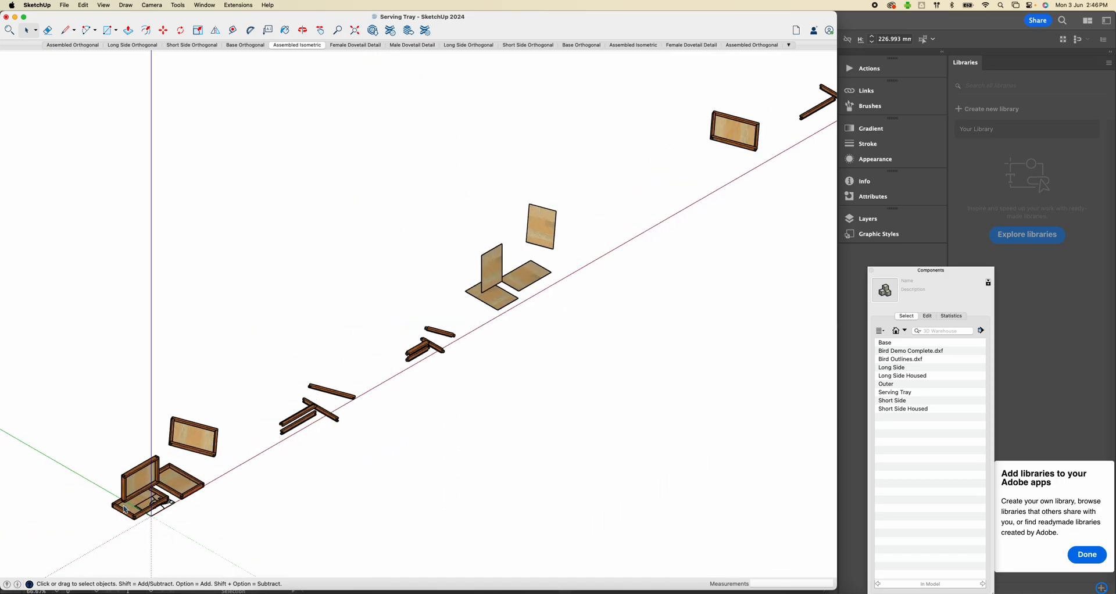
scroll(200, 563, up, 4)
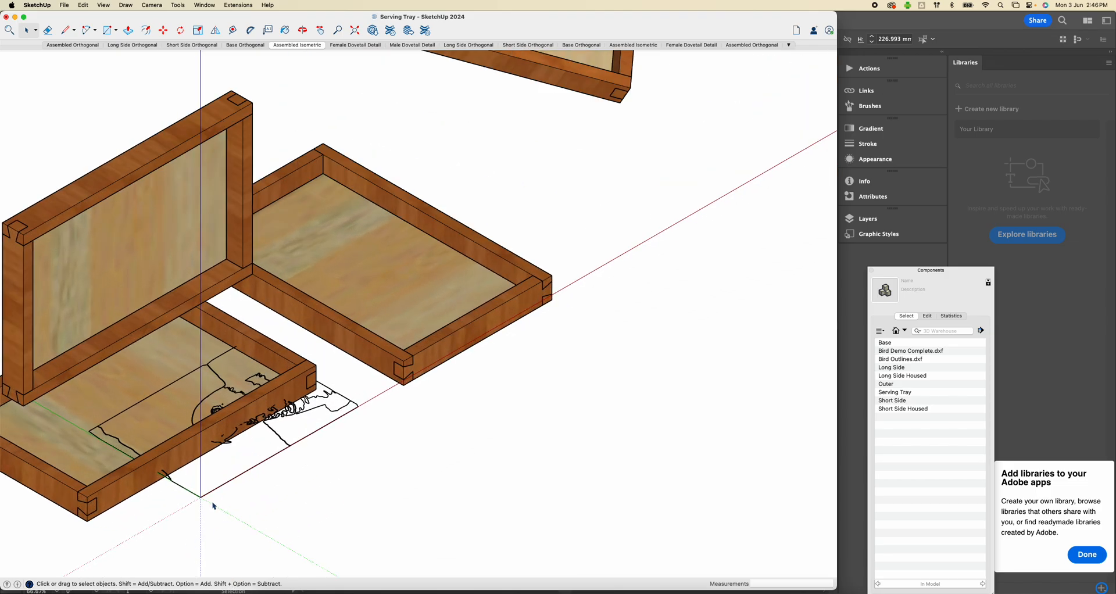
click(219, 487)
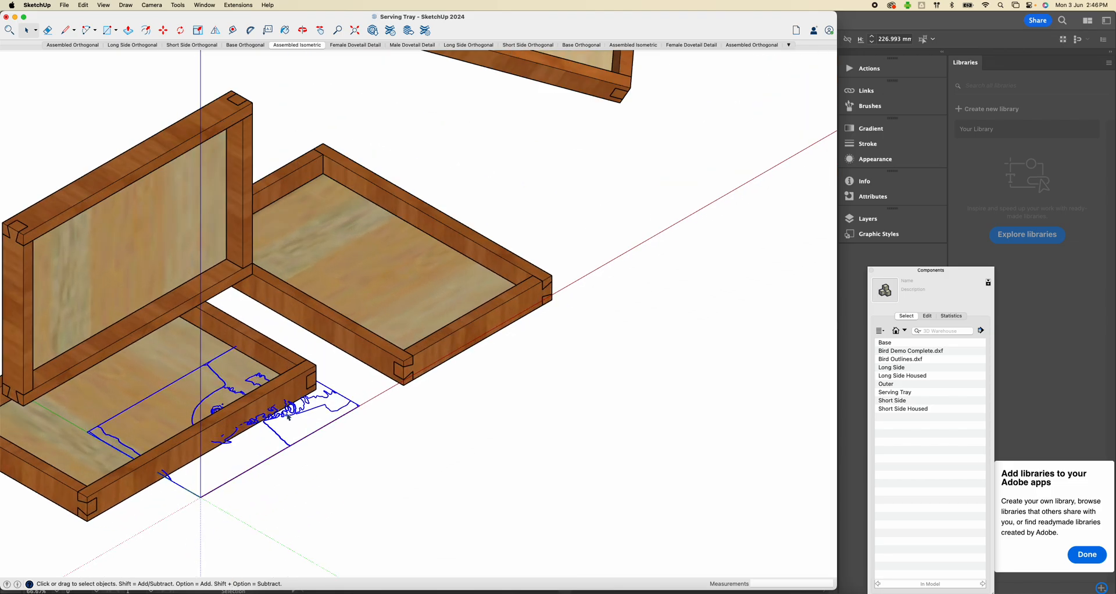
click(163, 30)
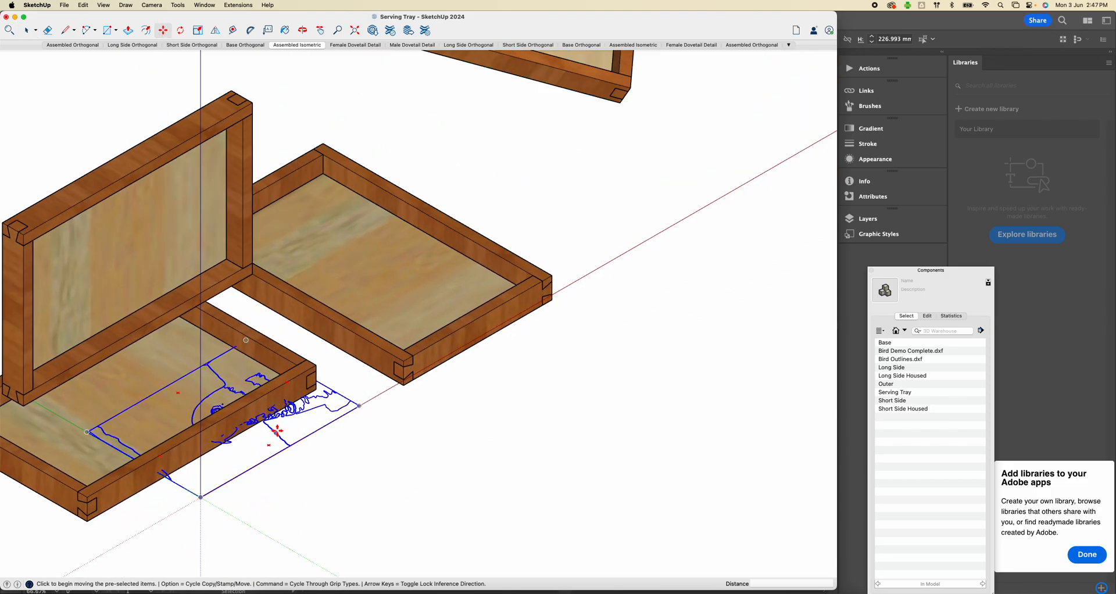
click(297, 419)
scroll(450, 462, down, 10)
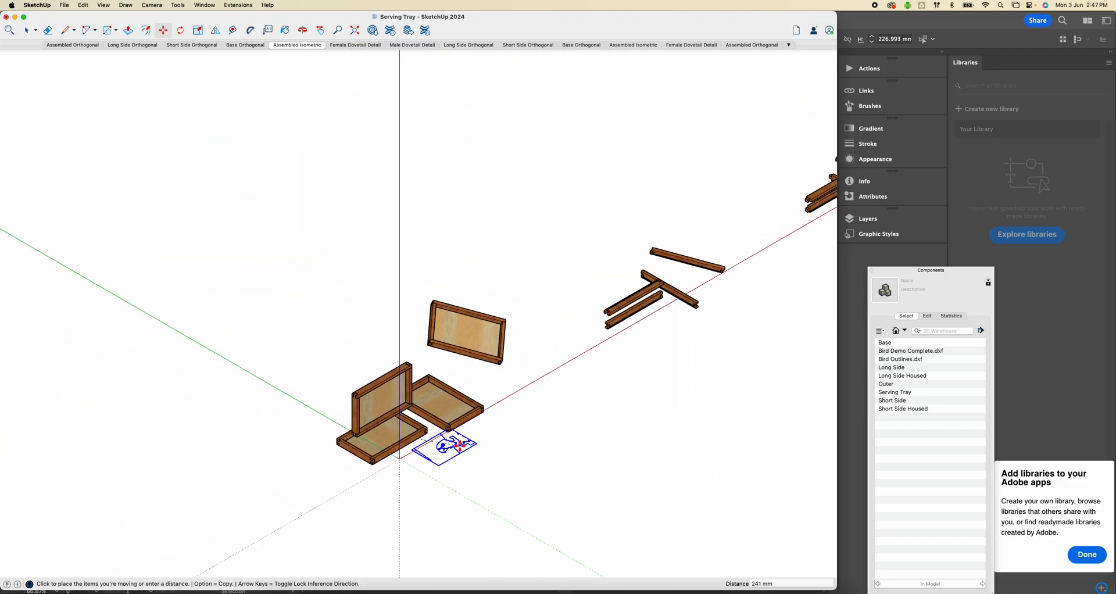
scroll(744, 250, up, 3)
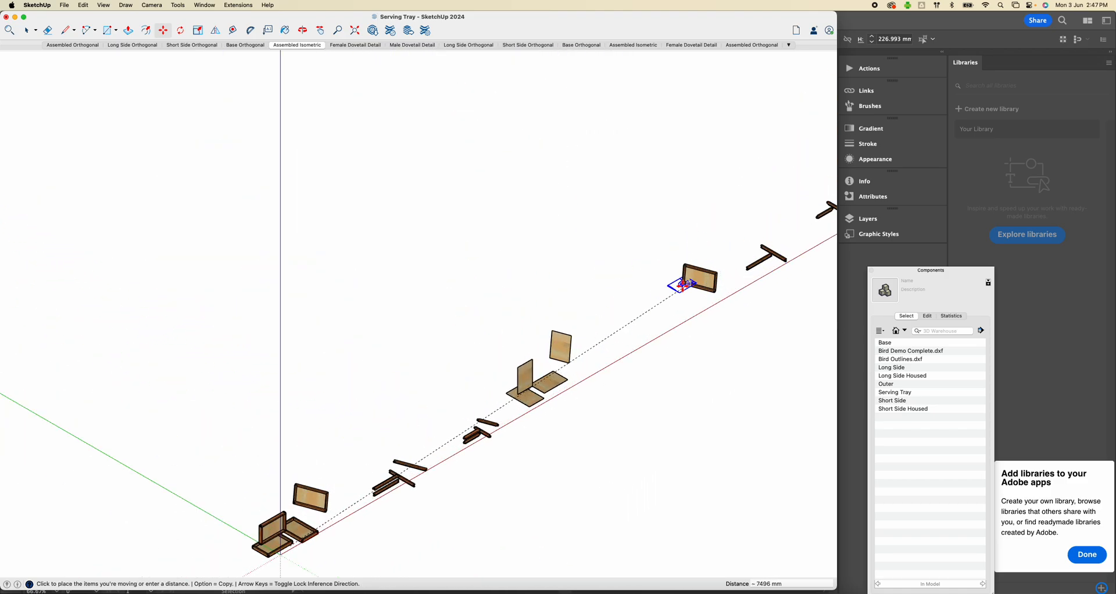
scroll(640, 297, down, 4)
scroll(825, 169, up, 5)
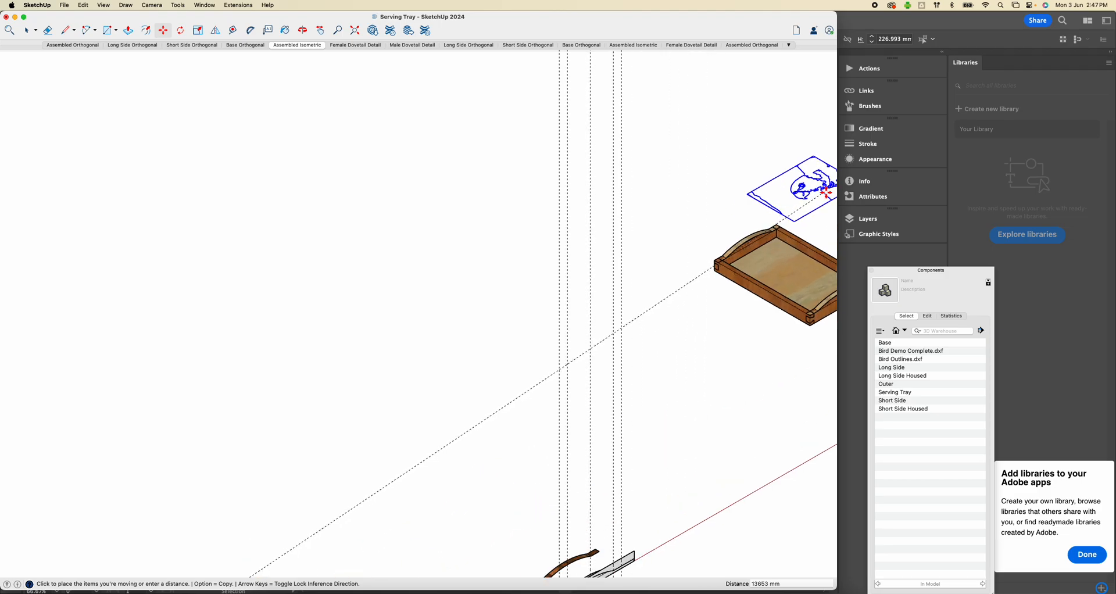
scroll(611, 265, up, 3)
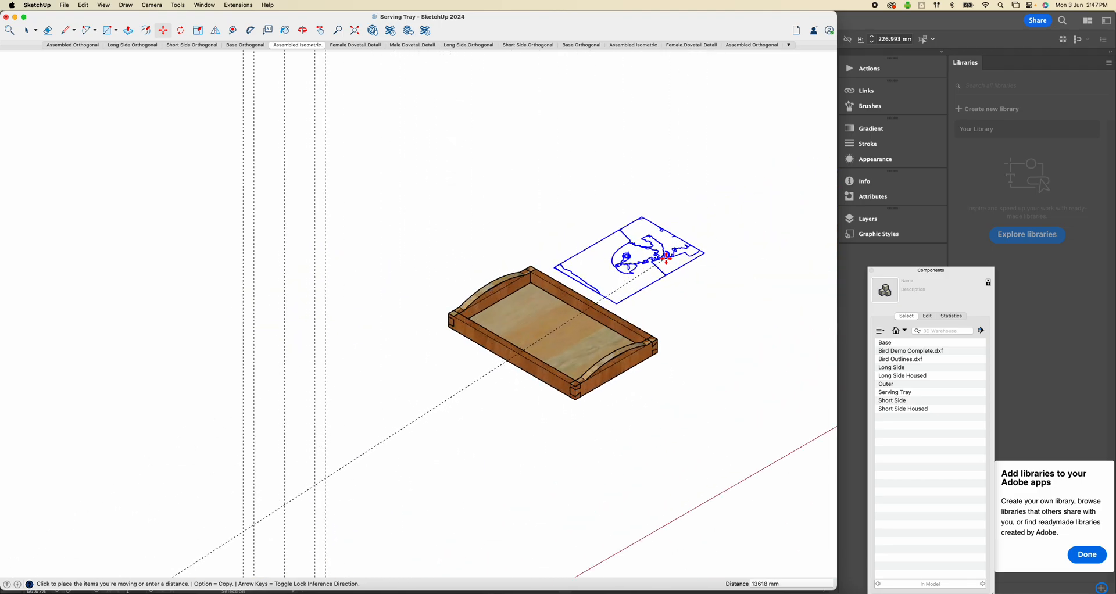
click(674, 261)
Step: Rotate the bird outlines 90° on the horizontal plane so their long side runs along the tray's length
click(181, 31)
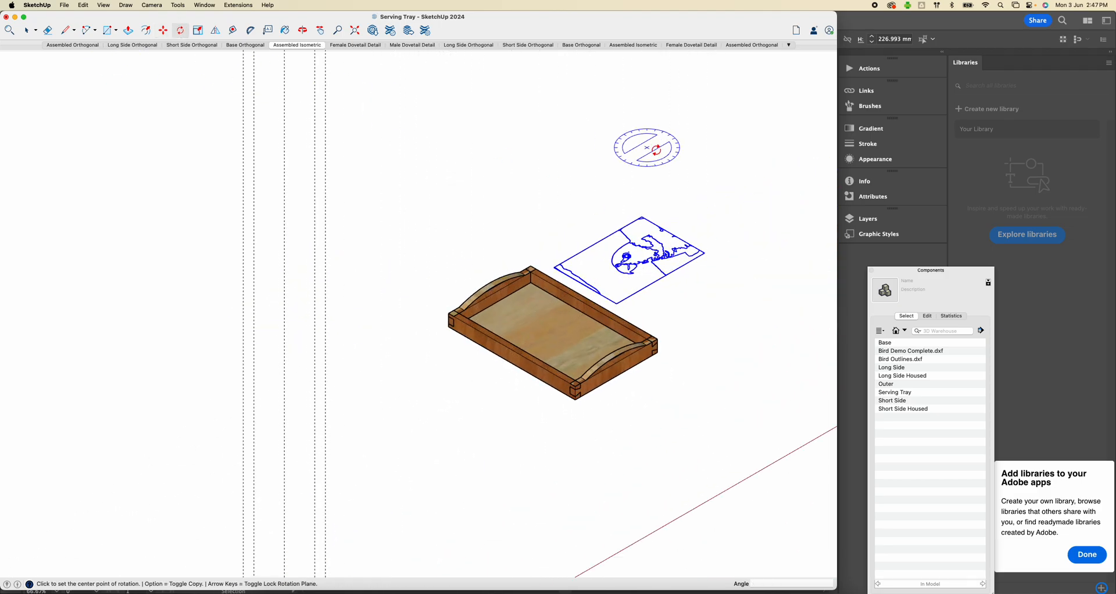
click(740, 173)
click(741, 231)
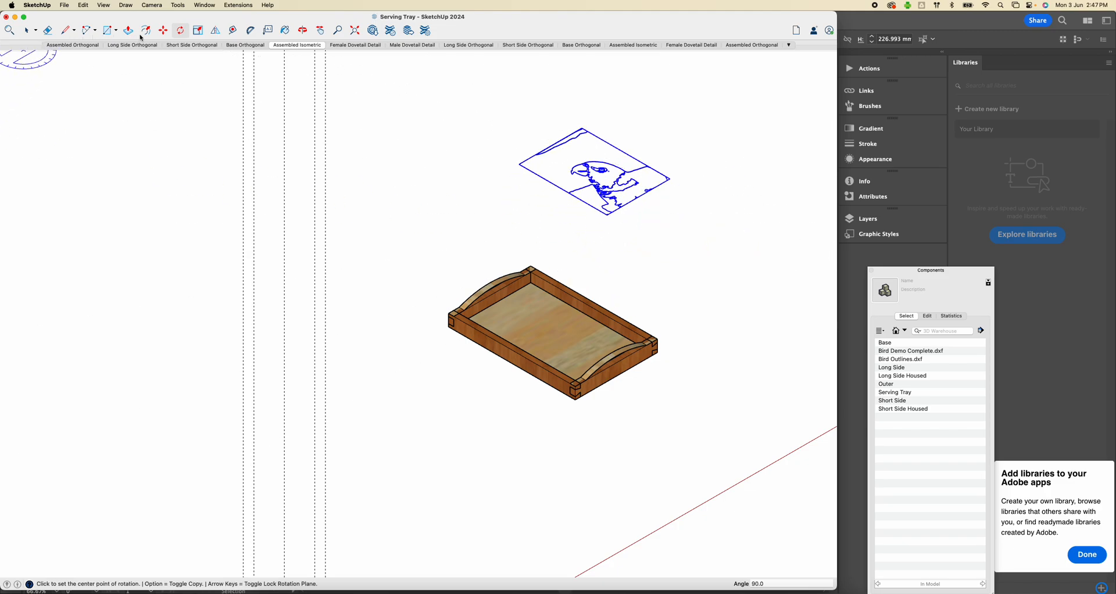
Step: Move the bird outlines by their front corner onto the serving tray's base, inside the frame
click(164, 30)
click(608, 216)
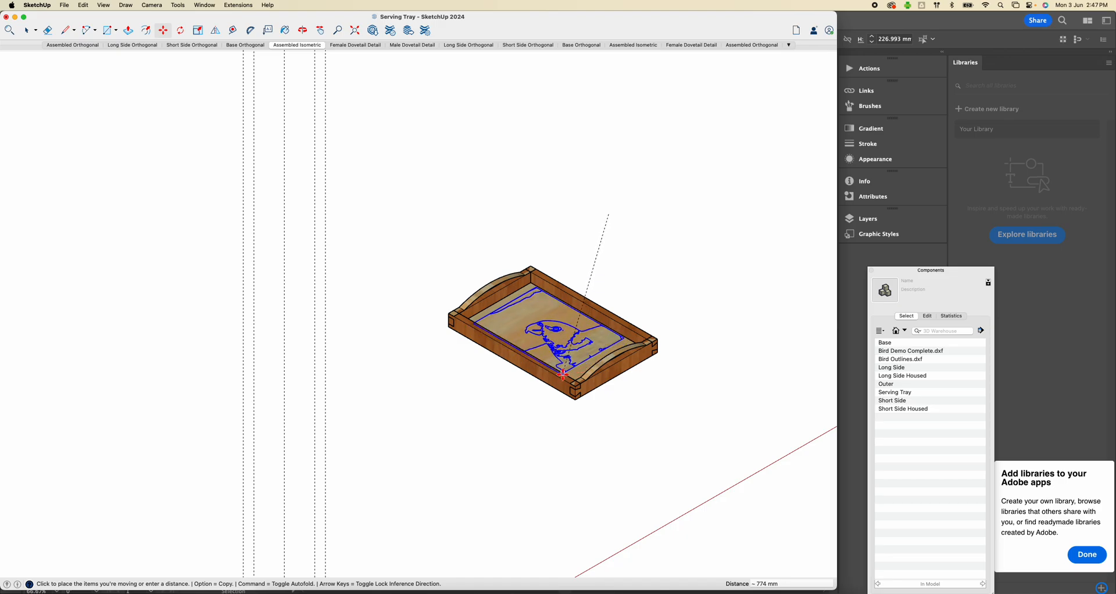
scroll(559, 376, up, 3)
scroll(563, 373, up, 3)
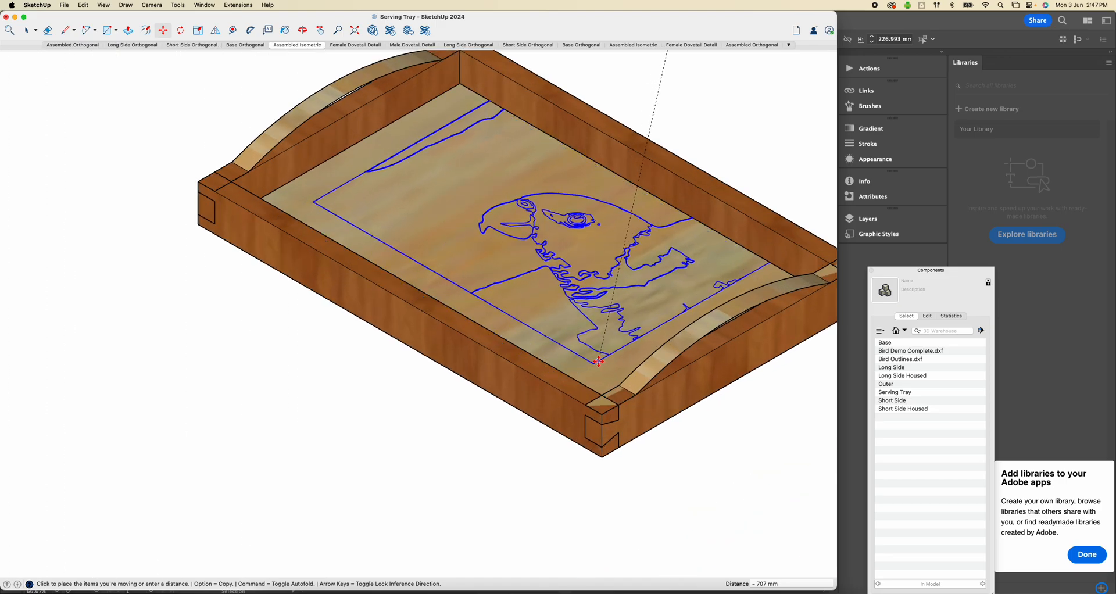
click(630, 349)
click(638, 339)
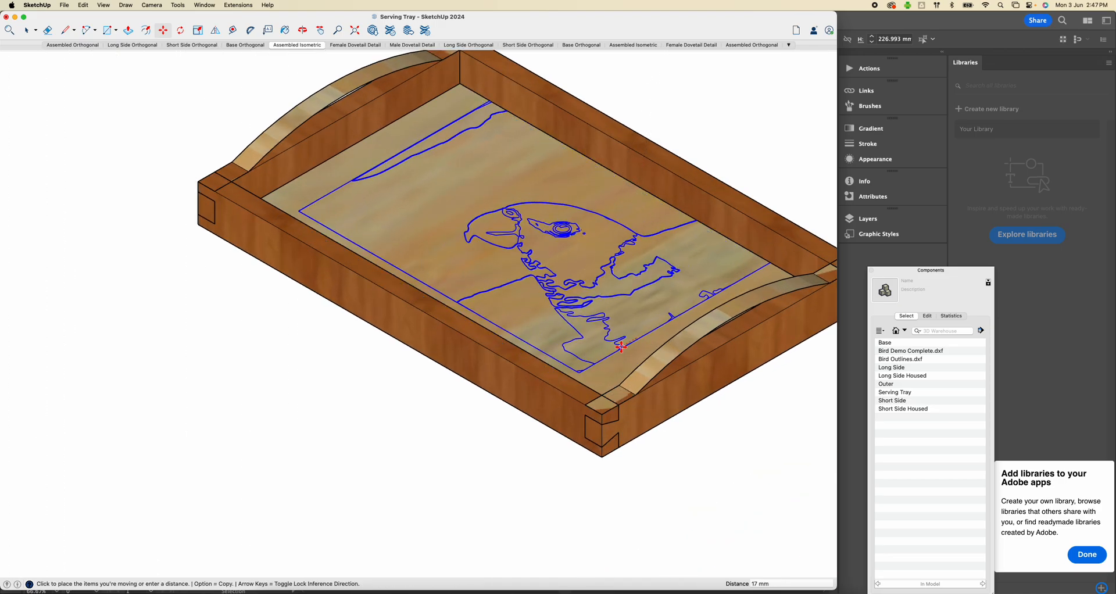
click(608, 353)
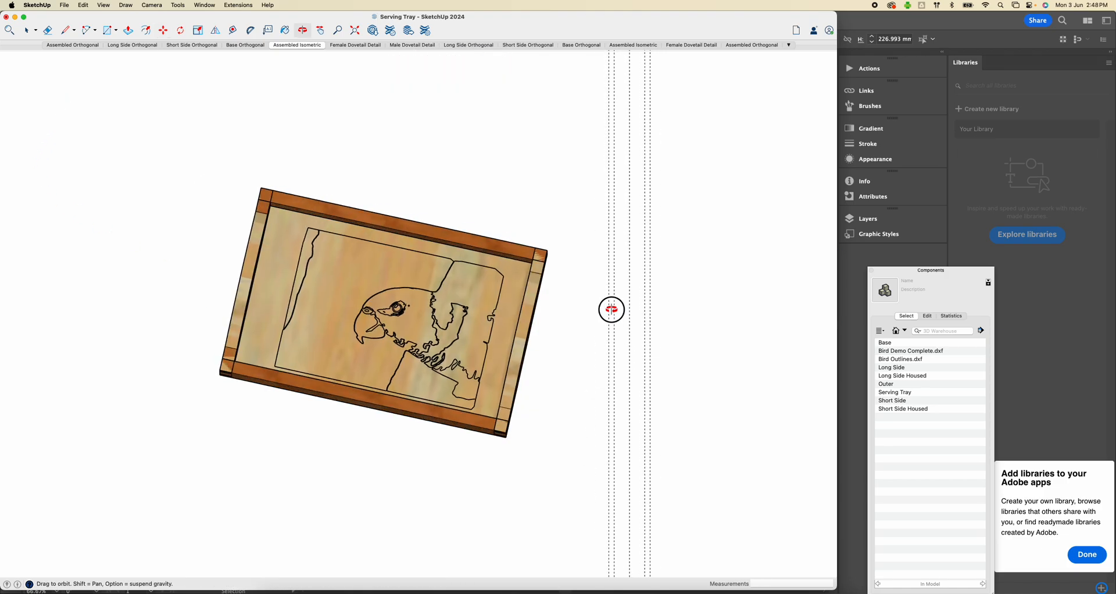
drag(612, 310, 698, 174)
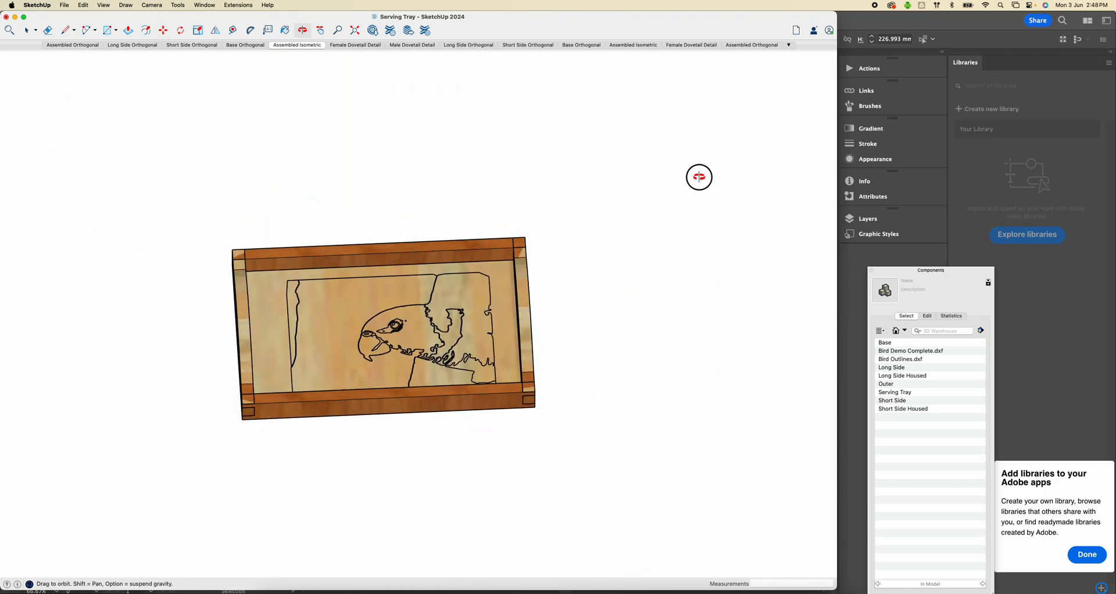
drag(324, 513, 190, 459)
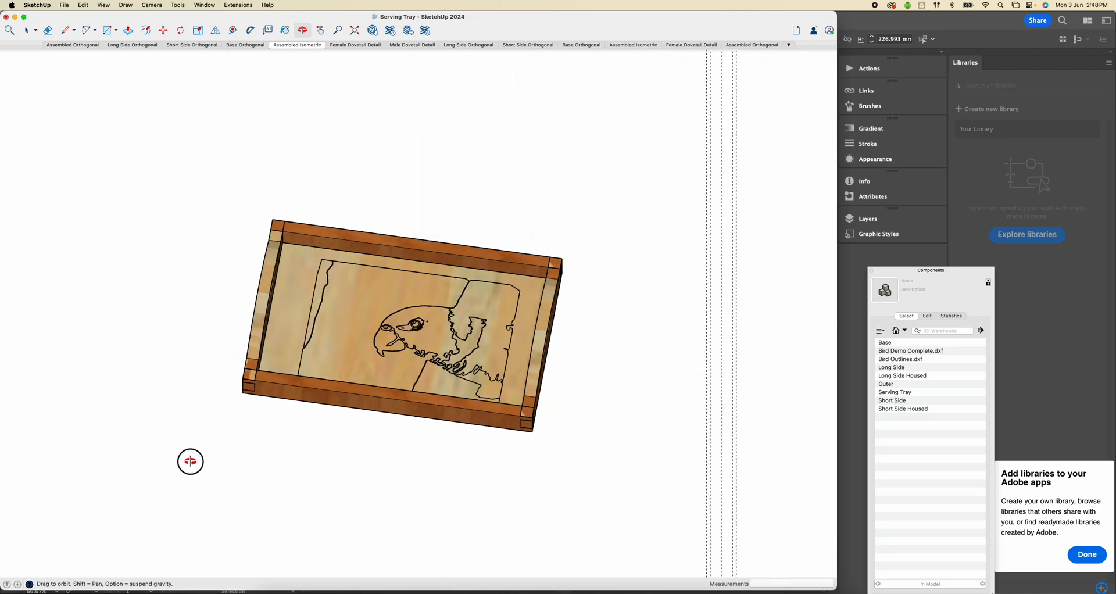
Step: Switch to Illustrator and set the stroke weight of all the parrot outlines to 1 pt
click(871, 27)
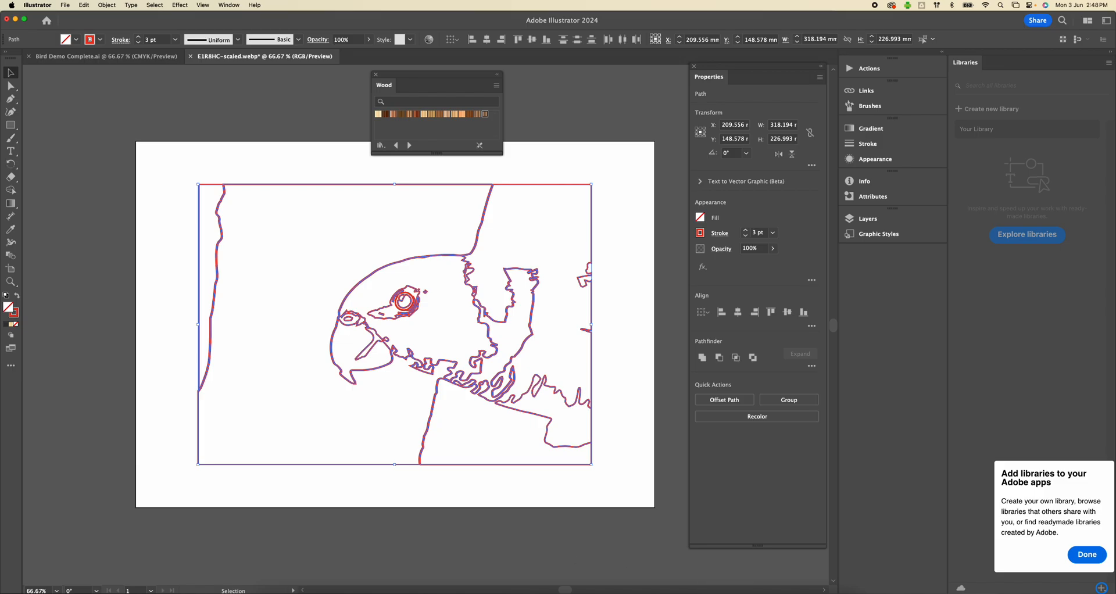
click(731, 592)
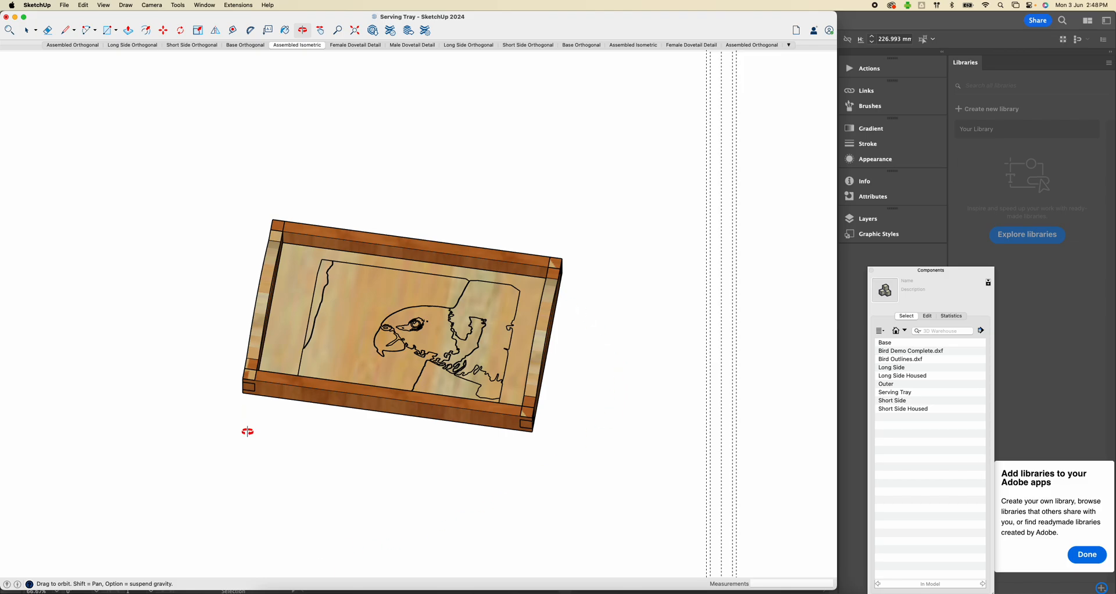
click(852, 23)
click(173, 177)
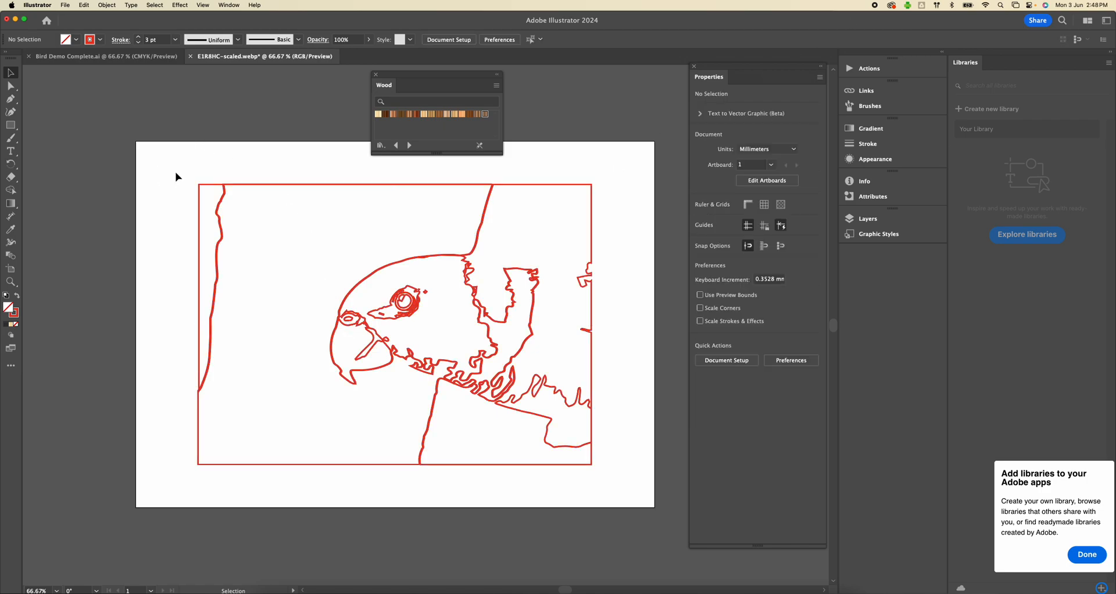
mouse_move(176, 162)
mouse_down()
mouse_move(581, 503)
mouse_move(628, 494)
mouse_up()
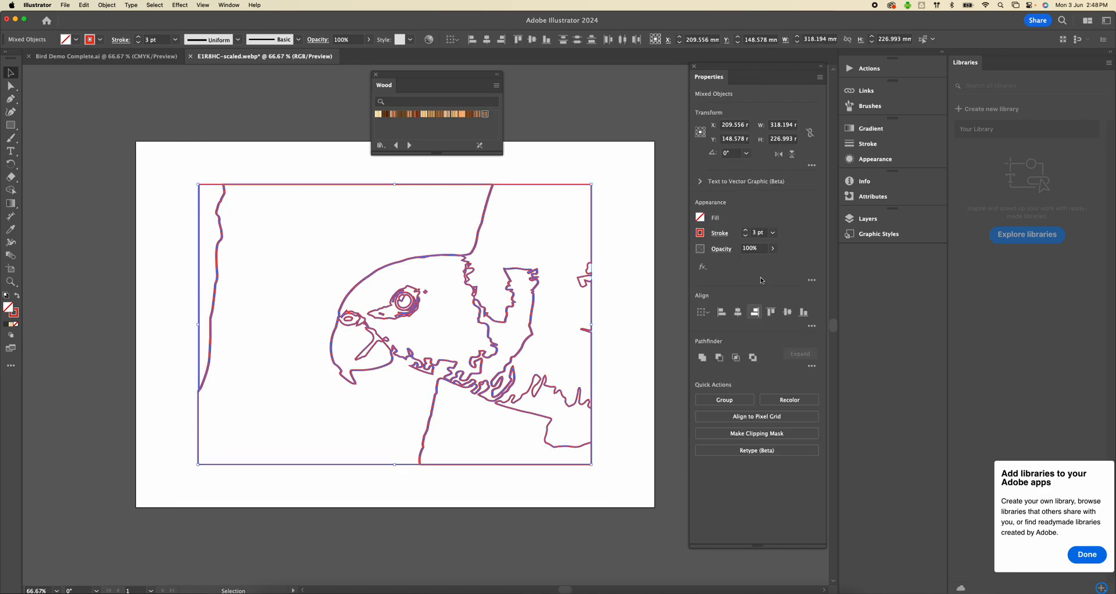
click(702, 234)
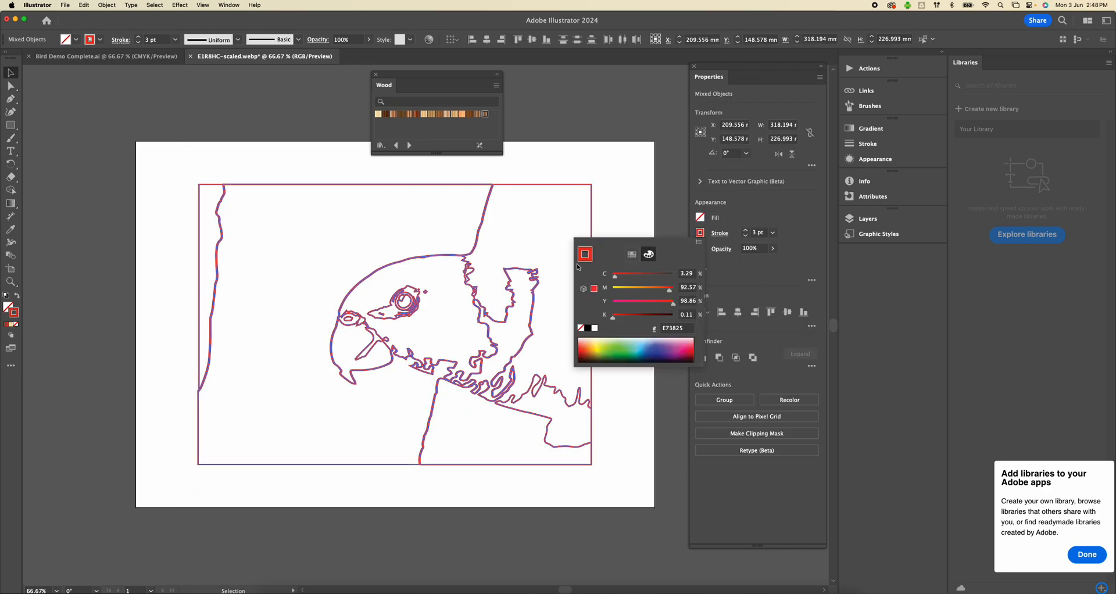
click(757, 237)
drag(757, 234, 747, 234)
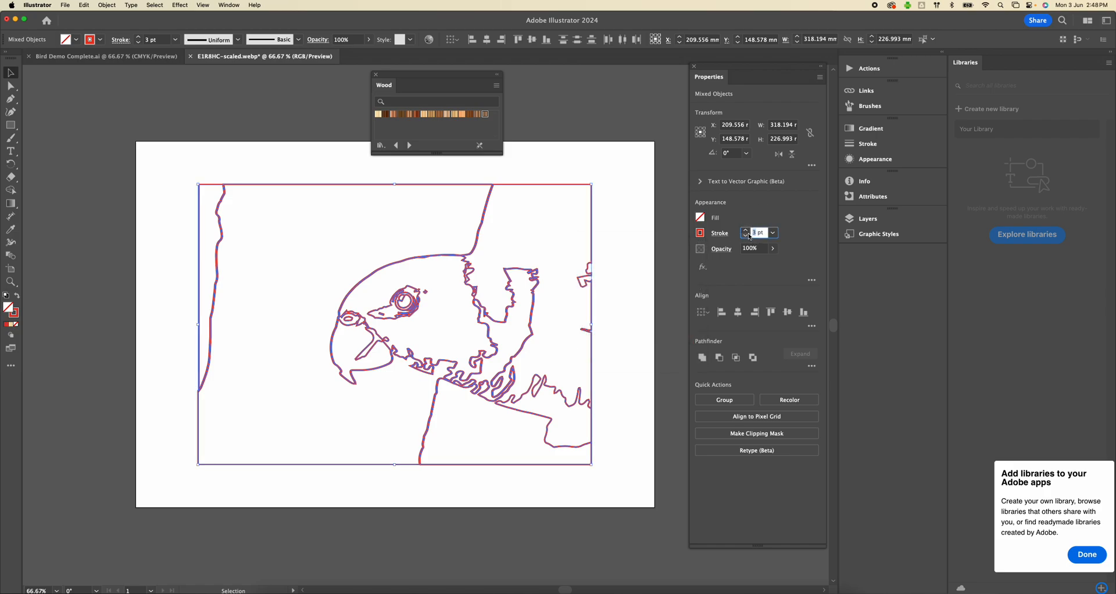
text(1)
key(Return)
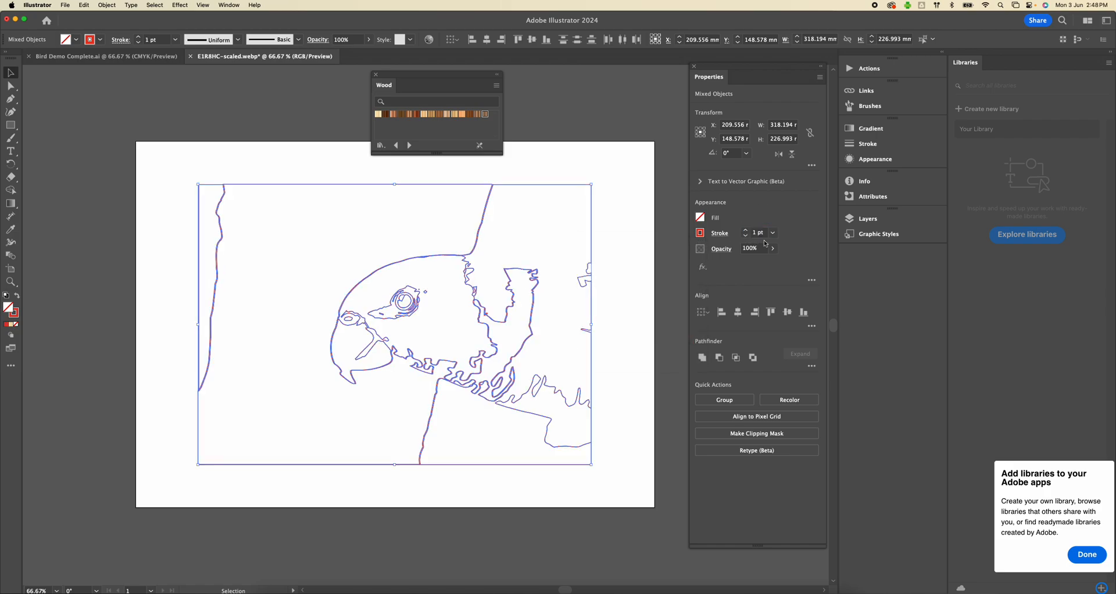
click(700, 233)
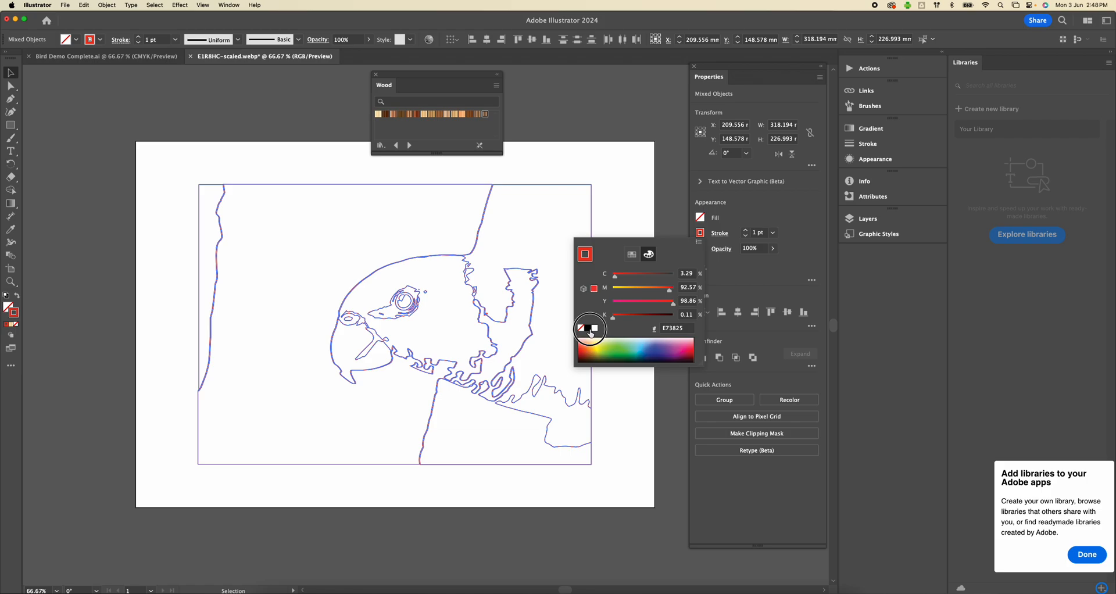
click(587, 328)
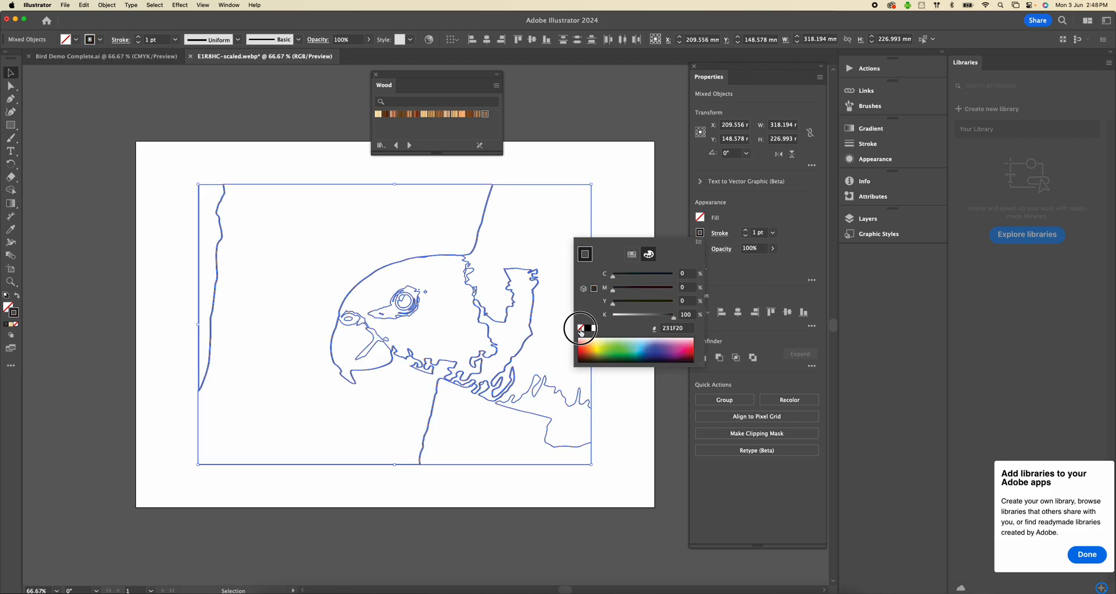
click(580, 328)
click(633, 137)
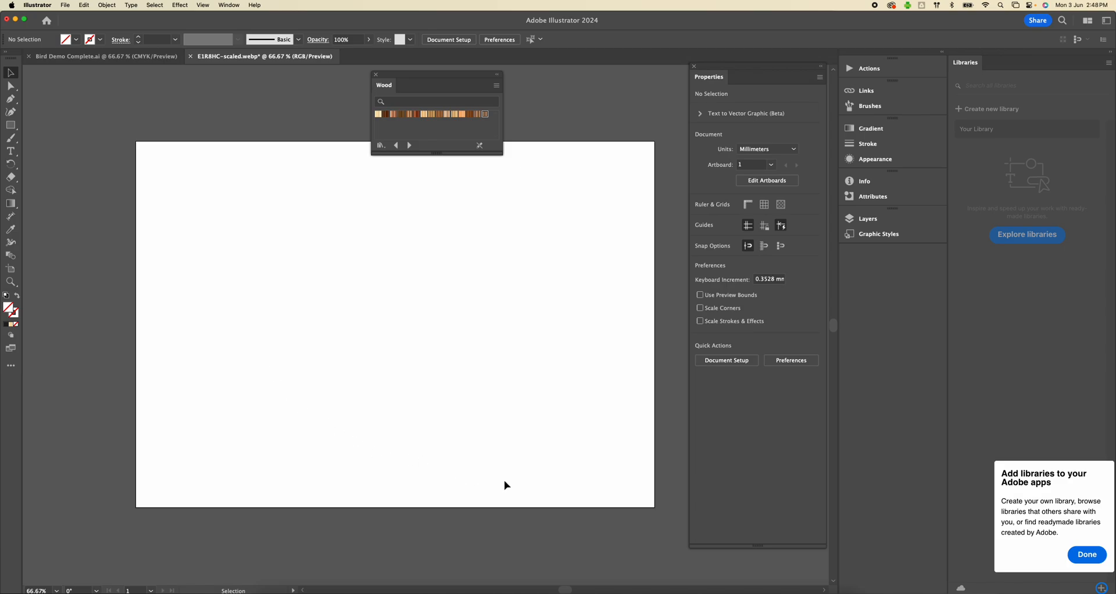
Step: Select all the parrot outlines and set their stroke colour to black
key(super+a)
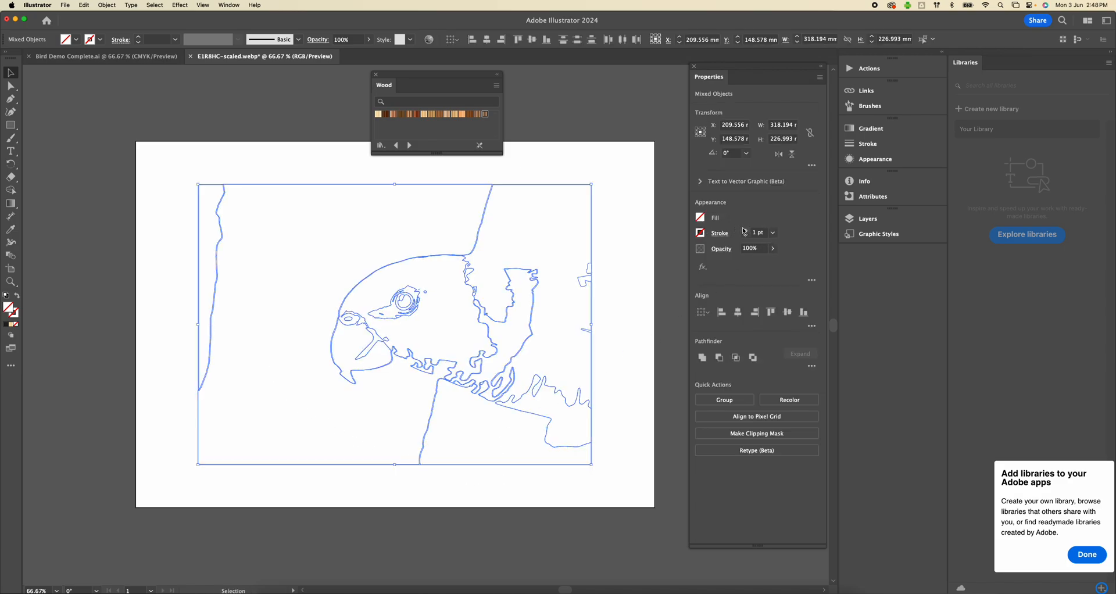
click(745, 230)
click(647, 174)
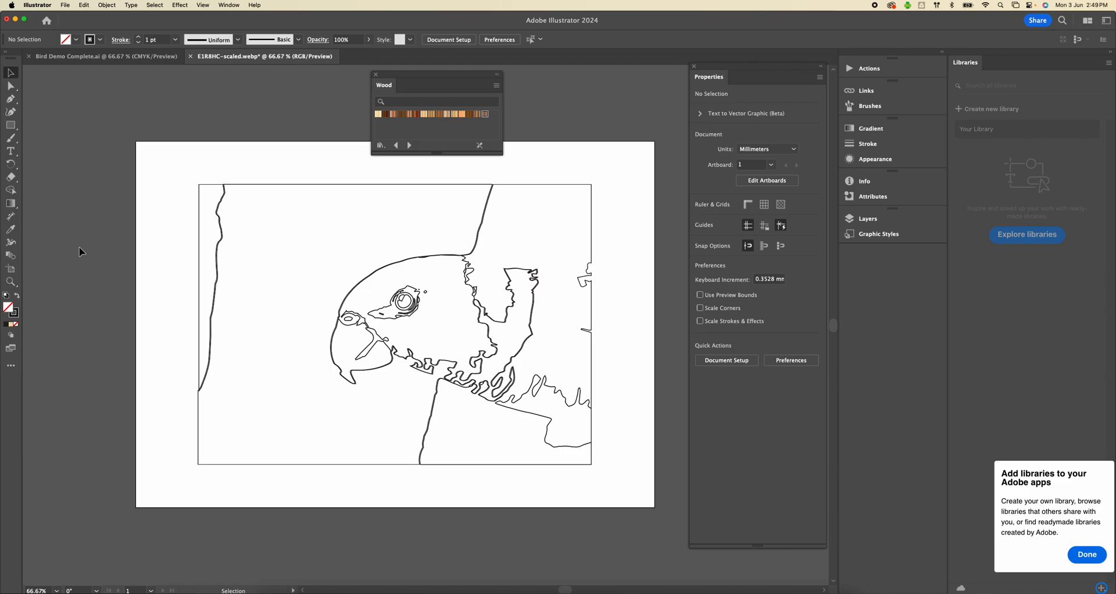
click(65, 5)
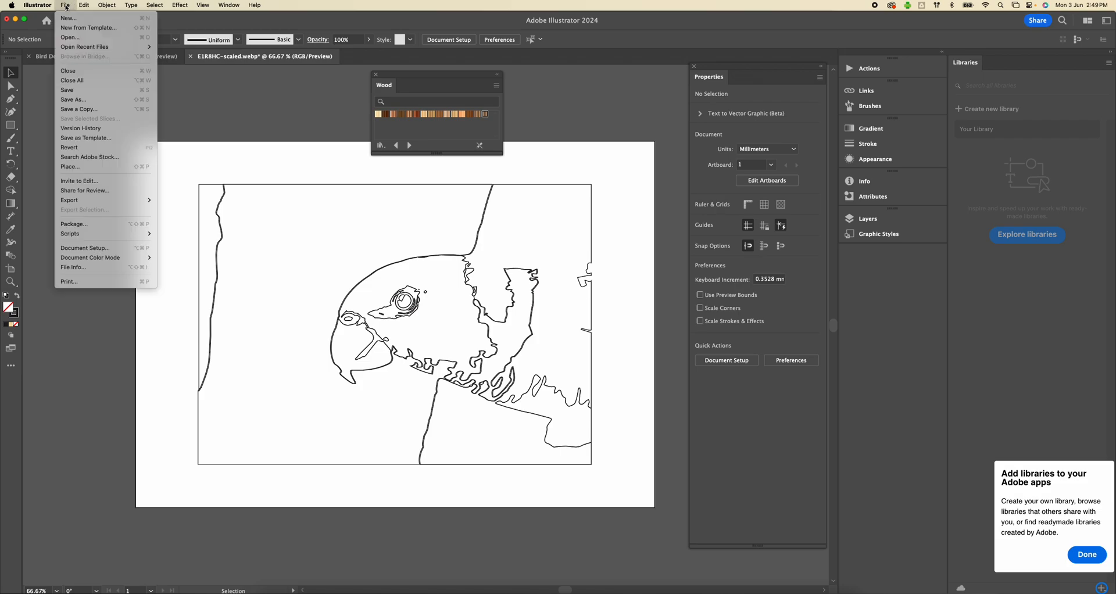
click(67, 92)
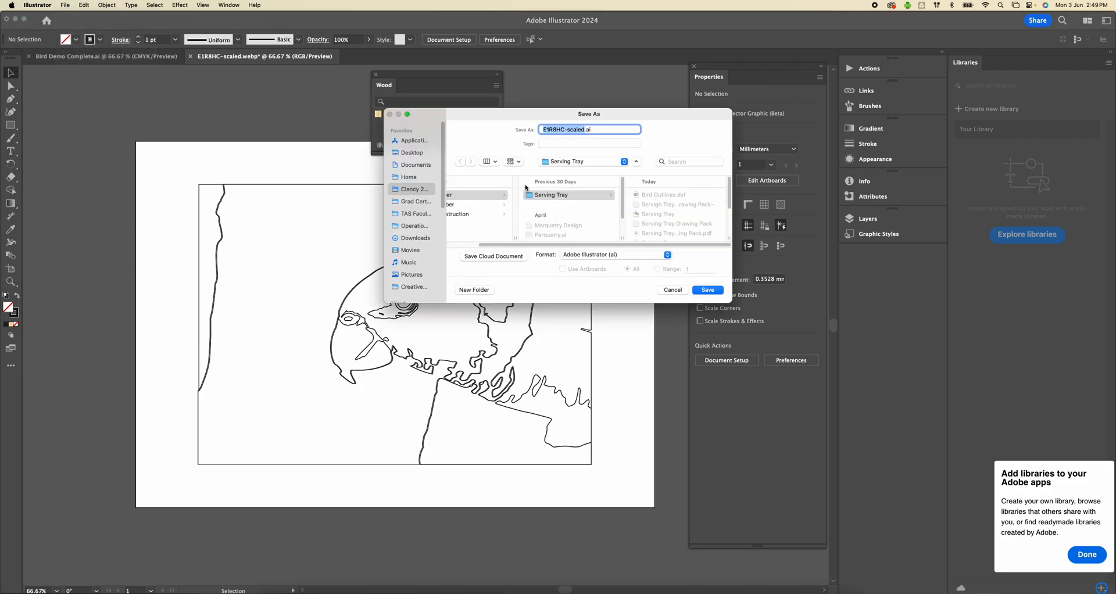
click(576, 255)
click(575, 255)
click(673, 289)
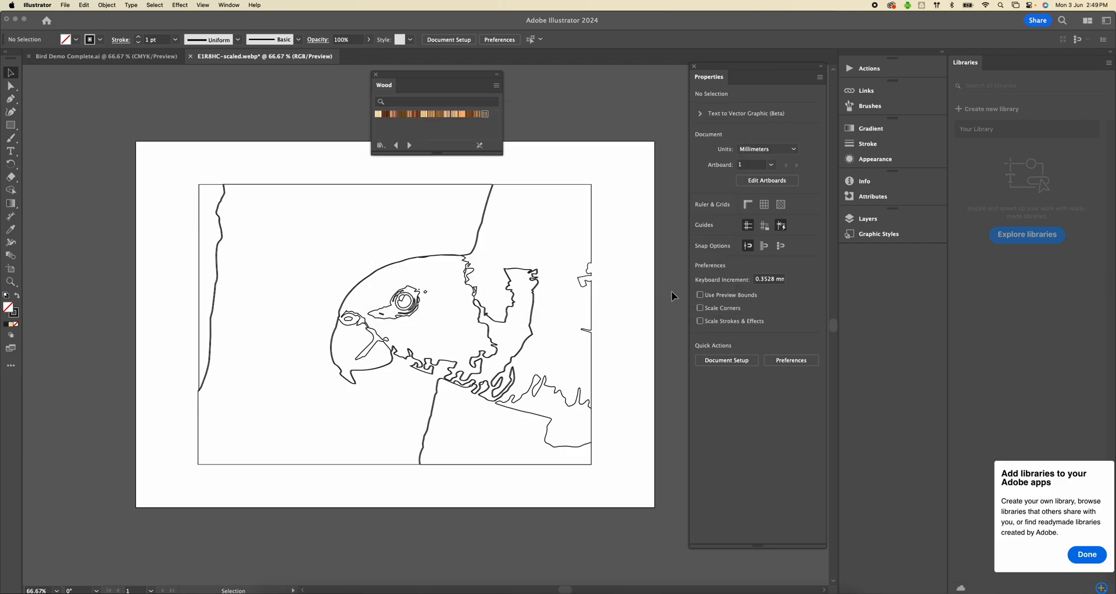
Step: Close the floating Wood swatch library
click(375, 74)
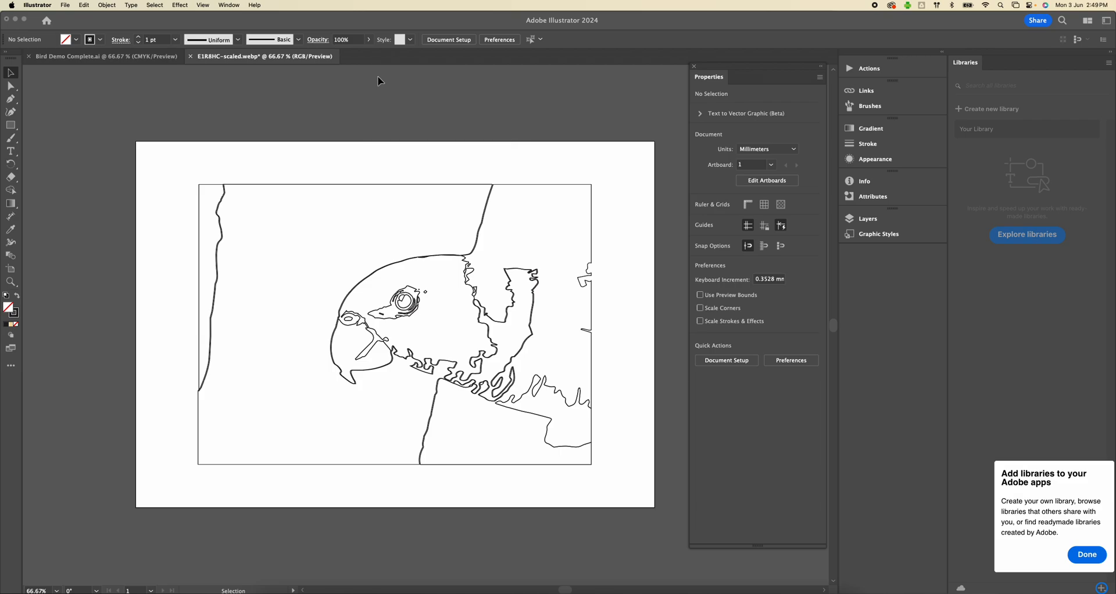